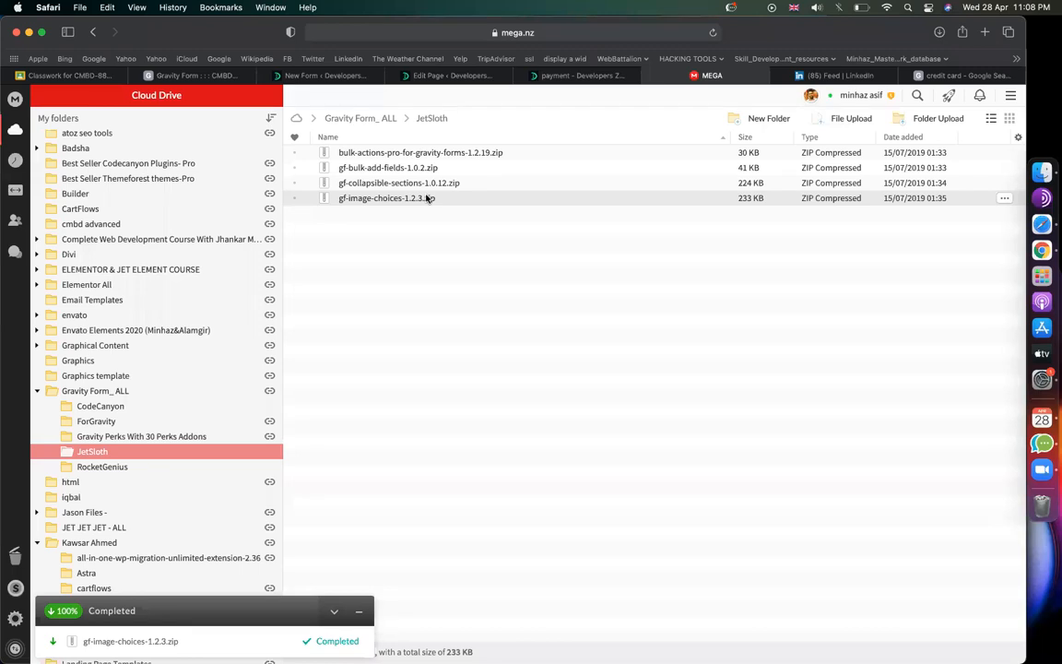
# Step: Confirm the gf-image-choices-1.2.3.zip download finished and return to the WordPress Forms list
pyautogui.click(343, 79)
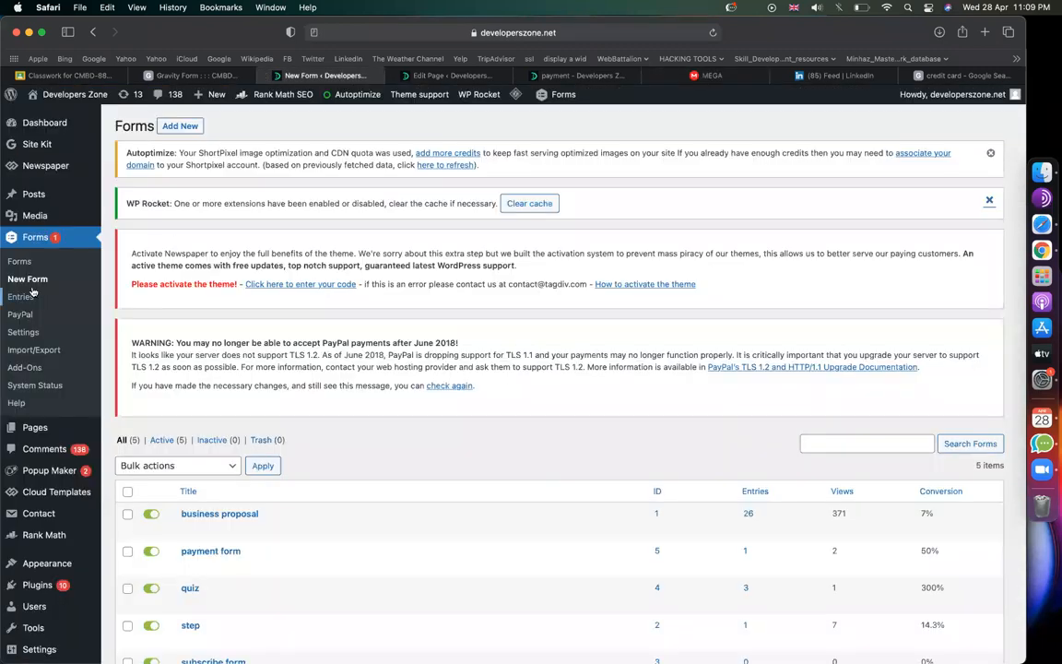
# Step: Go to Plugins > Add New and start a plugin zip upload
pyautogui.moveTo(55, 585)
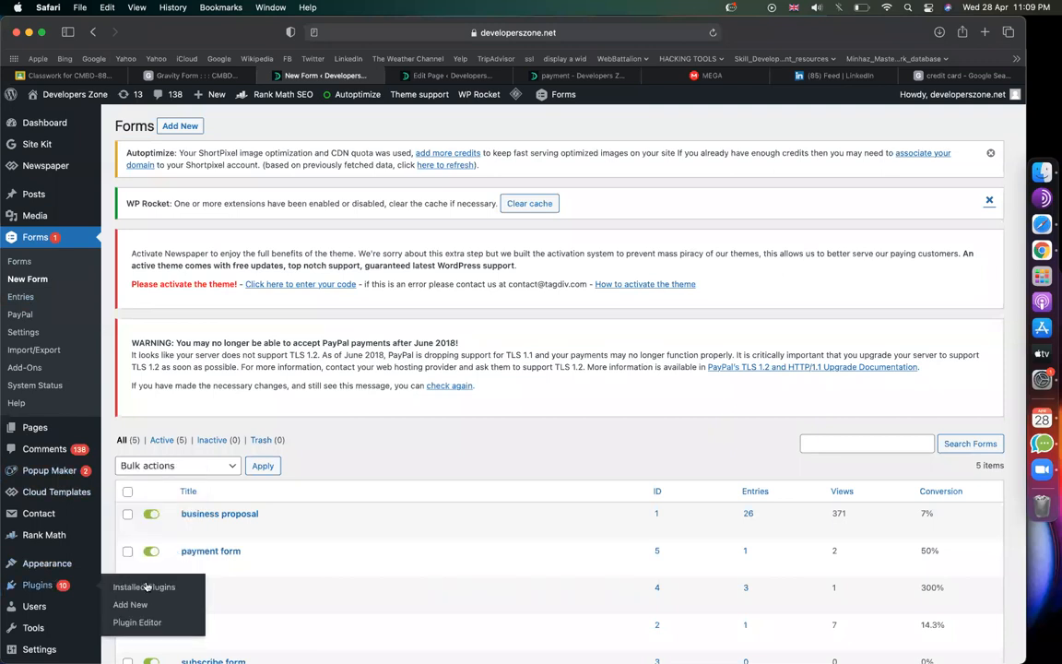
pyautogui.click(145, 605)
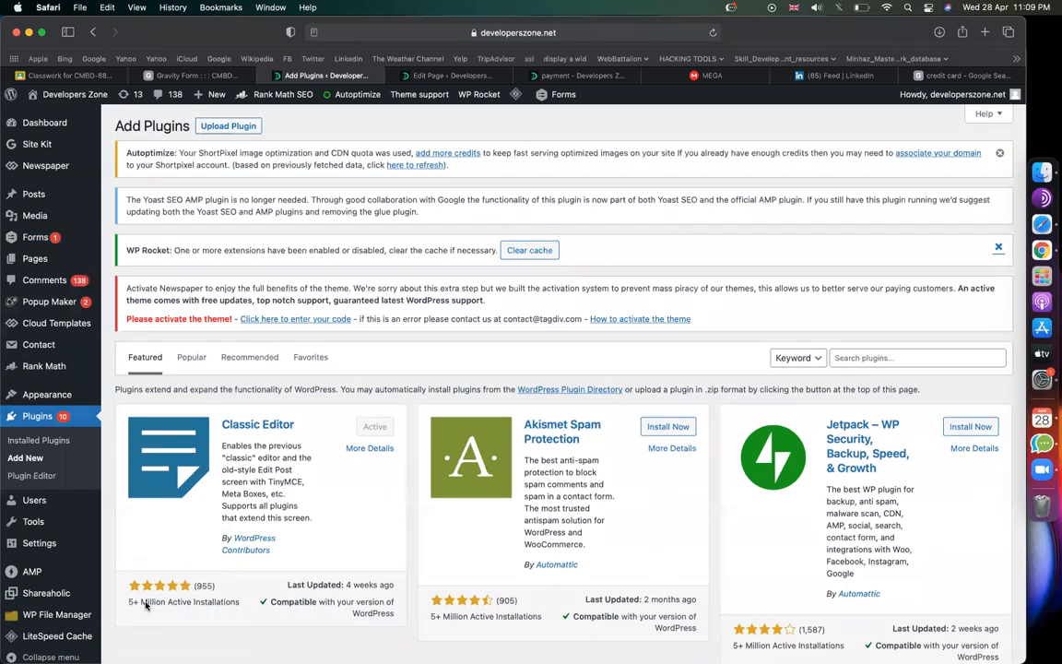
pyautogui.click(236, 128)
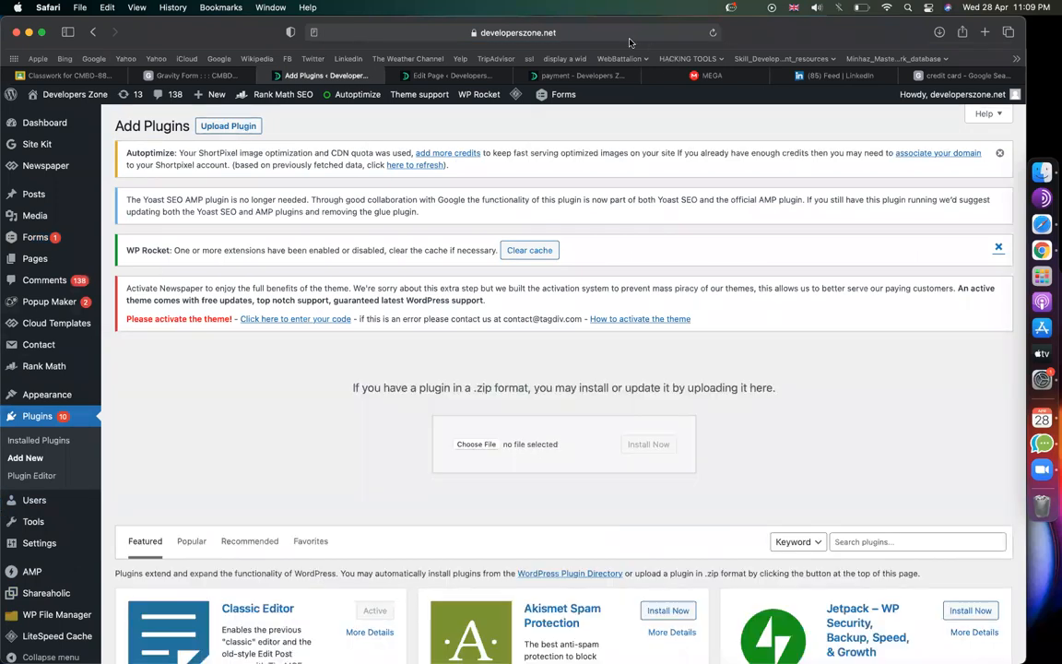
pyautogui.click(479, 443)
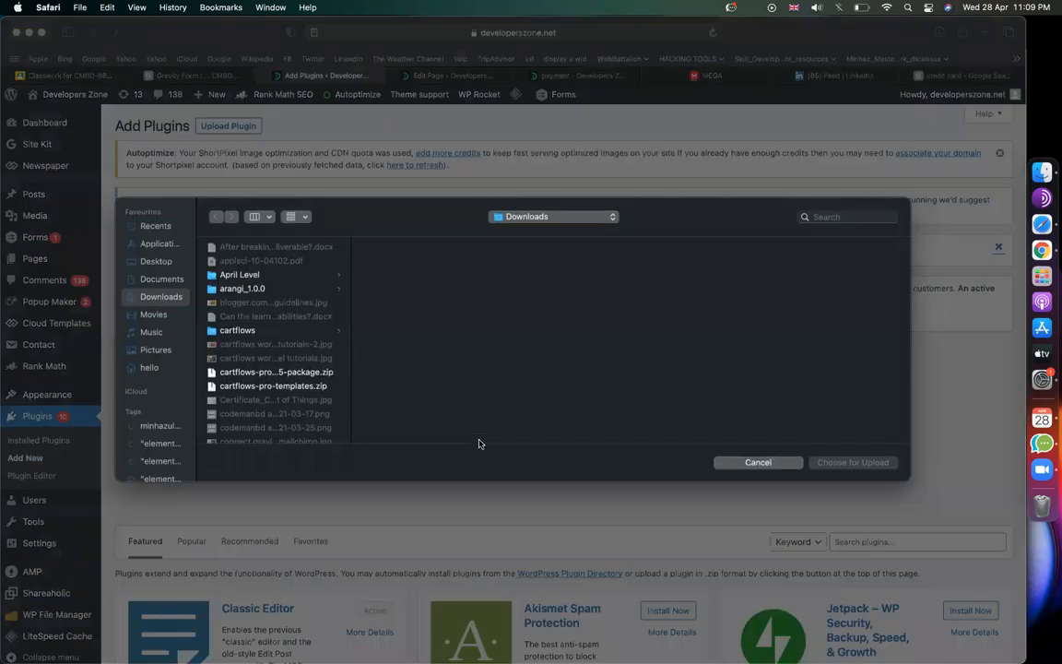
# Step: Select gf-image-choices-1.2.3.zip from Downloads and install the plugin
pyautogui.click(265, 276)
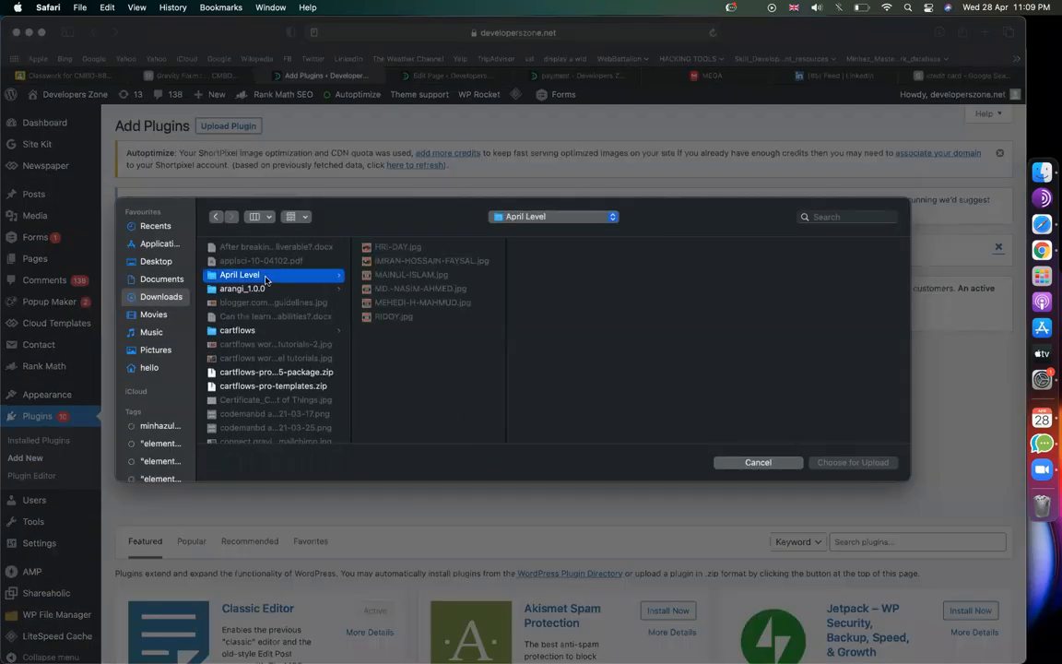
pyautogui.press('f')
pyautogui.scroll(-2, 298, 398)
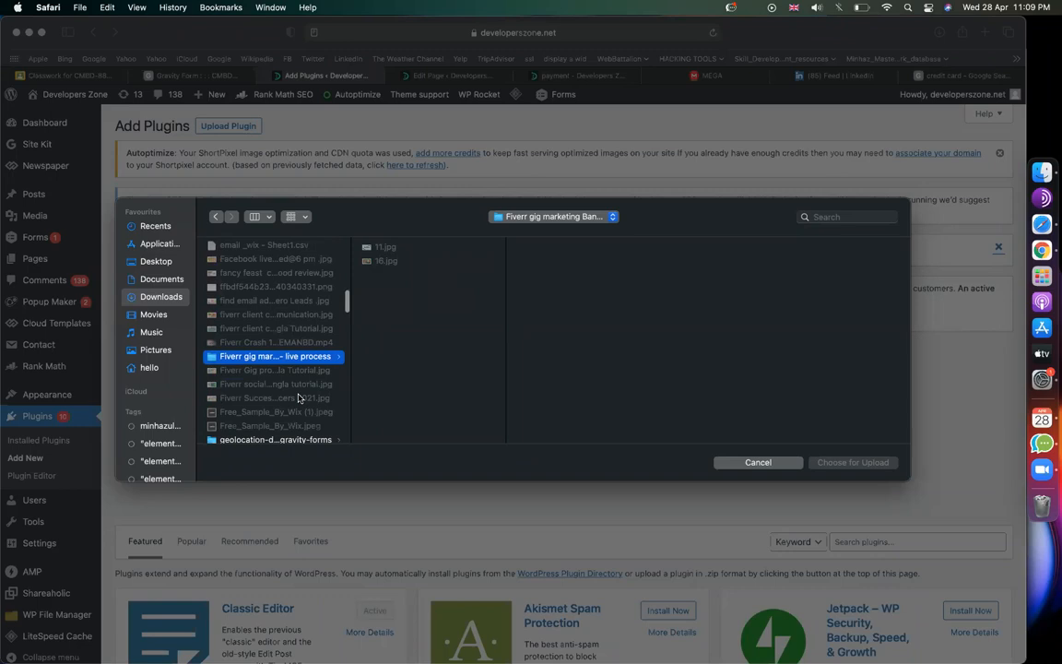
pyautogui.press('g')
pyautogui.press('f')
pyautogui.scroll(-2, 299, 399)
pyautogui.press('Return')
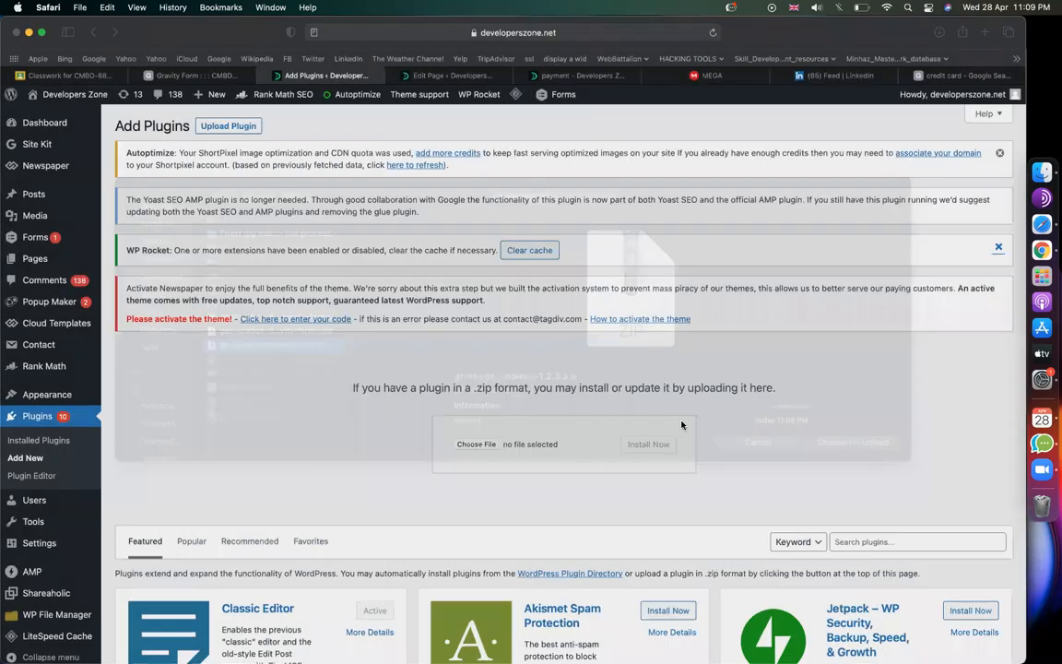
pyautogui.click(650, 443)
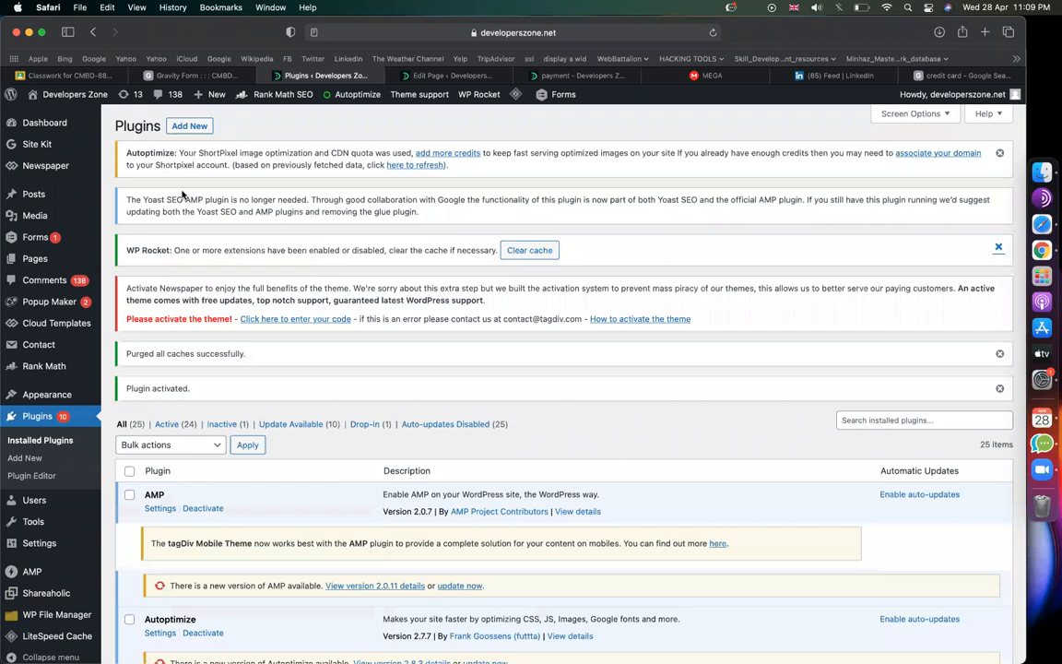
# Step: Create a new form titled 'img choice', then return to the payment page editor
pyautogui.moveTo(37, 237)
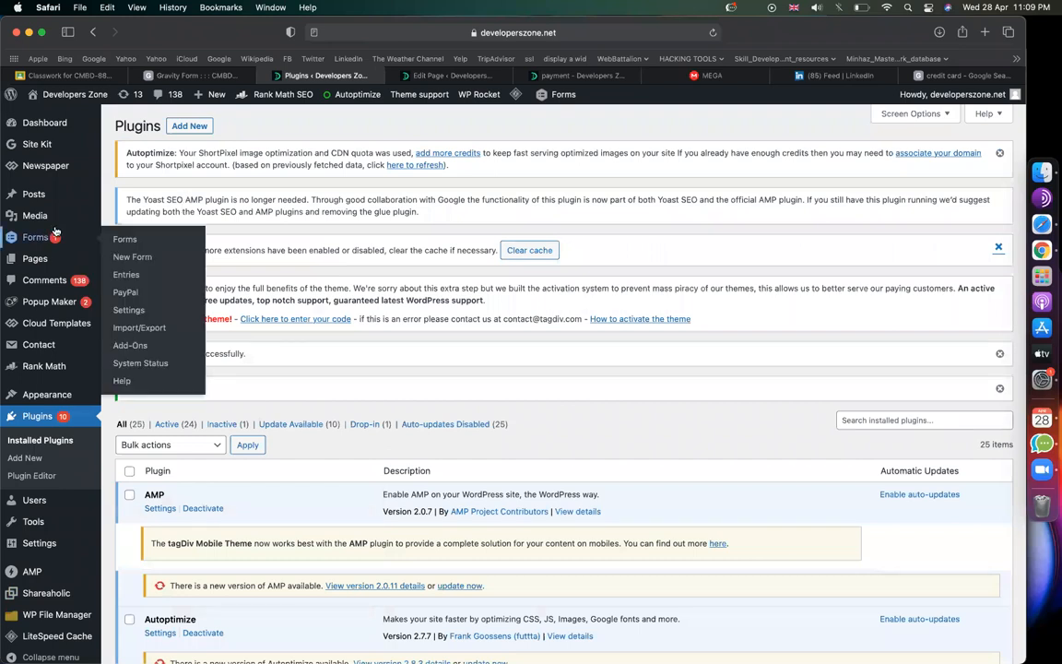
pyautogui.click(132, 257)
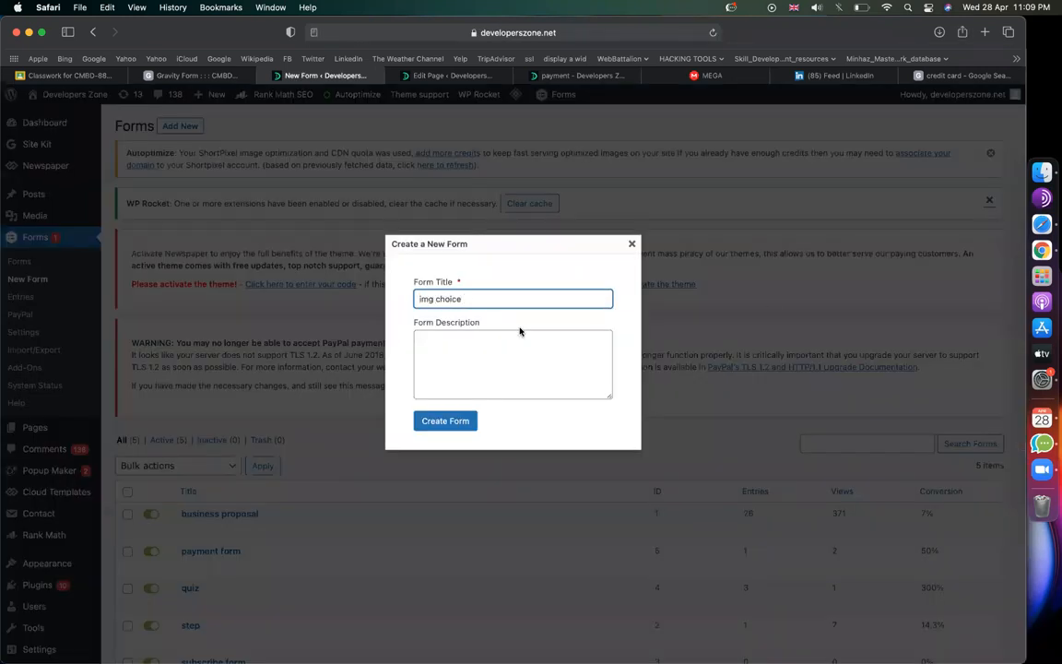
pyautogui.click(440, 426)
pyautogui.click(449, 76)
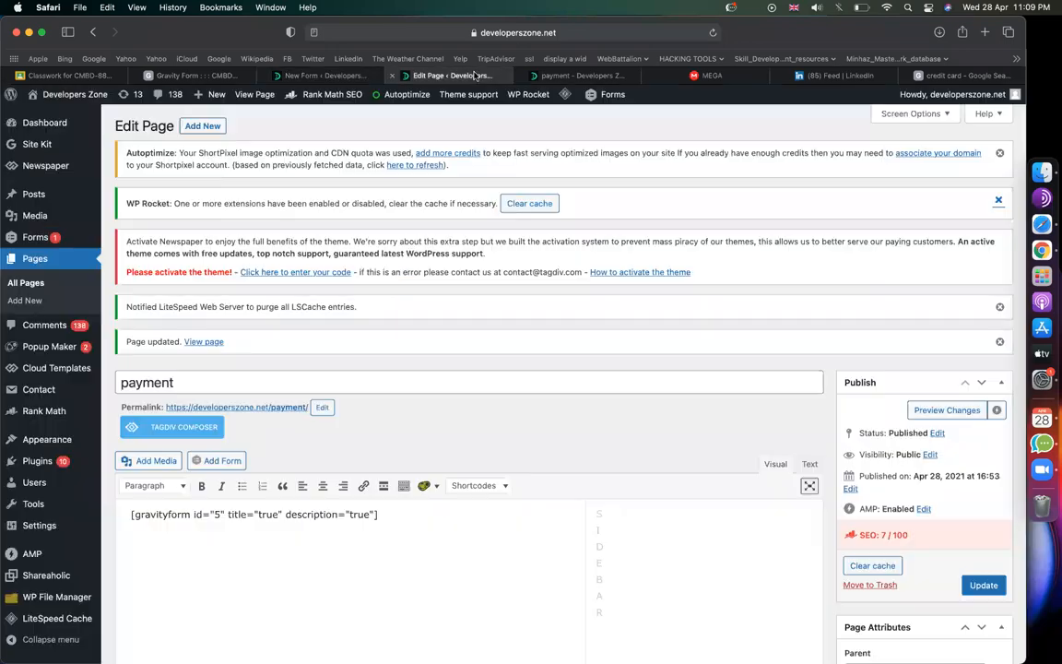
# Step: Screenshot the form on the live payment page, then go back to the page editor
pyautogui.click(582, 75)
pyautogui.scroll(2, 650, 385)
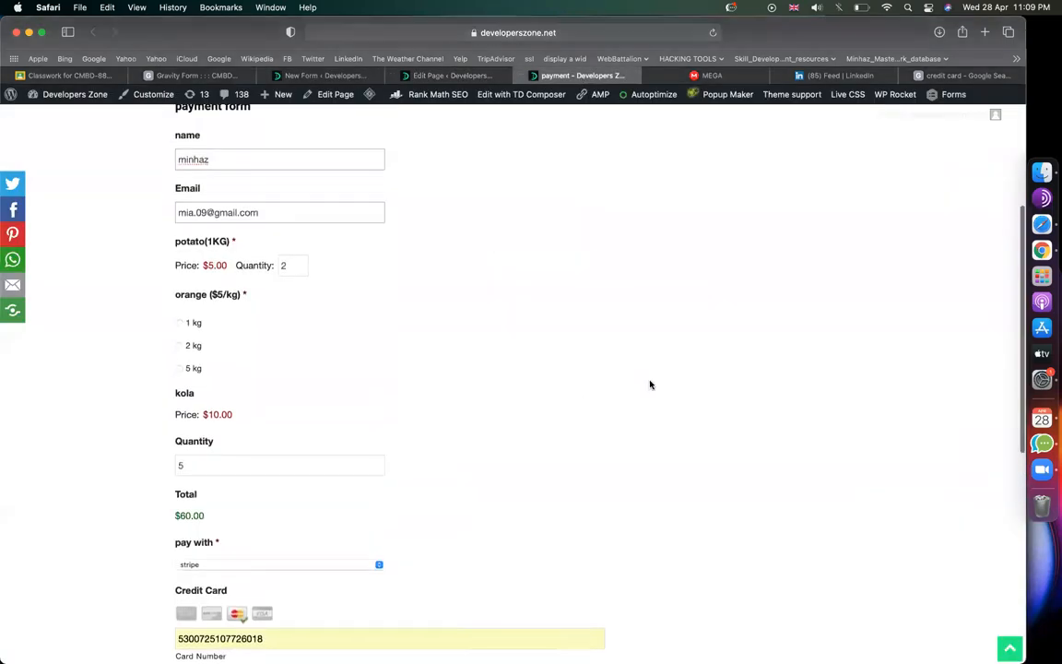
pyautogui.scroll(-3, 650, 385)
pyautogui.scroll(10, 650, 385)
pyautogui.scroll(-4, 650, 384)
pyautogui.scroll(-2, 651, 385)
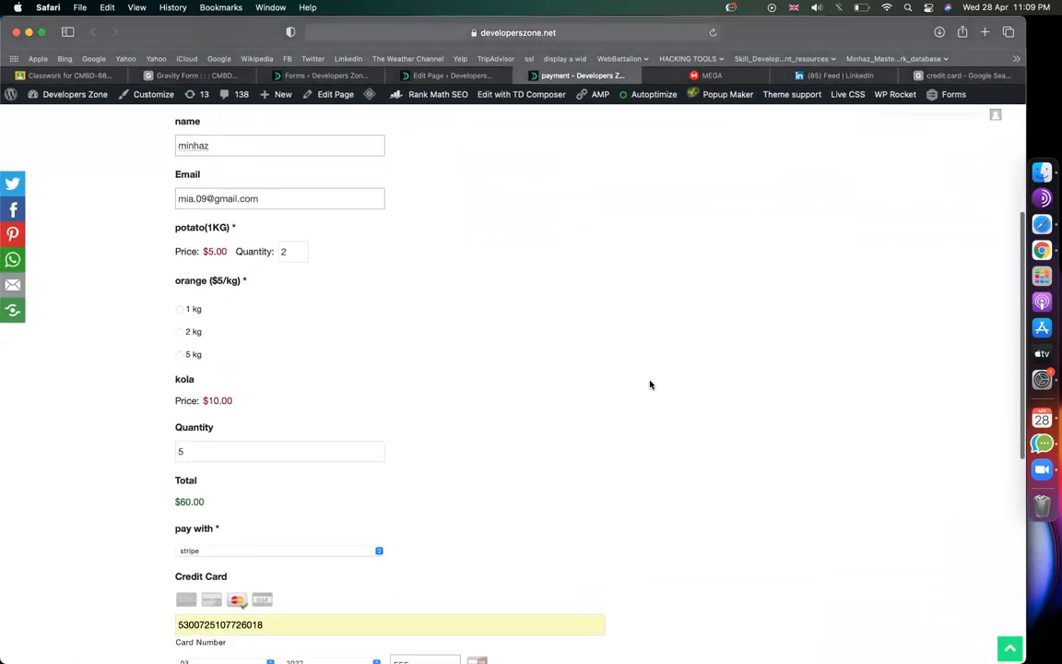
pyautogui.press('super+shift+5')
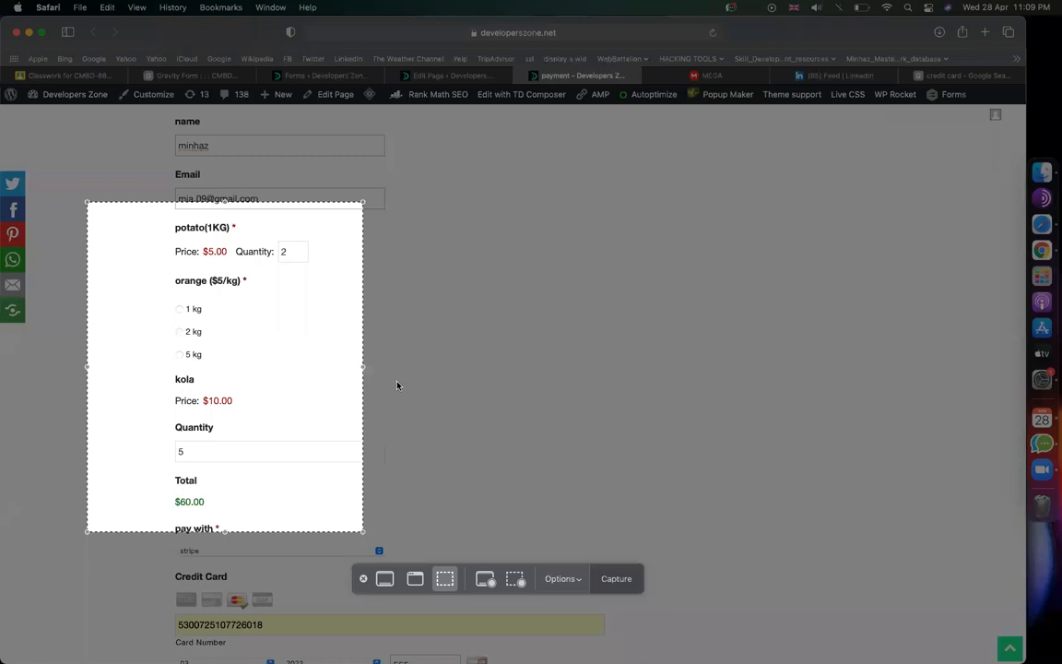
pyautogui.moveTo(327, 370); pyautogui.dragTo(366, 281)
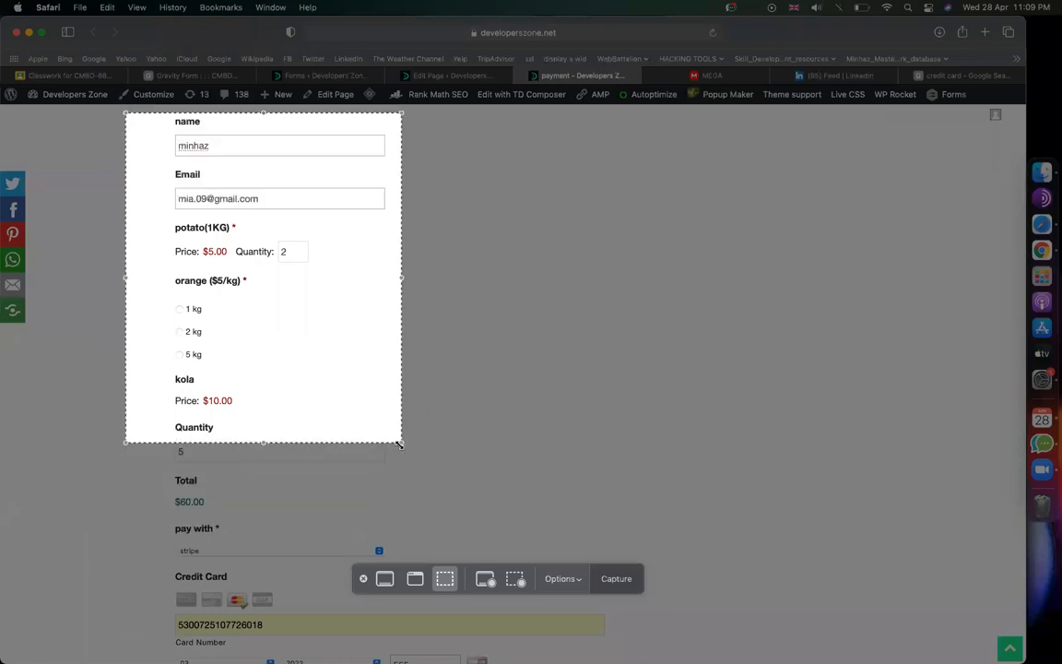
pyautogui.moveTo(399, 443); pyautogui.dragTo(718, 662)
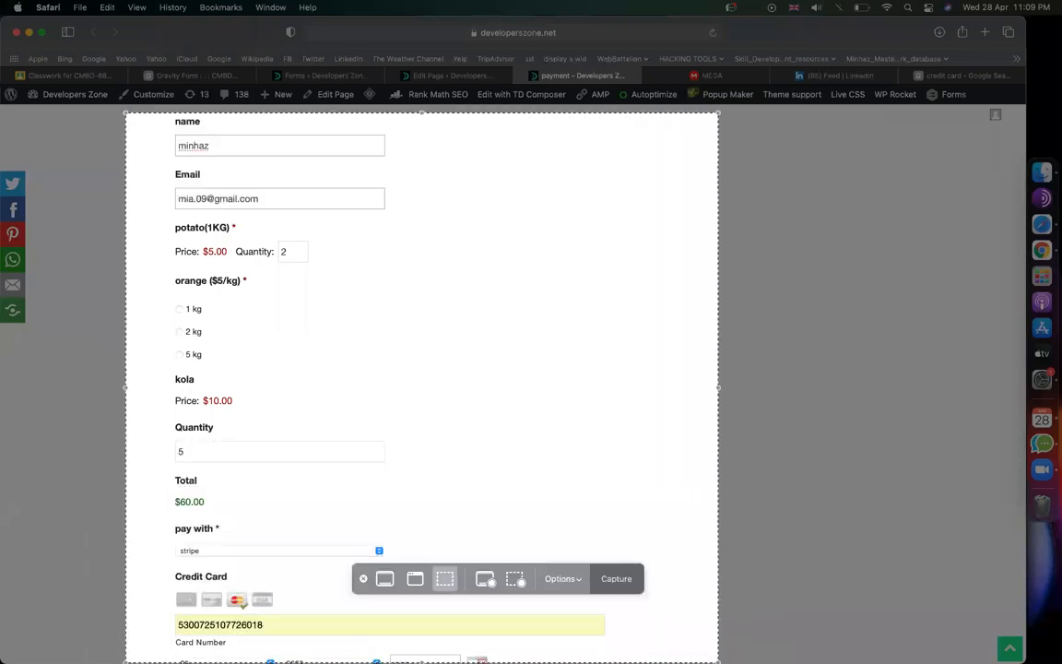
pyautogui.click(616, 579)
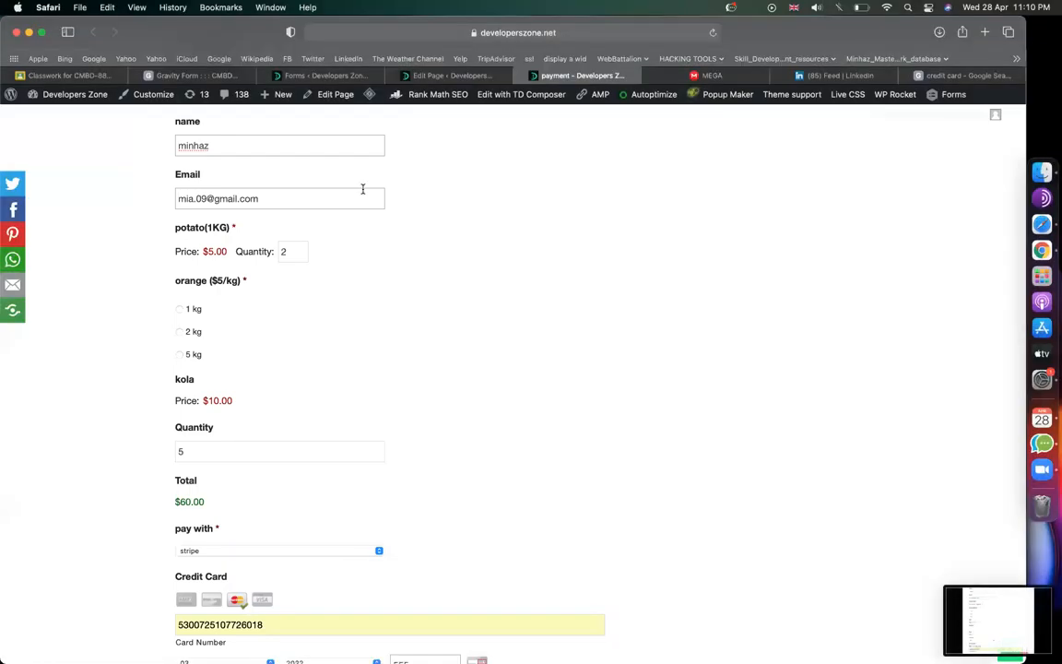
pyautogui.click(442, 75)
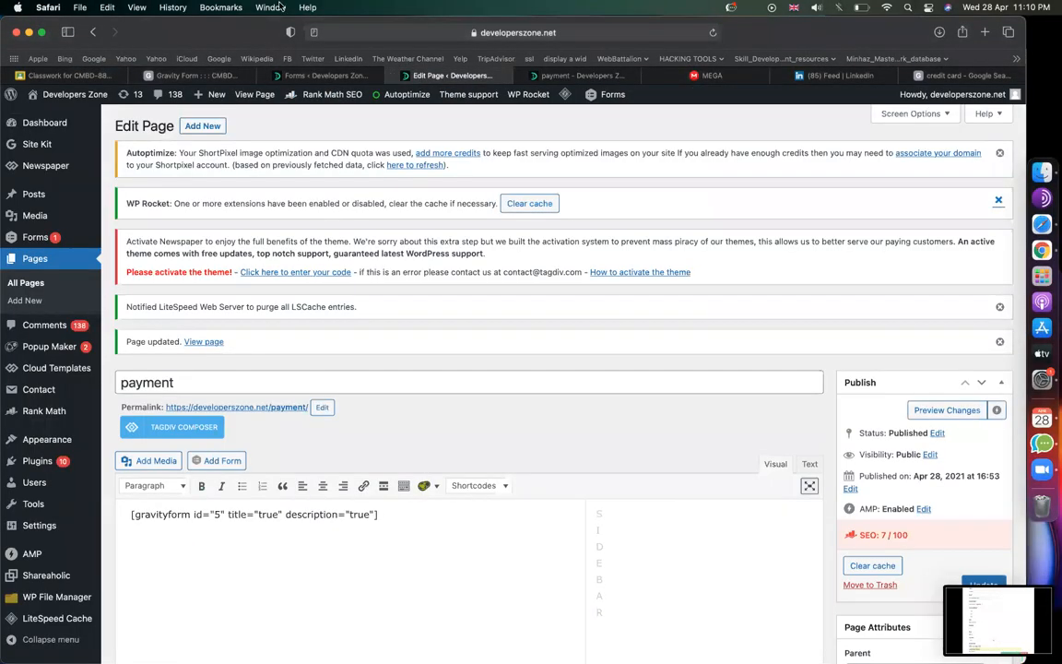
# Step: Add a Single Line Text field to the new form labelled 'name'
pyautogui.click(304, 74)
pyautogui.scroll(-3, 645, 323)
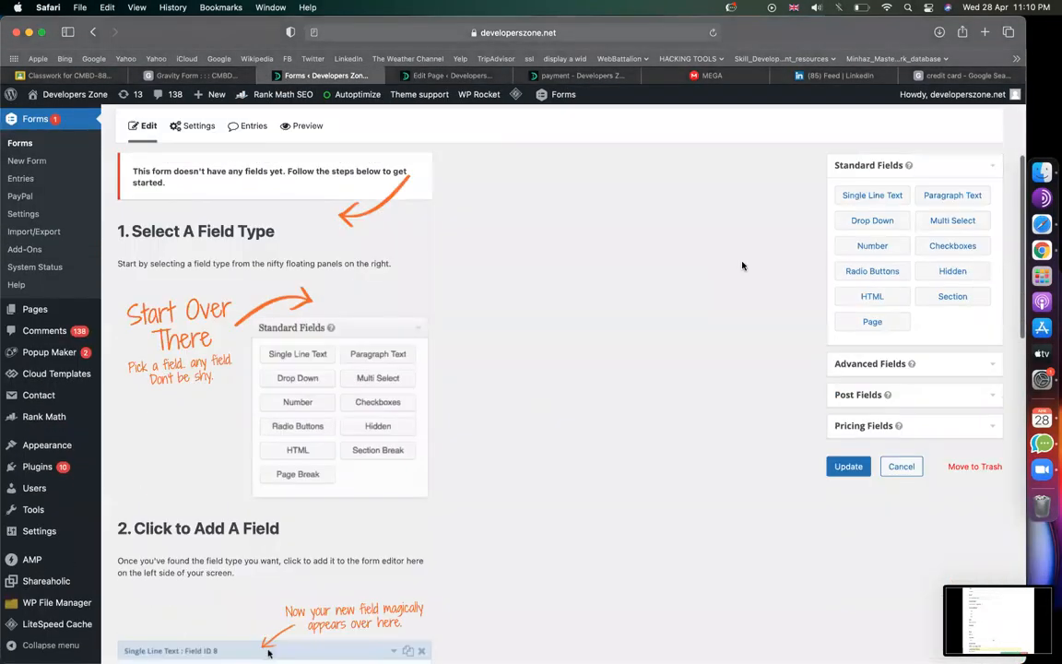
pyautogui.moveTo(872, 196); pyautogui.dragTo(229, 290)
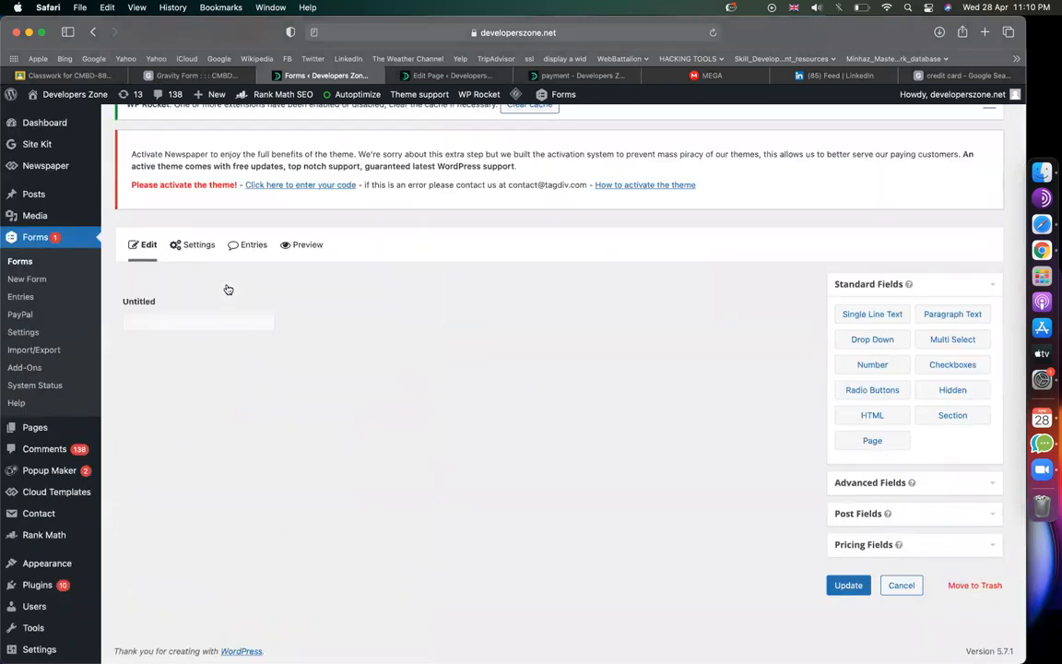
pyautogui.click(182, 330)
pyautogui.doubleClick(207, 402)
pyautogui.write('name')
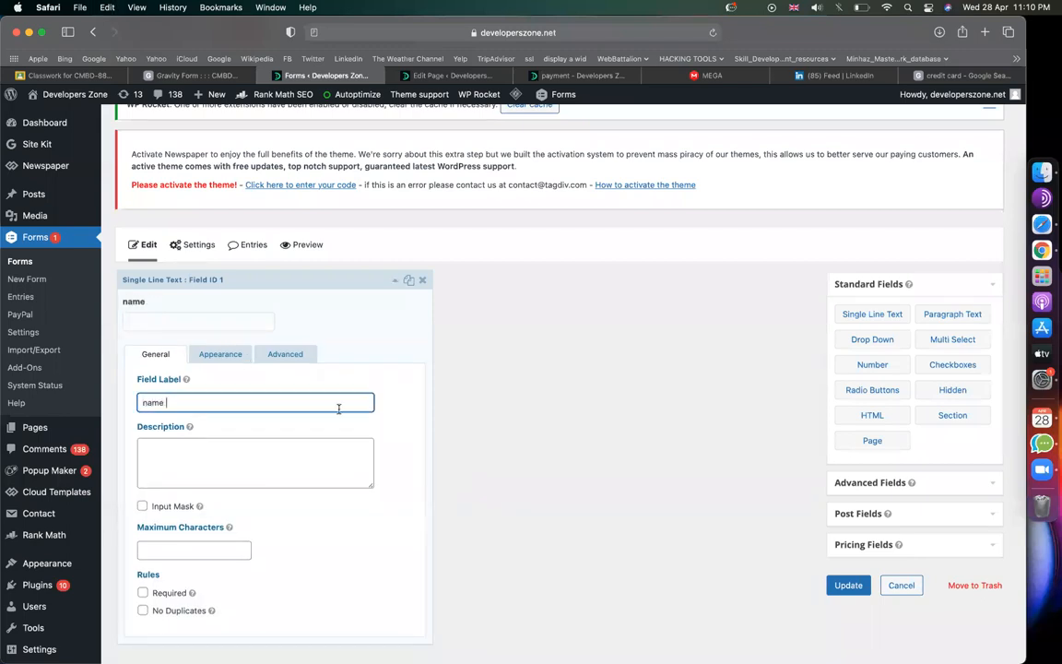
# Step: Add a second single-line text field labelled 'University name', then drag in an Email field
pyautogui.moveTo(872, 313); pyautogui.dragTo(294, 313)
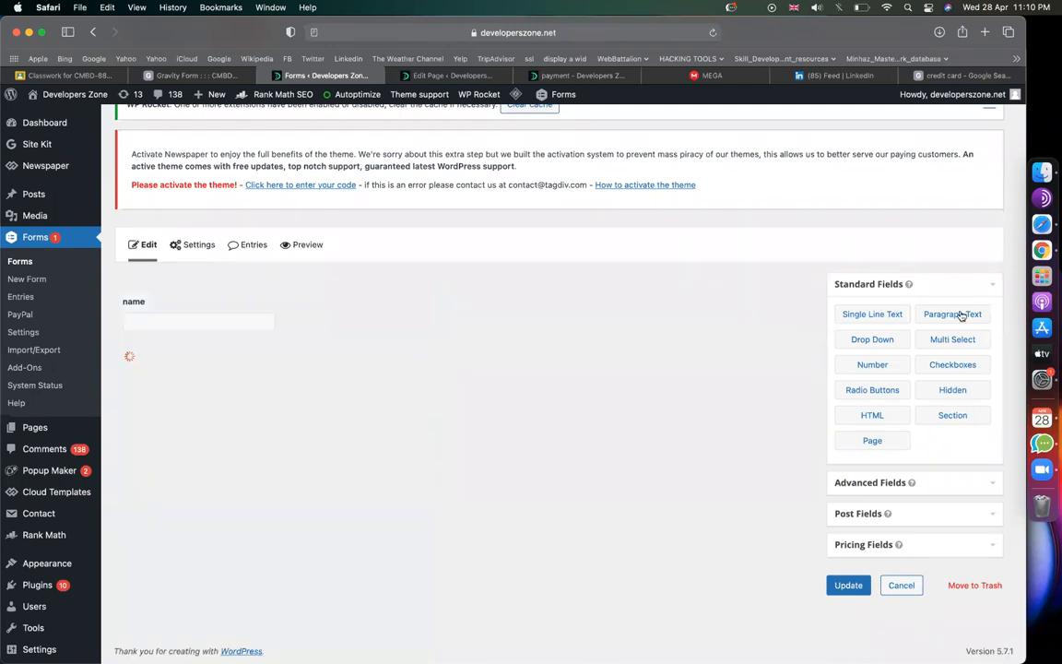
pyautogui.click(885, 482)
pyautogui.click(246, 394)
pyautogui.doubleClick(211, 486)
pyautogui.write('University ')
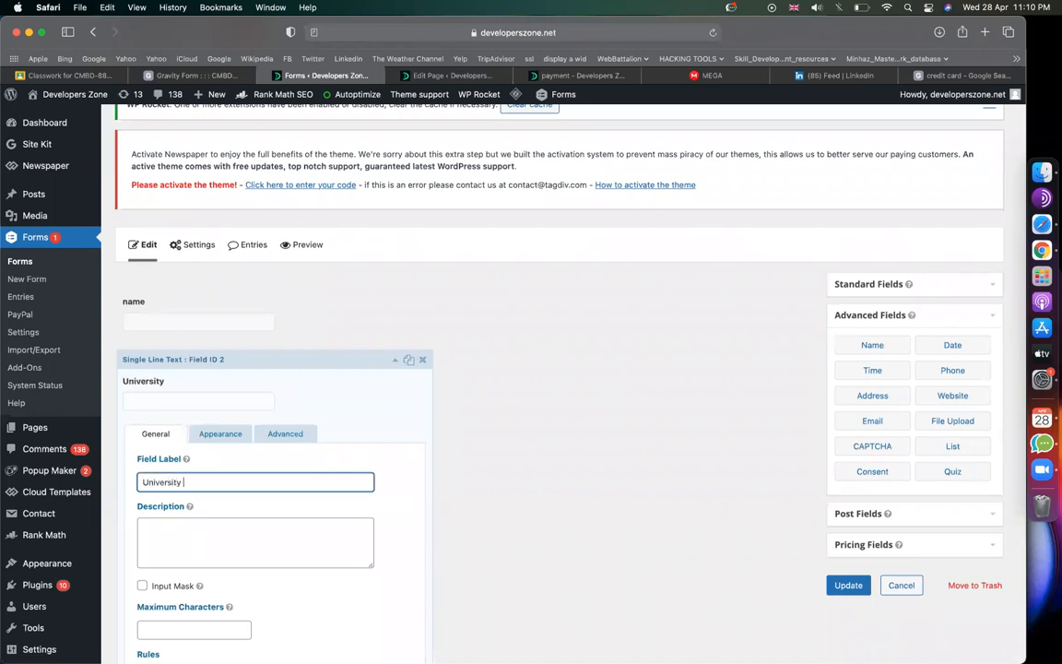
pyautogui.write('name')
pyautogui.click(283, 362)
pyautogui.scroll(-2, 645, 368)
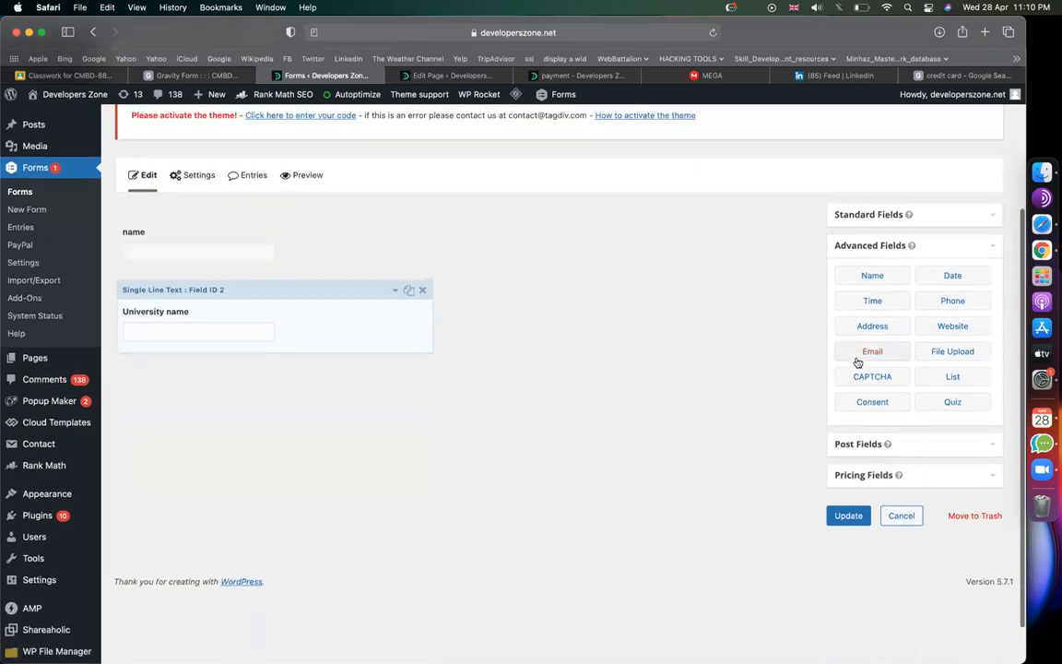
pyautogui.moveTo(877, 350); pyautogui.dragTo(197, 362)
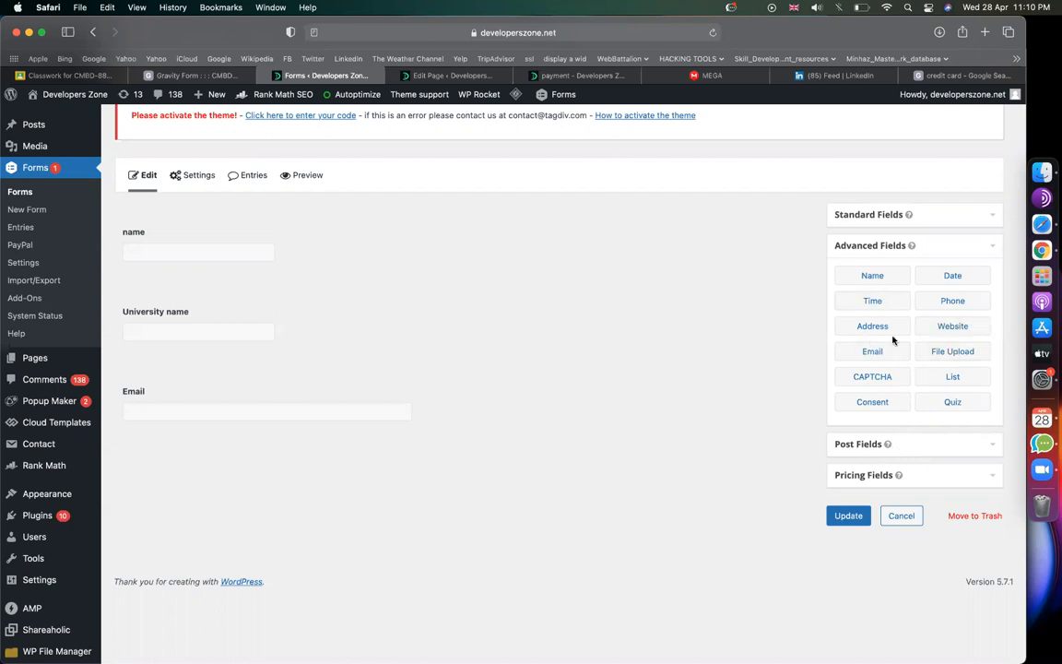
# Step: Add a Checkboxes field from Standard Fields below the Email field
pyautogui.click(885, 443)
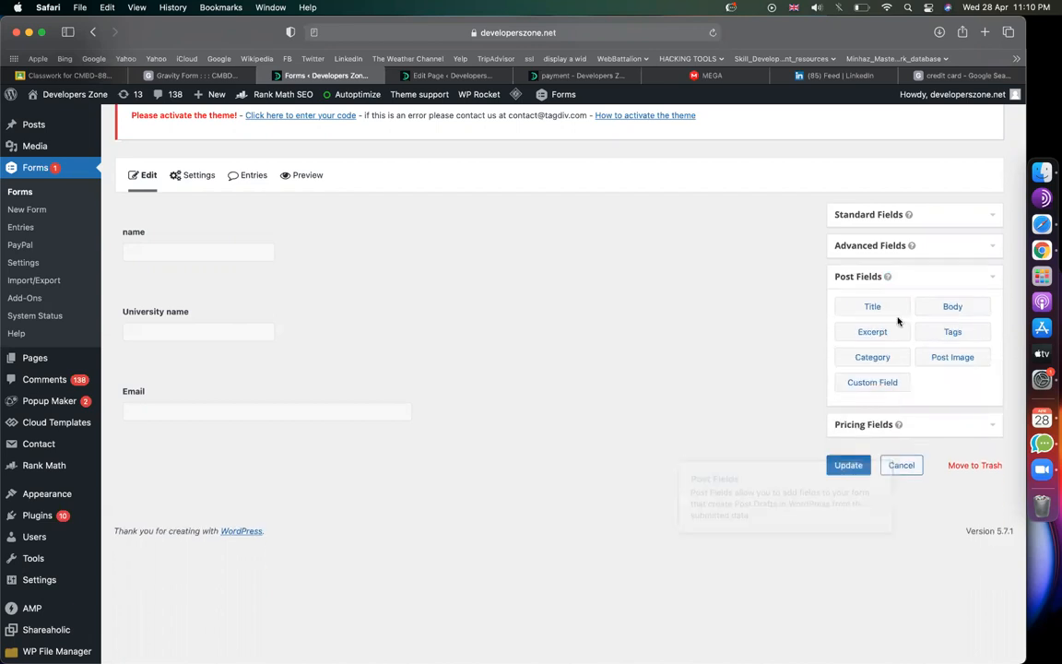
pyautogui.click(875, 245)
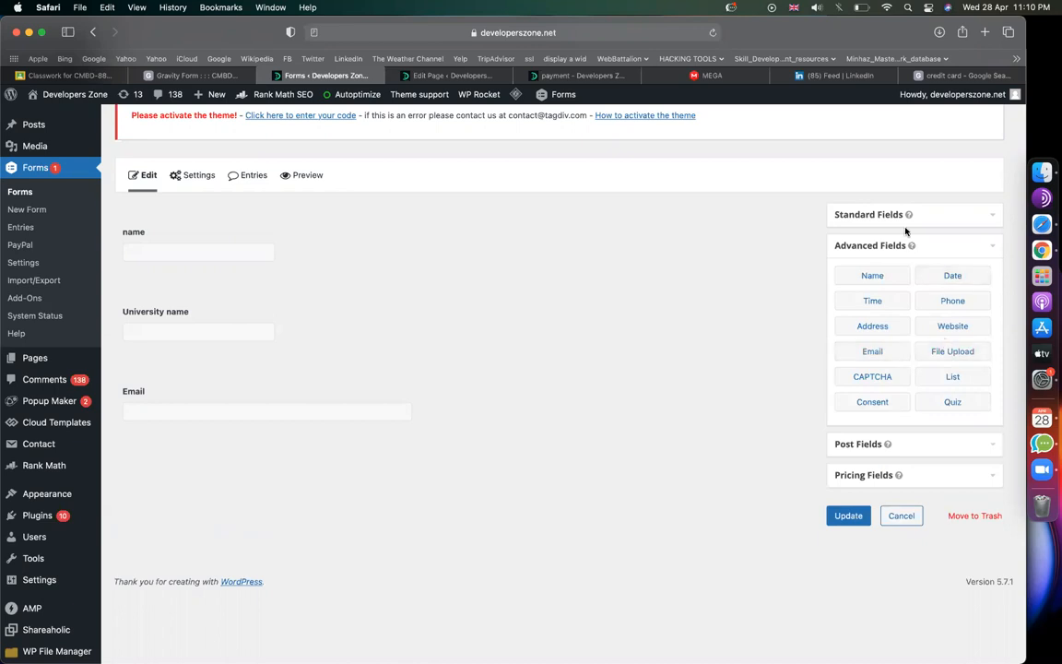
pyautogui.click(894, 216)
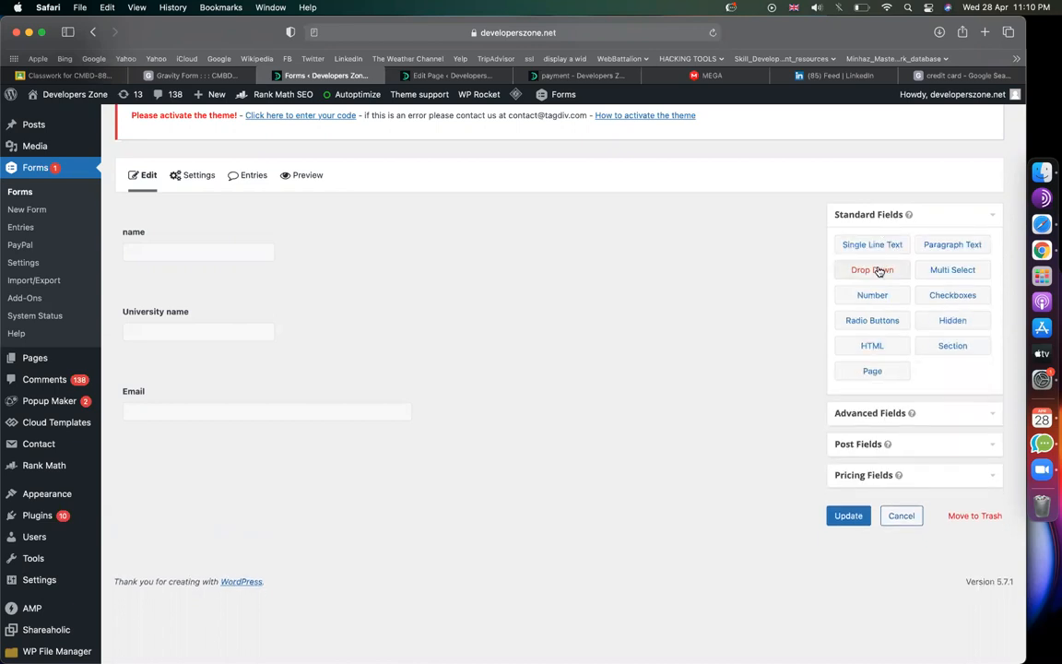
pyautogui.moveTo(879, 271); pyautogui.dragTo(935, 269)
pyautogui.moveTo(883, 323); pyautogui.dragTo(922, 346)
pyautogui.moveTo(953, 297); pyautogui.dragTo(172, 446)
# Step: Relabel the Checkboxes field 'Applied from'
pyautogui.click(330, 507)
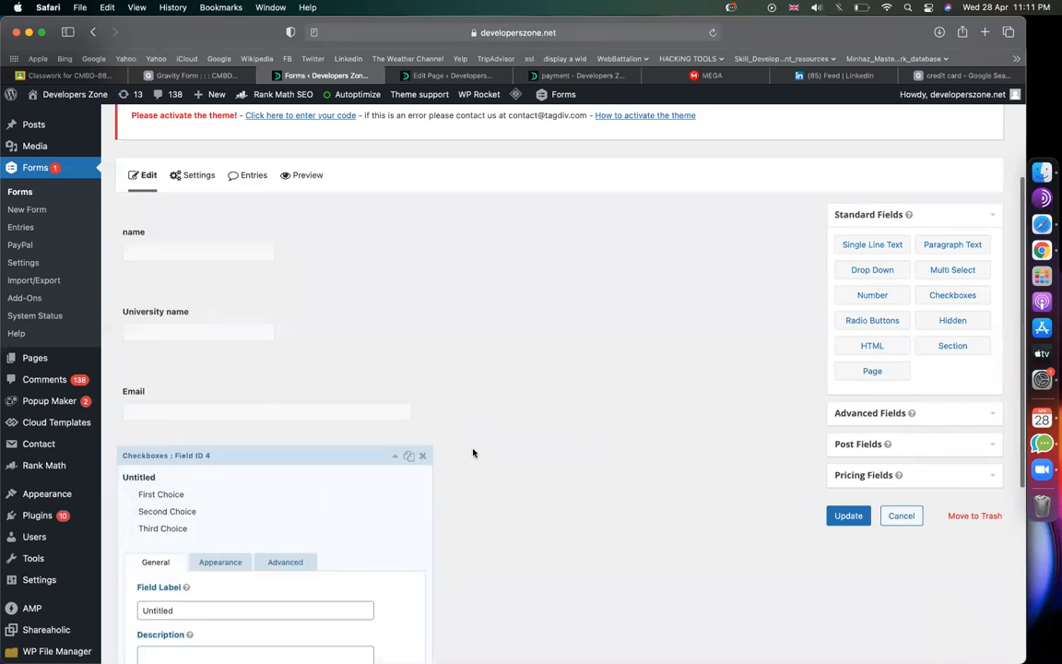
pyautogui.scroll(-2, 473, 451)
pyautogui.scroll(-5, 473, 452)
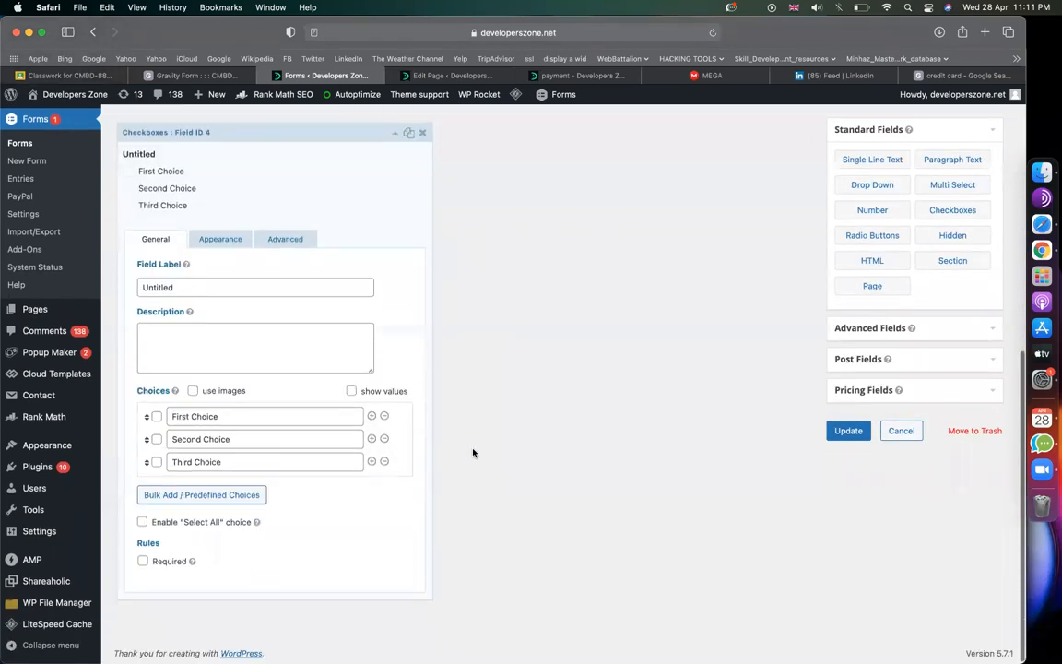
pyautogui.scroll(1, 245, 406)
pyautogui.click(196, 316)
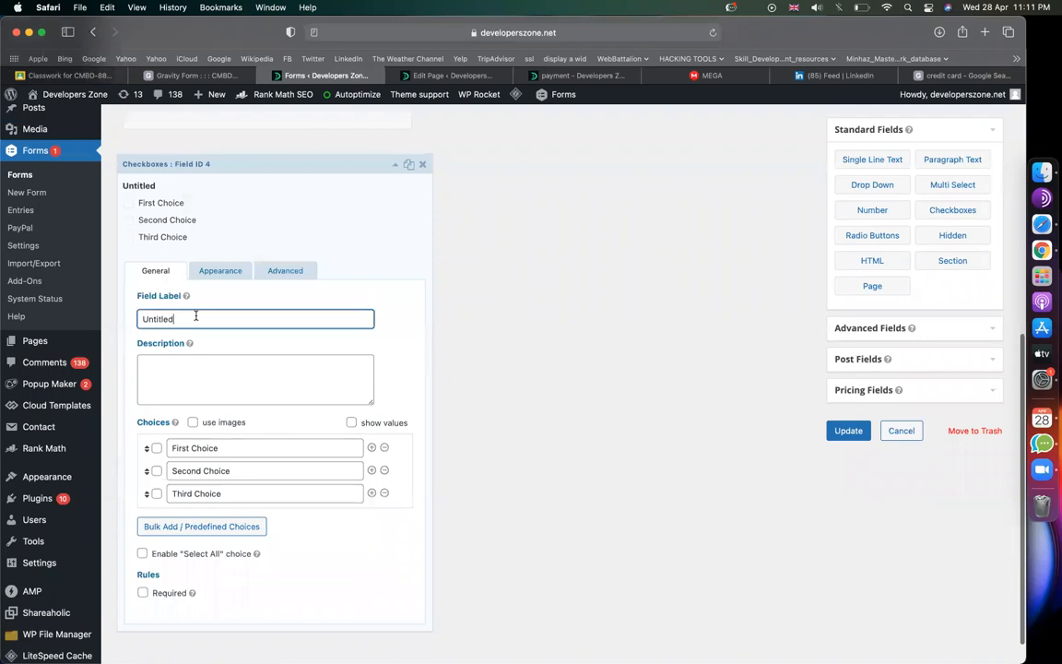
pyautogui.press('super+a')
pyautogui.write('Appl')
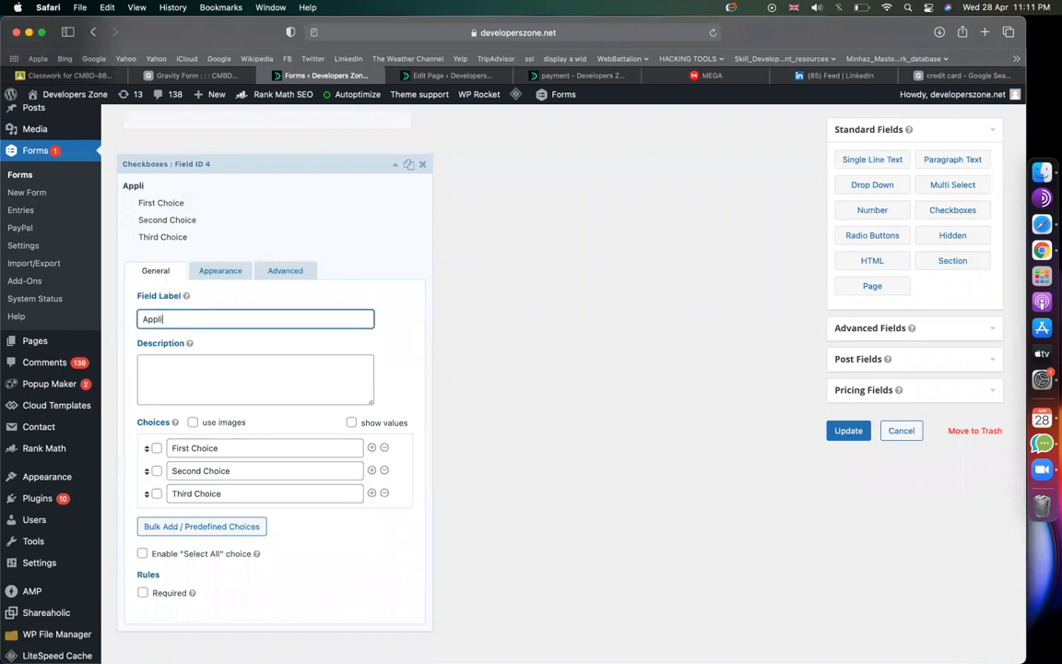
pyautogui.write('ied from')
# Step: Turn on image choices and change the first choice to BD
pyautogui.click(194, 423)
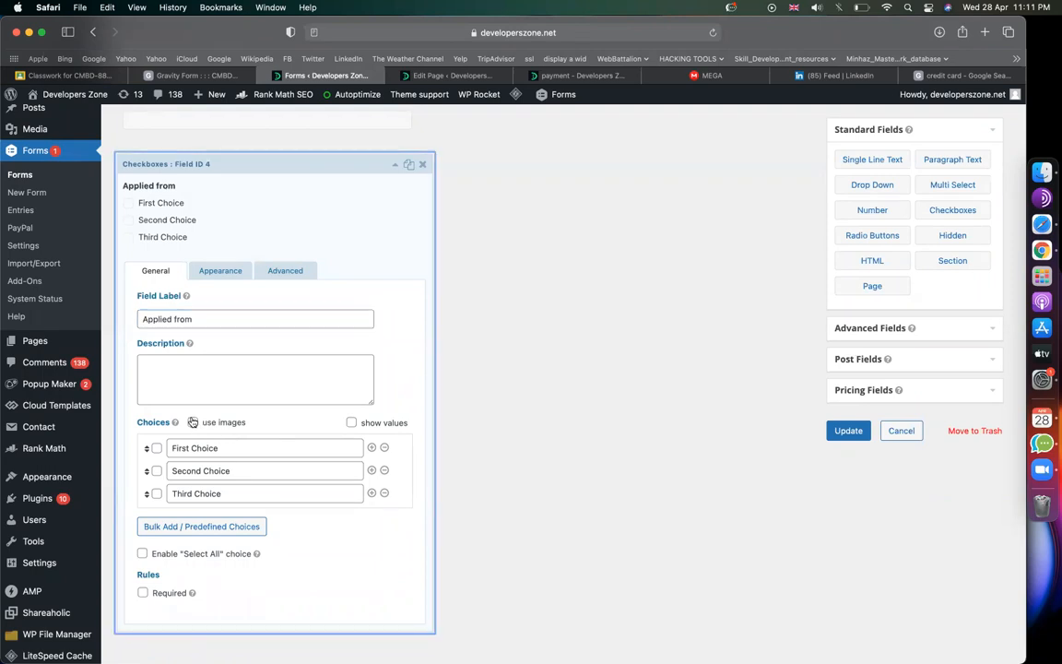
pyautogui.scroll(-2, 276, 464)
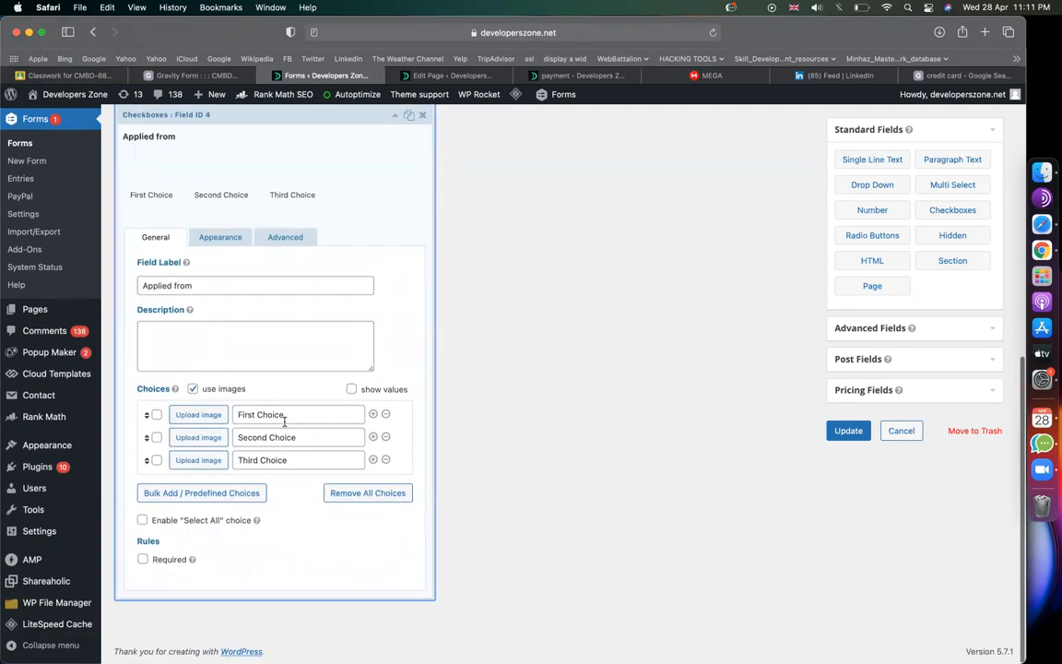
pyautogui.tripleClick(290, 415)
pyautogui.write('BD')
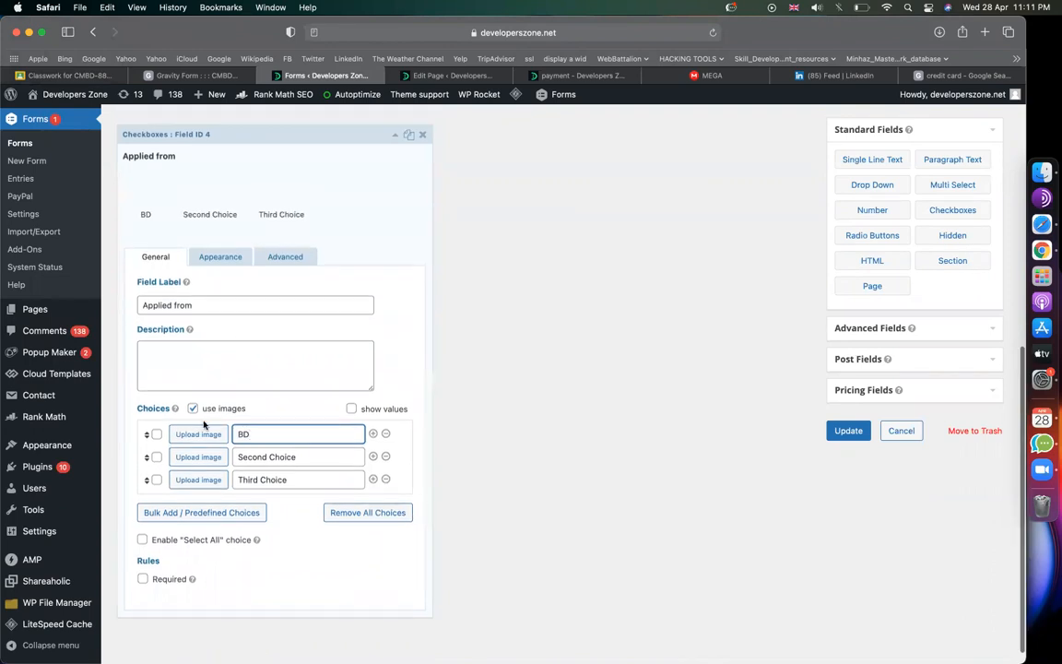
# Step: Search Google Images for 'BD flag' and save the Bangladesh flag image
pyautogui.click(923, 74)
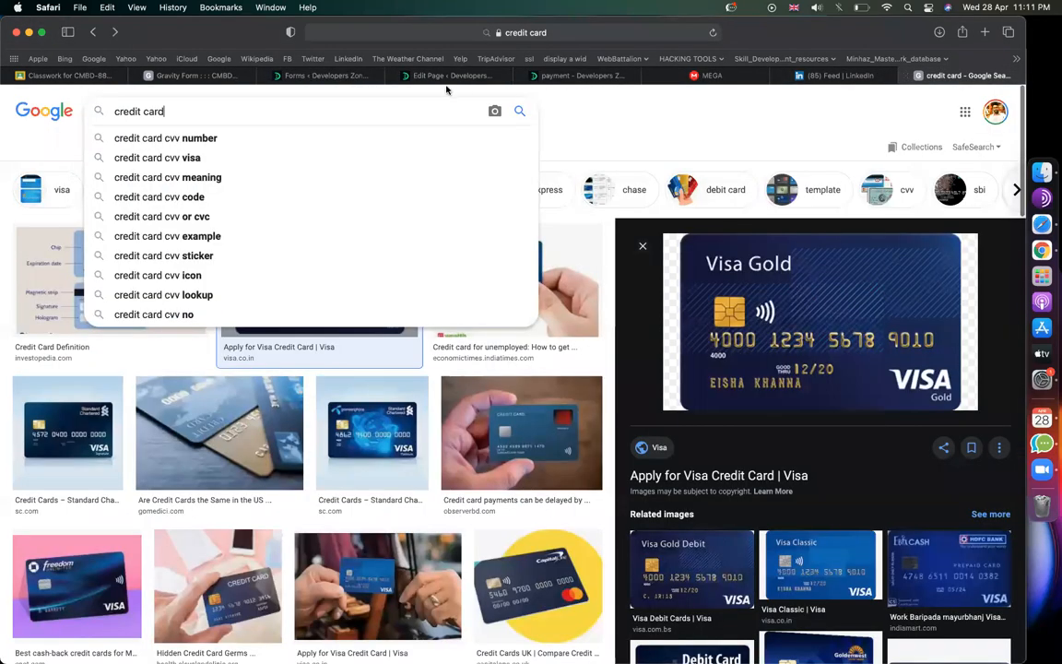
pyautogui.tripleClick(367, 114)
pyautogui.write('BD ')
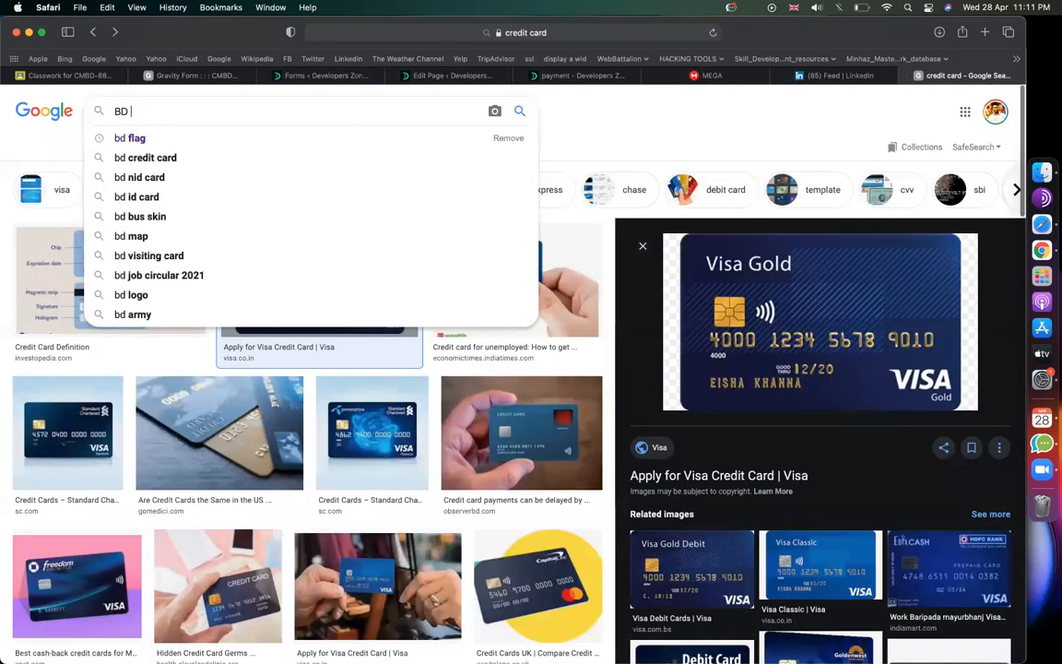
pyautogui.write('flag')
pyautogui.press('Return')
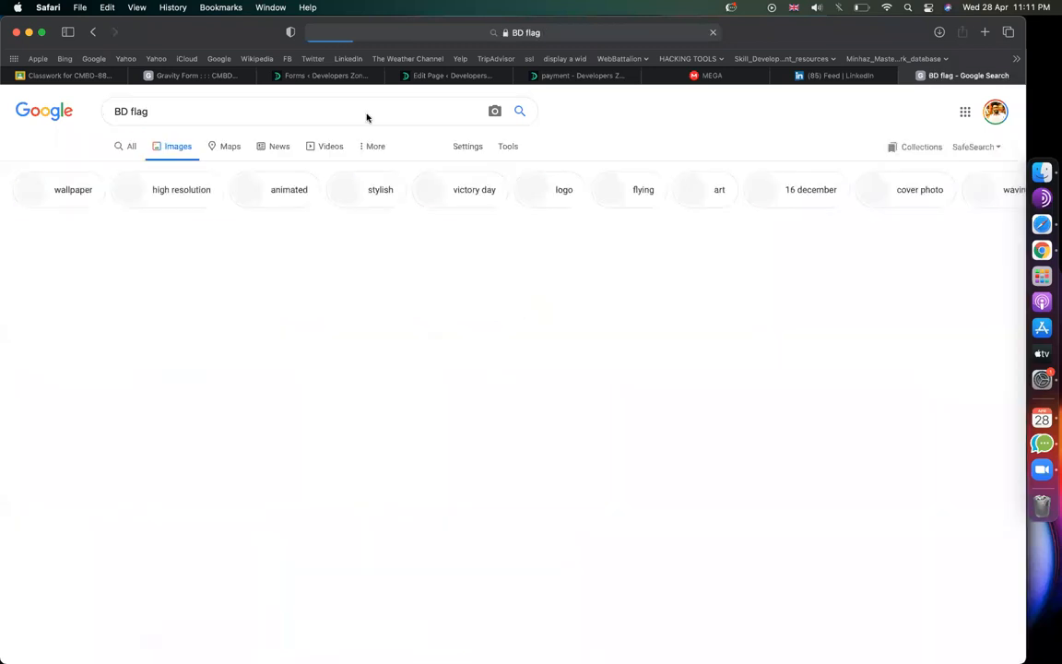
pyautogui.click(89, 271)
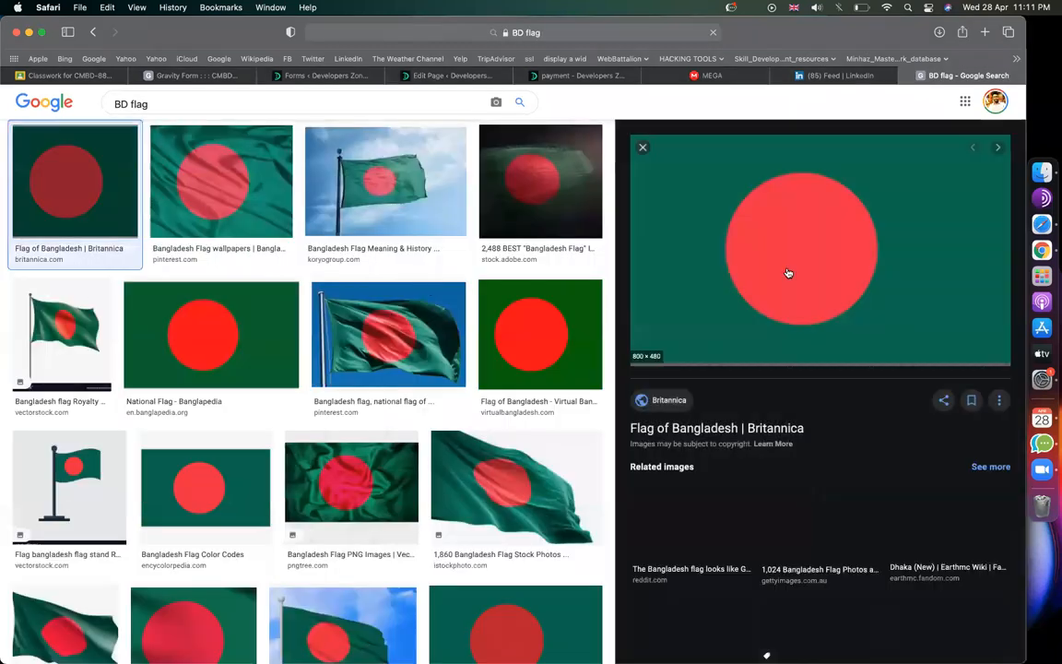
pyautogui.rightClick(788, 270)
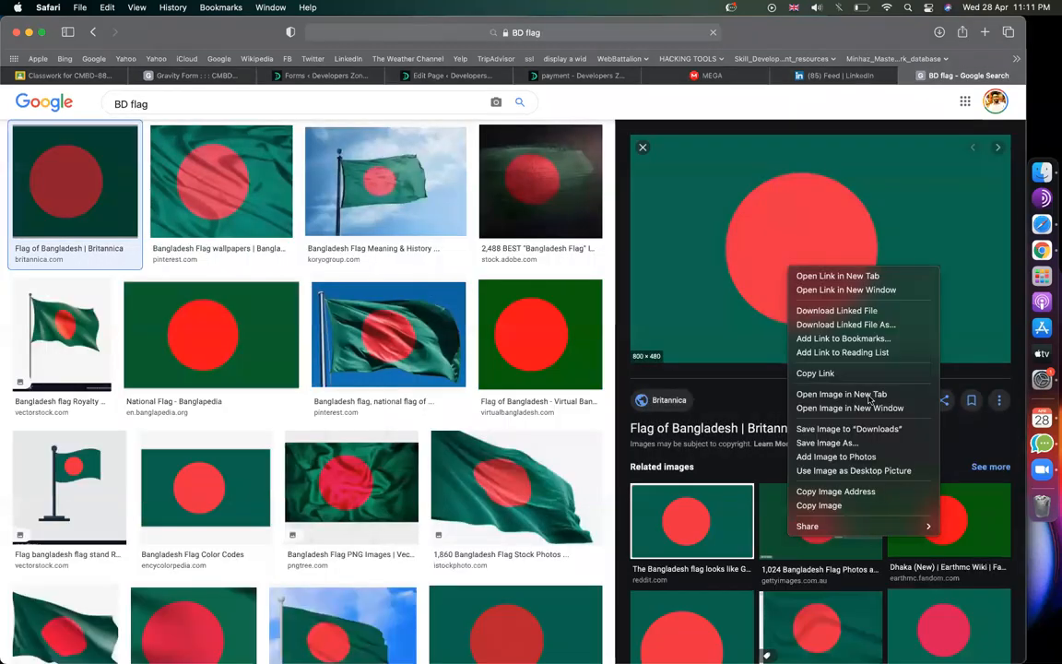
pyautogui.click(836, 445)
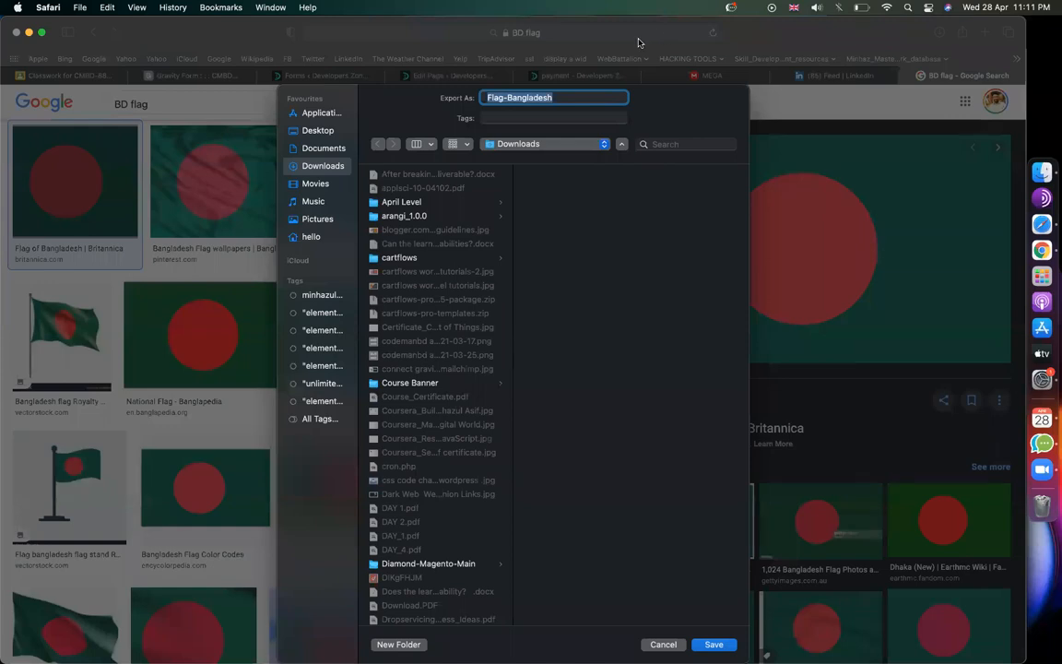
pyautogui.press('Return')
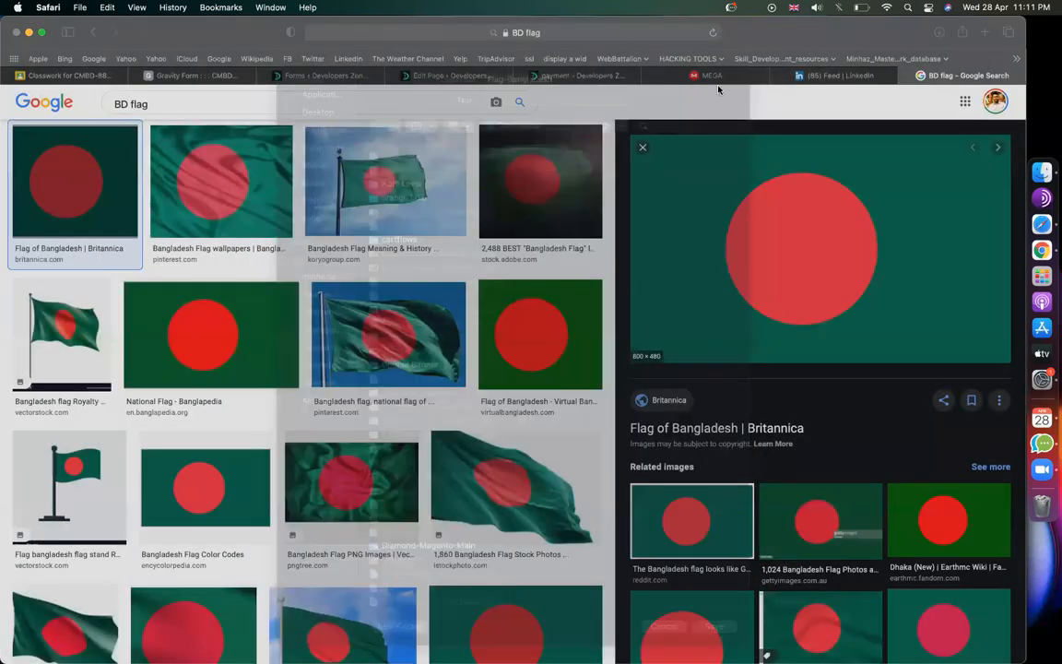
# Step: Search for the US flag and save the image as 'US'
pyautogui.doubleClick(123, 103)
pyautogui.write('US')
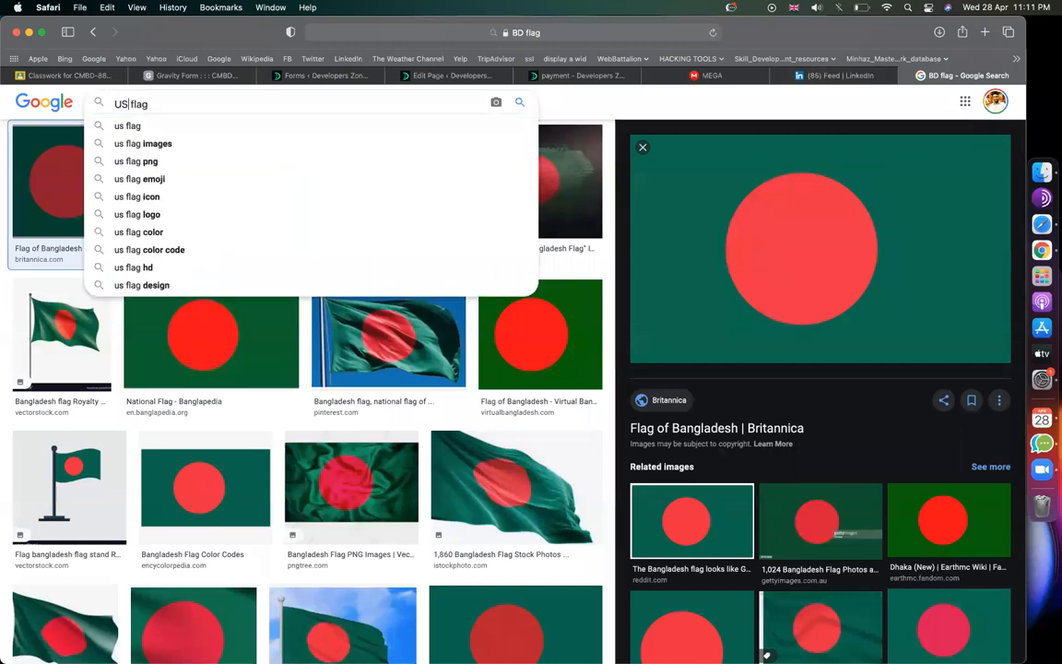
pyautogui.press('Return')
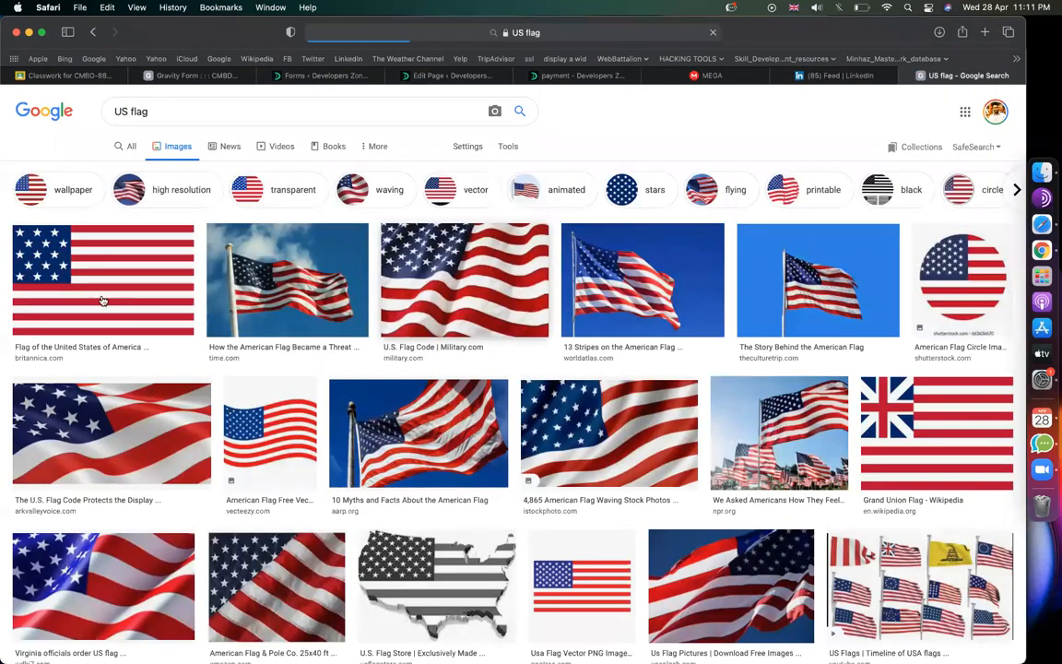
pyautogui.click(92, 271)
pyautogui.rightClick(838, 277)
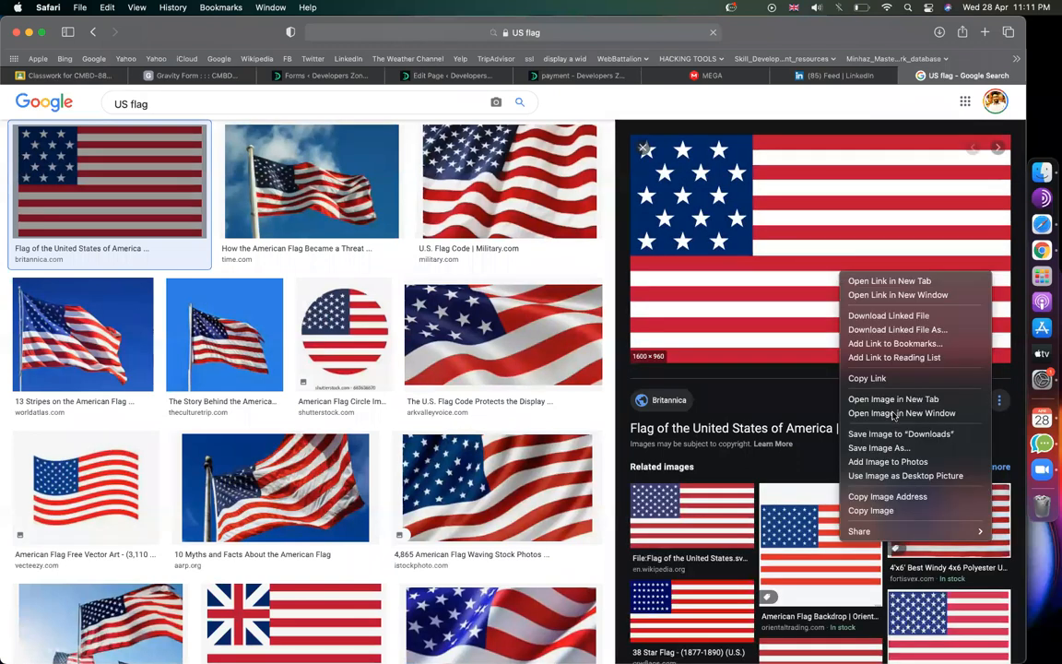
pyautogui.click(878, 447)
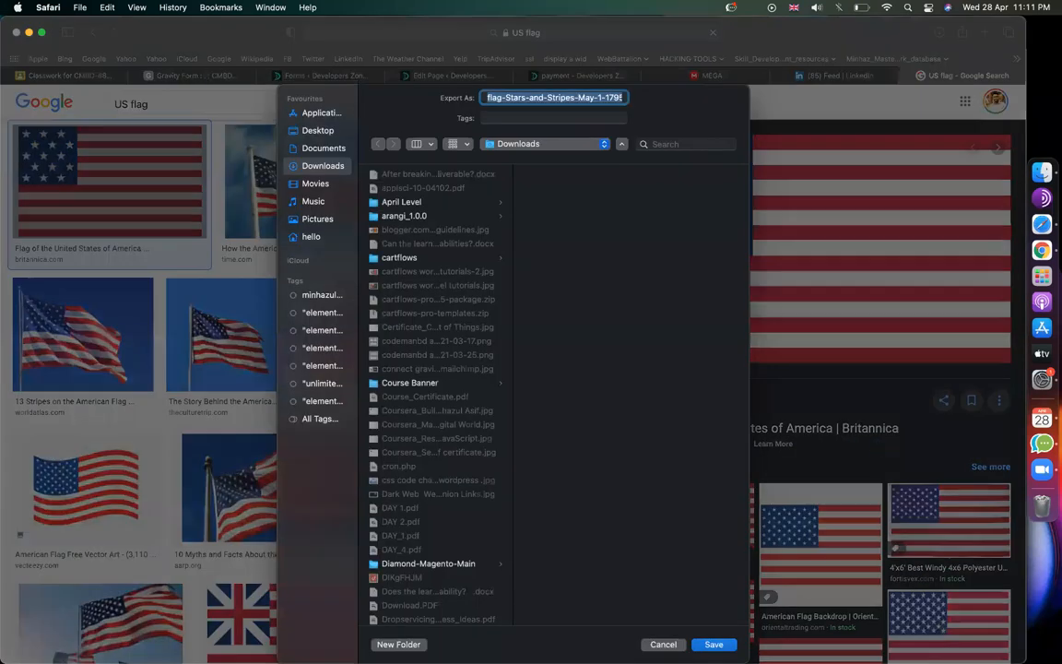
pyautogui.write('US')
pyautogui.press('Return')
# Step: Search for 'ind flag' and save the Britannica India flag image as 'ind'
pyautogui.doubleClick(117, 104)
pyautogui.press('BackSpace')
pyautogui.write('ind')
pyautogui.press('Return')
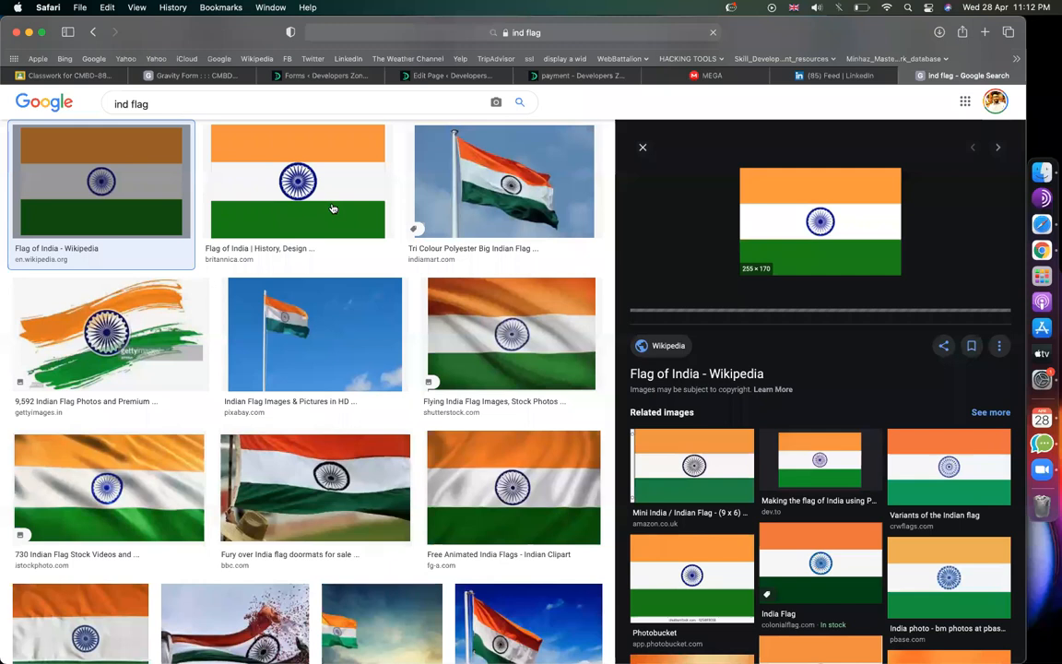
pyautogui.click(335, 209)
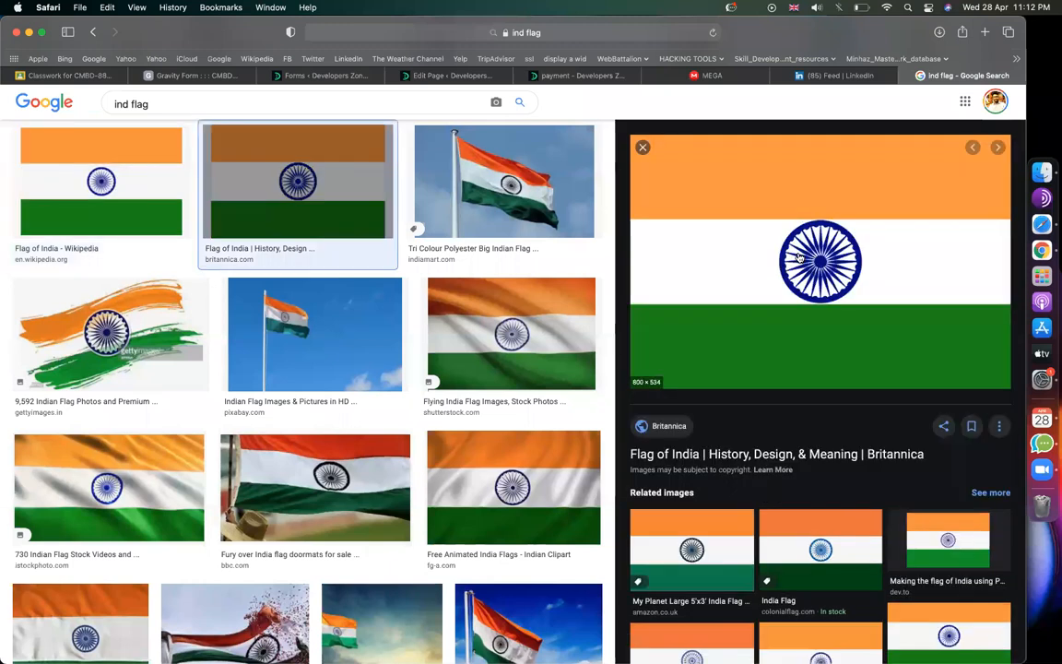
pyautogui.rightClick(801, 255)
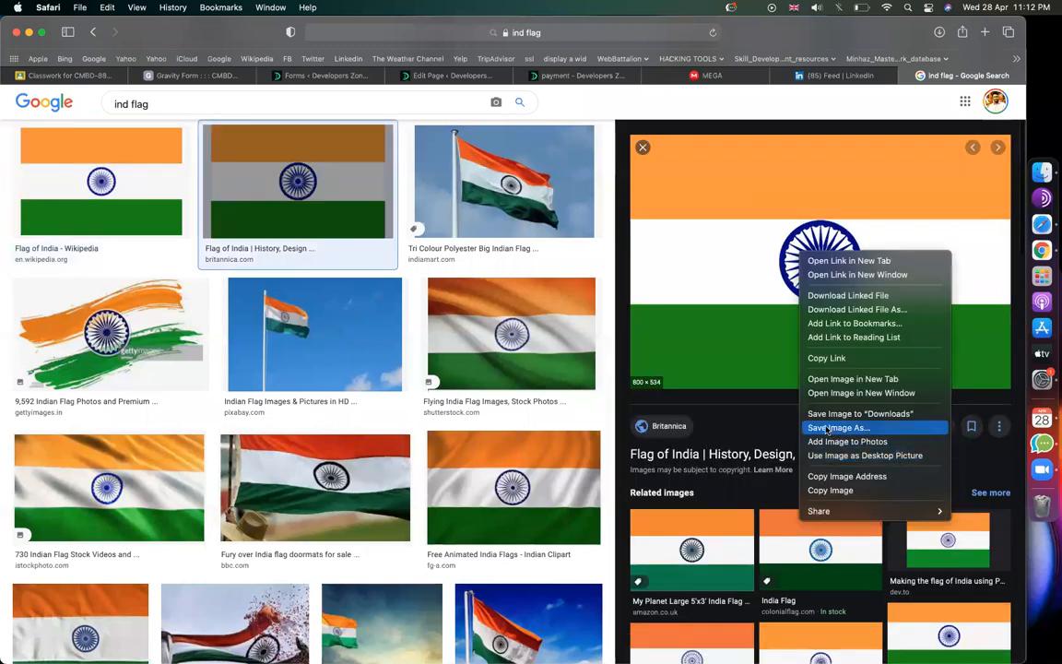
pyautogui.click(828, 428)
pyautogui.write('ind')
pyautogui.press('Return')
# Step: Rename the Applied from choices to Bangladesh, USA and INDIA, and open Bangladesh's image upload
pyautogui.click(353, 73)
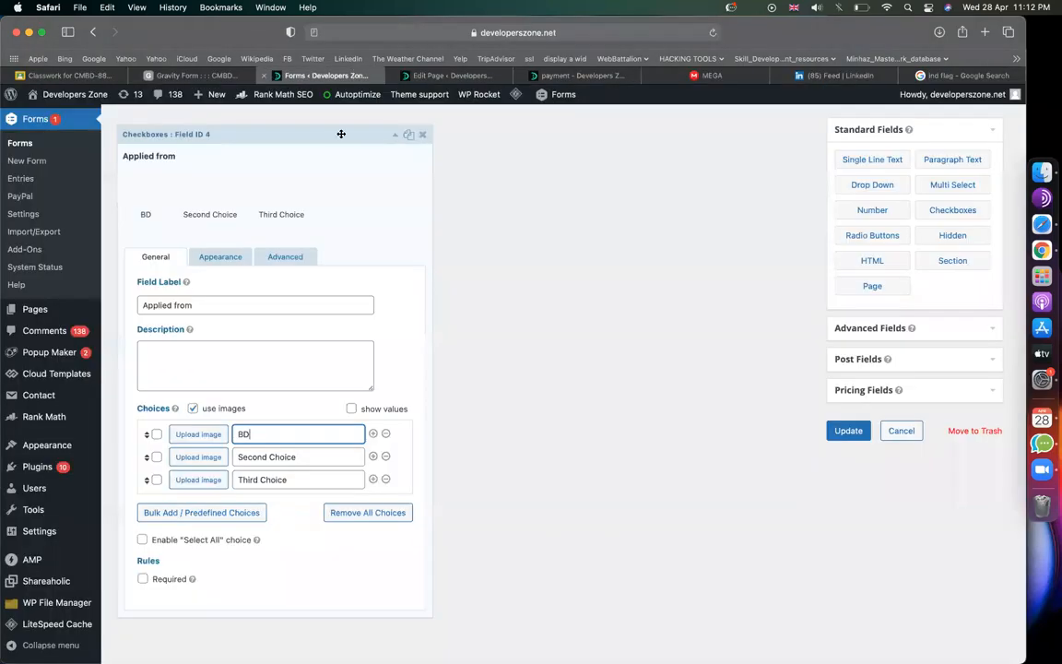
pyautogui.tripleClick(291, 454)
pyautogui.click(278, 440)
pyautogui.write('an')
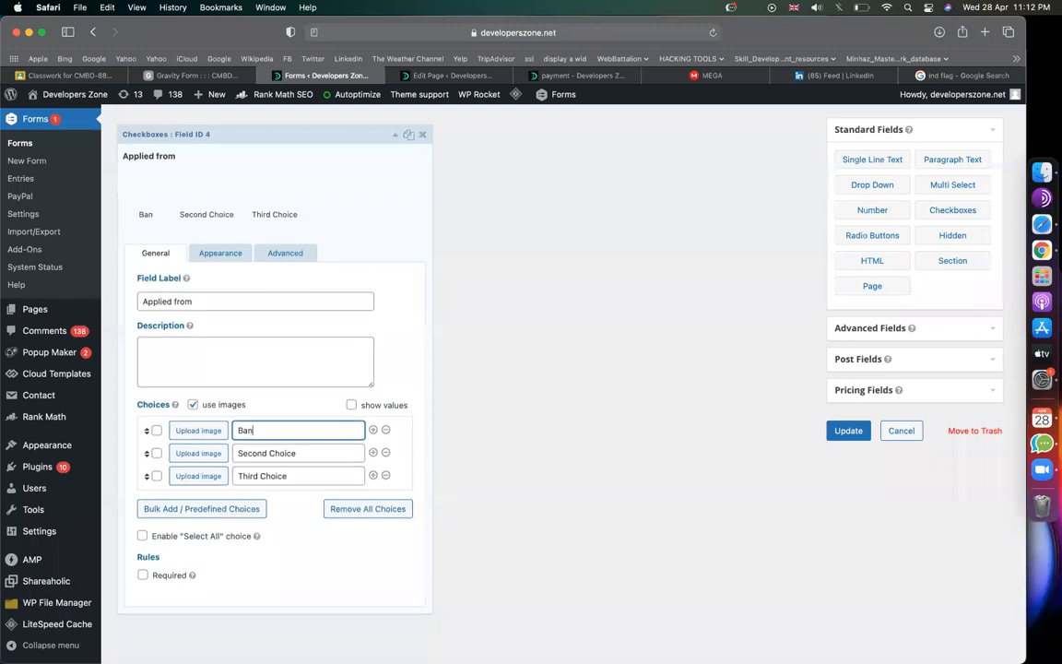
pyautogui.write('gladesh')
pyautogui.press('Tab')
pyautogui.write('USA')
pyautogui.press('Tab')
pyautogui.write('INDIA')
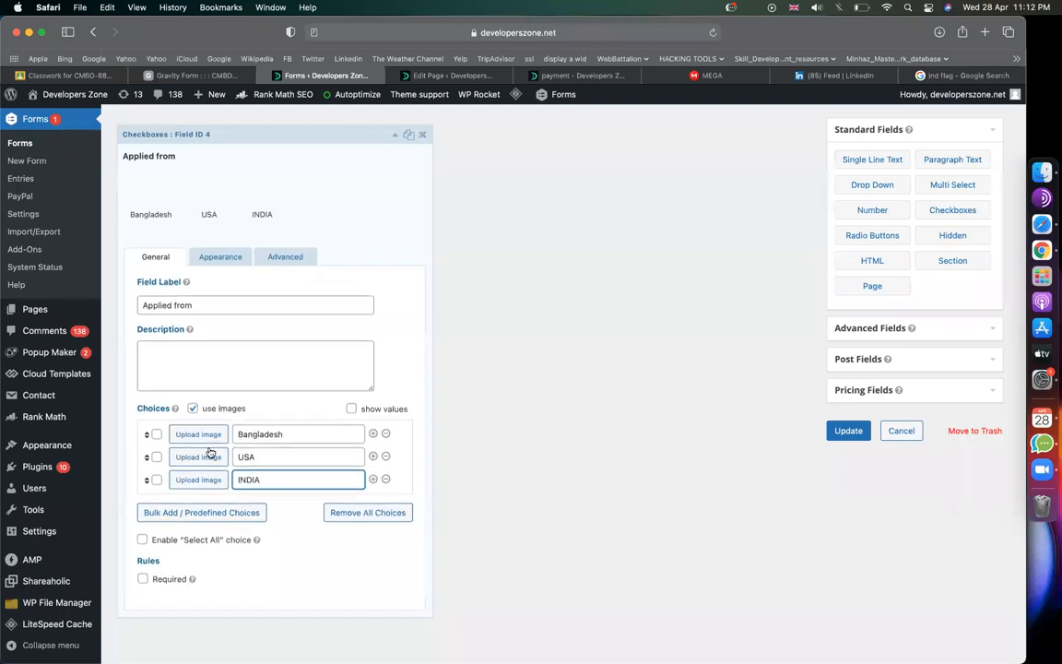
pyautogui.click(200, 431)
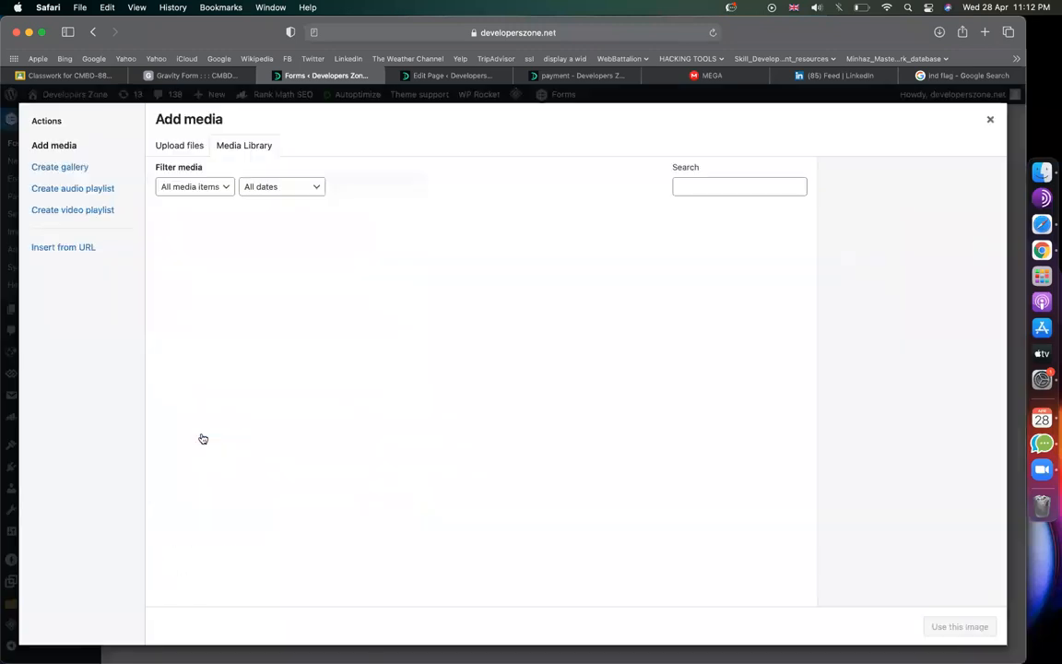
# Step: Upload the 'ind' flag image to the Media Library
pyautogui.click(166, 144)
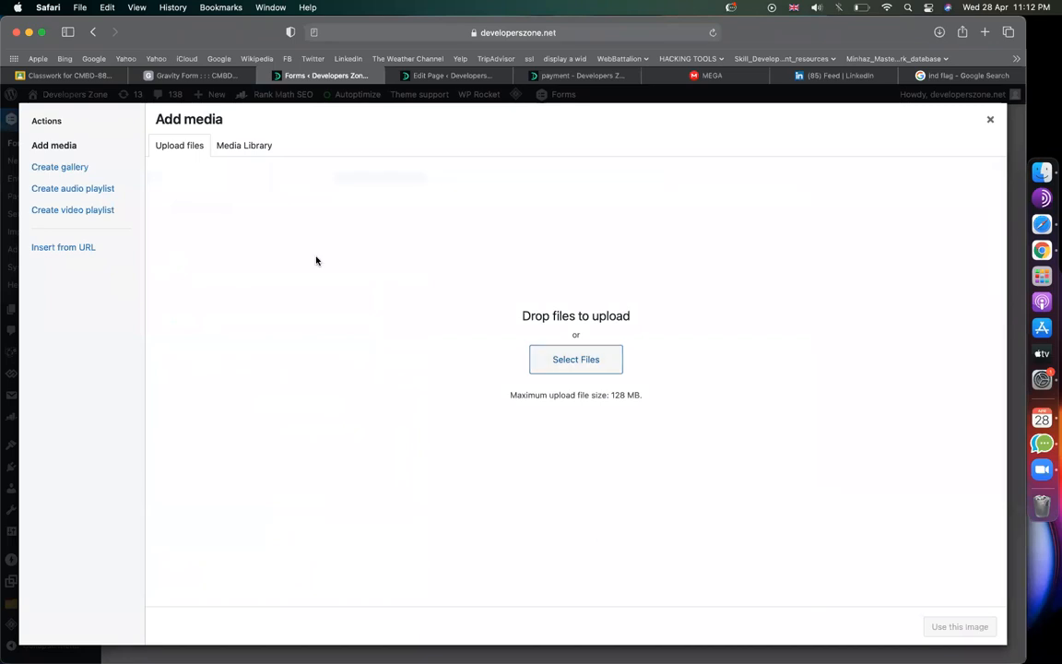
pyautogui.click(565, 363)
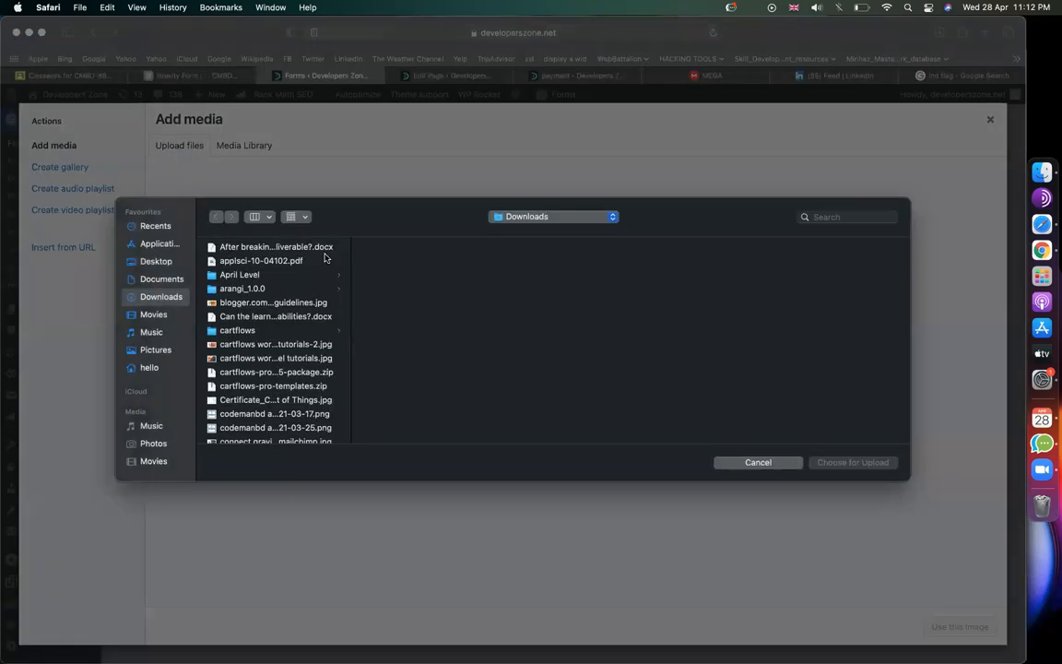
pyautogui.click(299, 329)
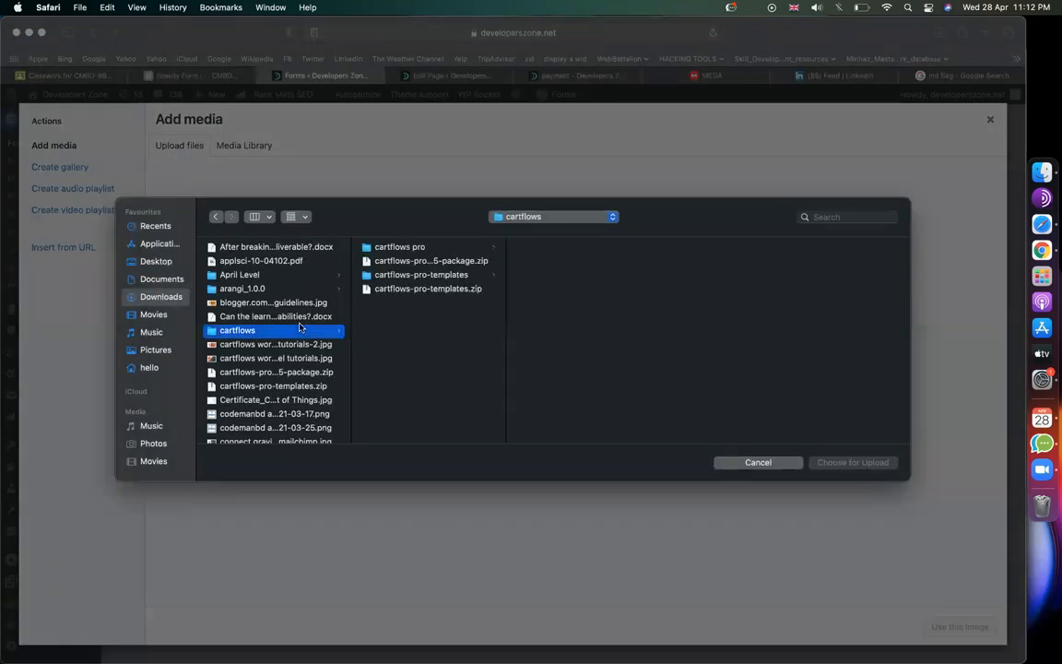
pyautogui.press('Right')
pyautogui.click(280, 372)
pyautogui.press('b')
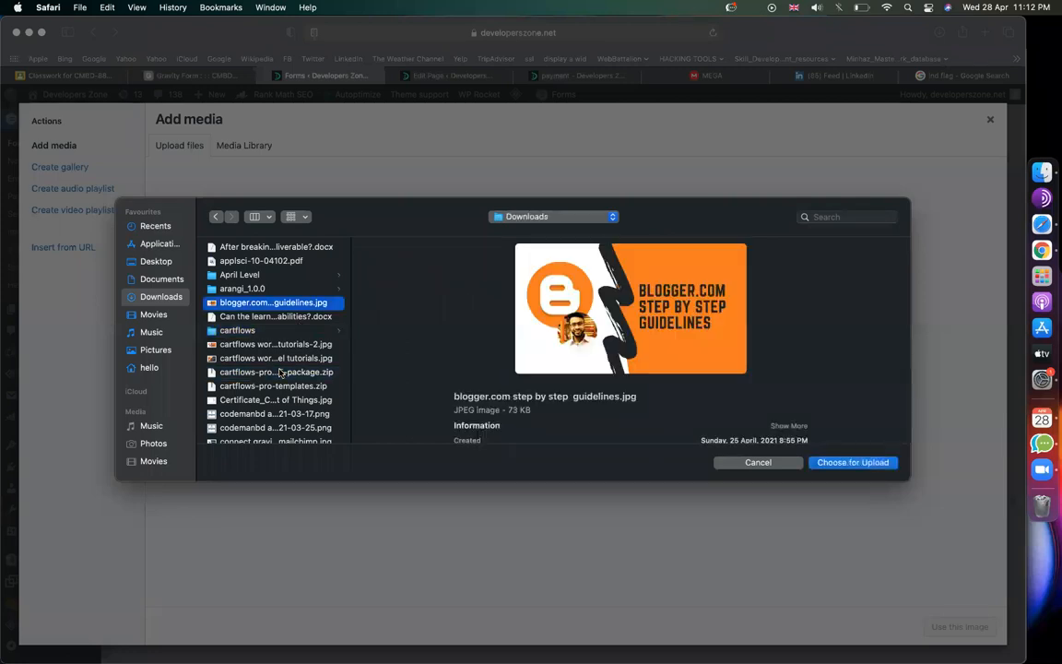
pyautogui.scroll(-10, 280, 371)
pyautogui.click(274, 280)
pyautogui.press('b')
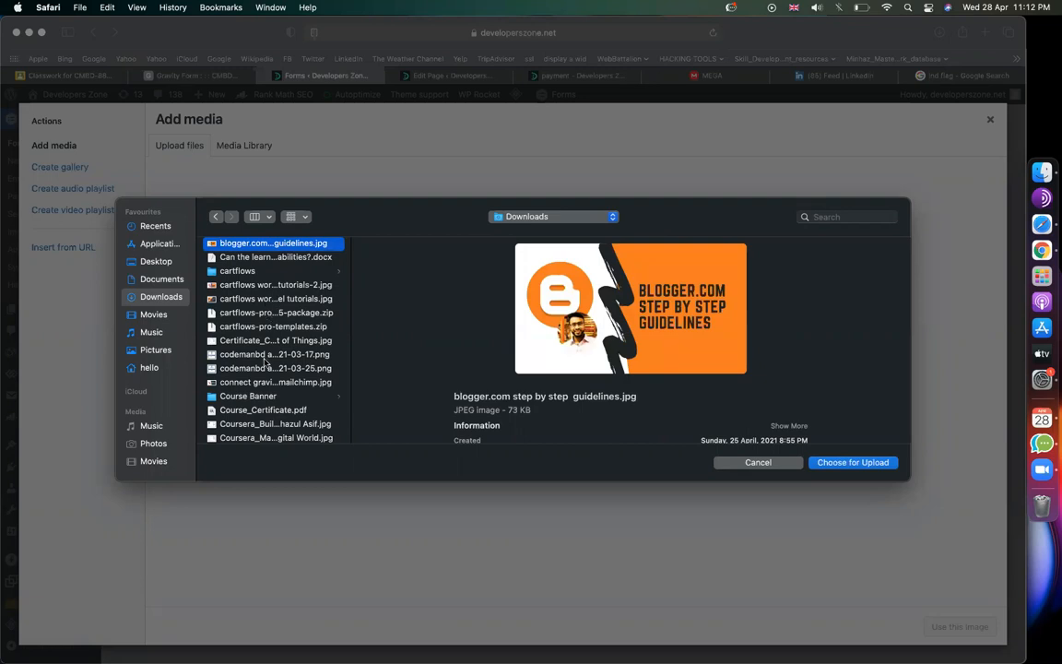
pyautogui.scroll(-10, 266, 360)
pyautogui.write('ind')
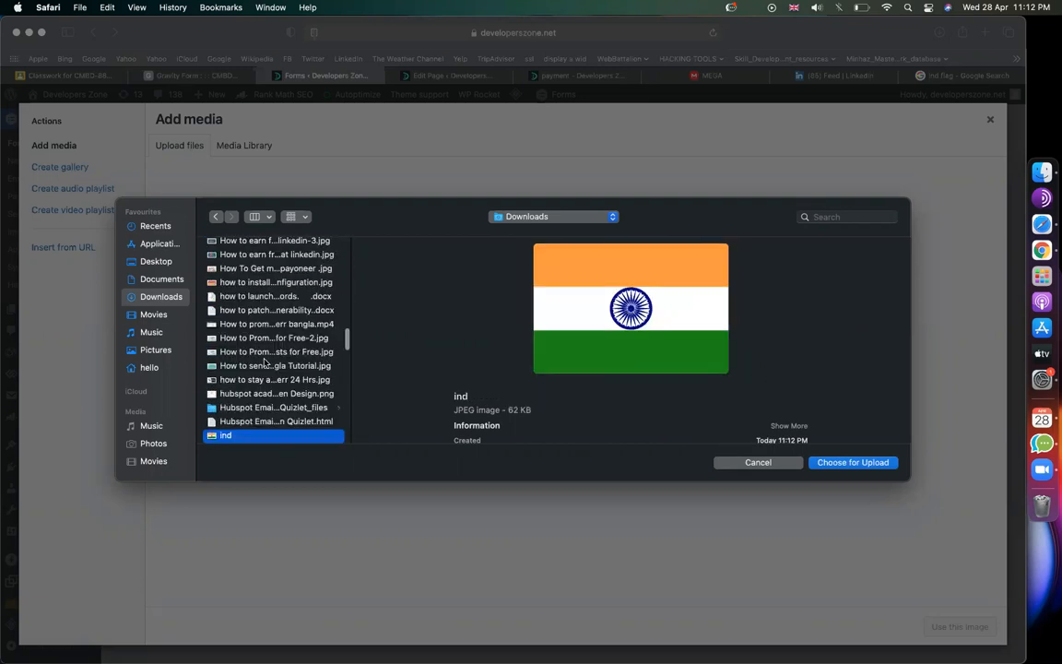
pyautogui.press('Return')
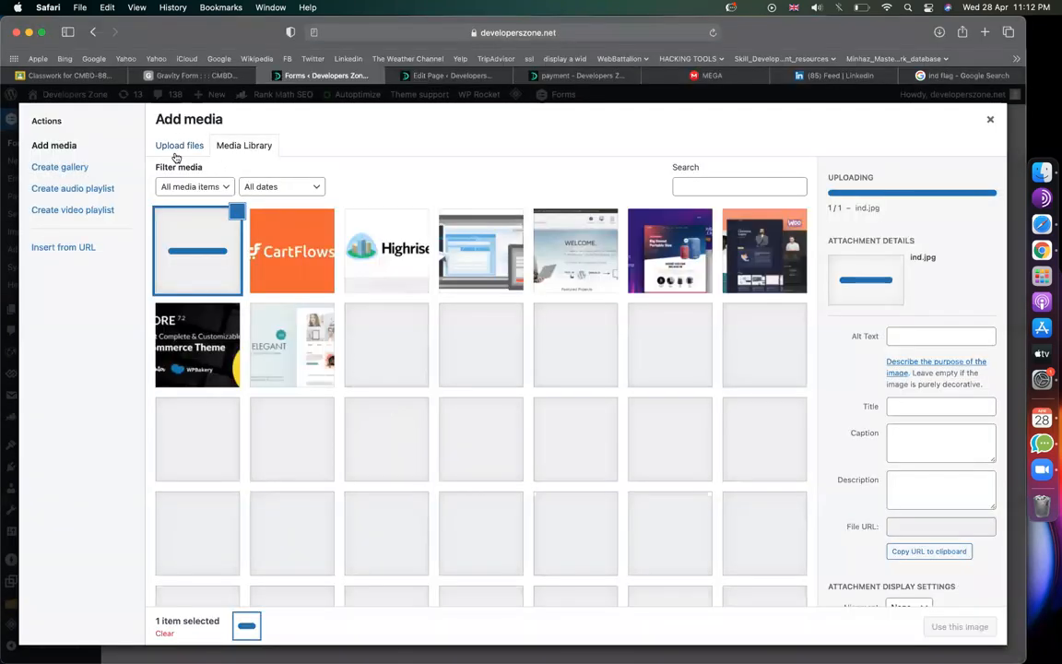
# Step: Upload the 'us' flag image to the Media Library
pyautogui.click(168, 154)
pyautogui.click(569, 365)
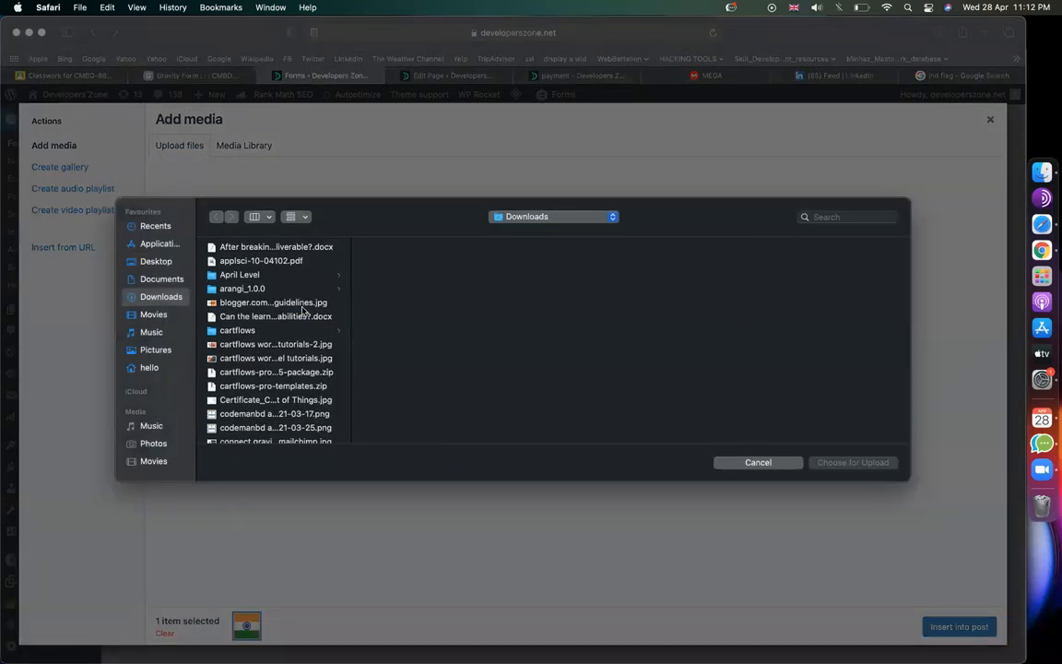
pyautogui.click(302, 308)
pyautogui.write('u')
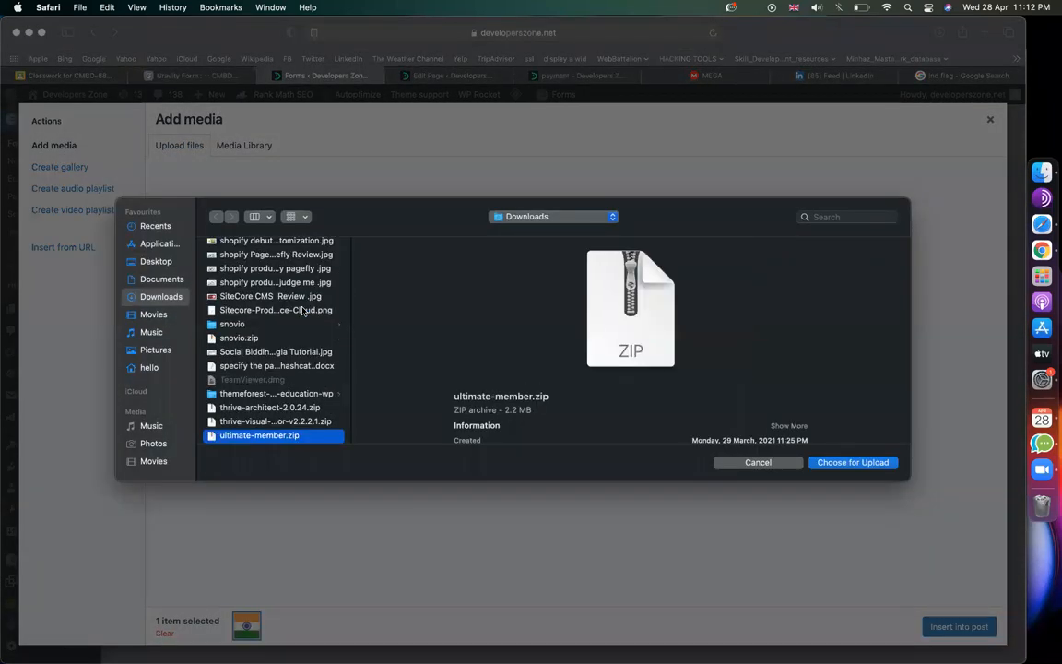
pyautogui.write('s')
pyautogui.press('Return')
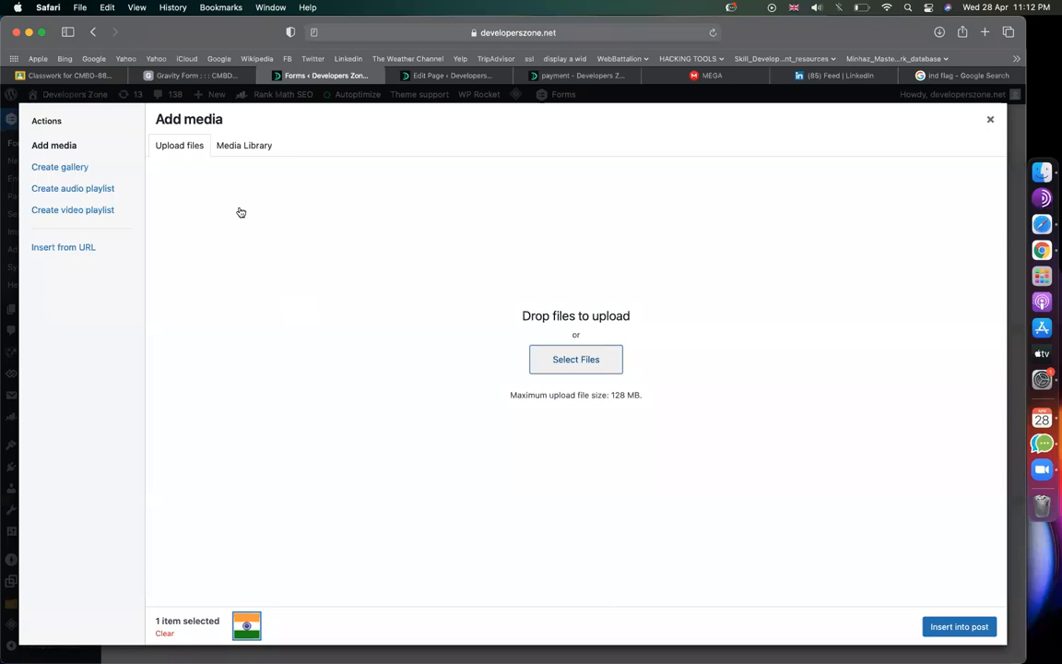
# Step: Upload Flag-Bangladesh from Downloads to the Media Library
pyautogui.click(180, 147)
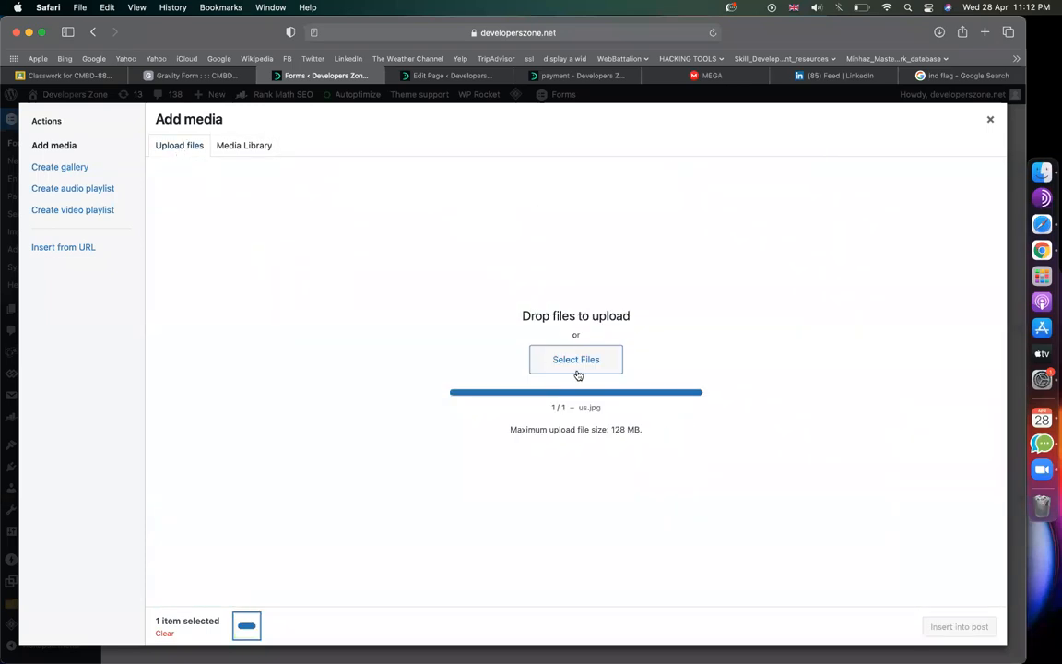
pyautogui.click(546, 362)
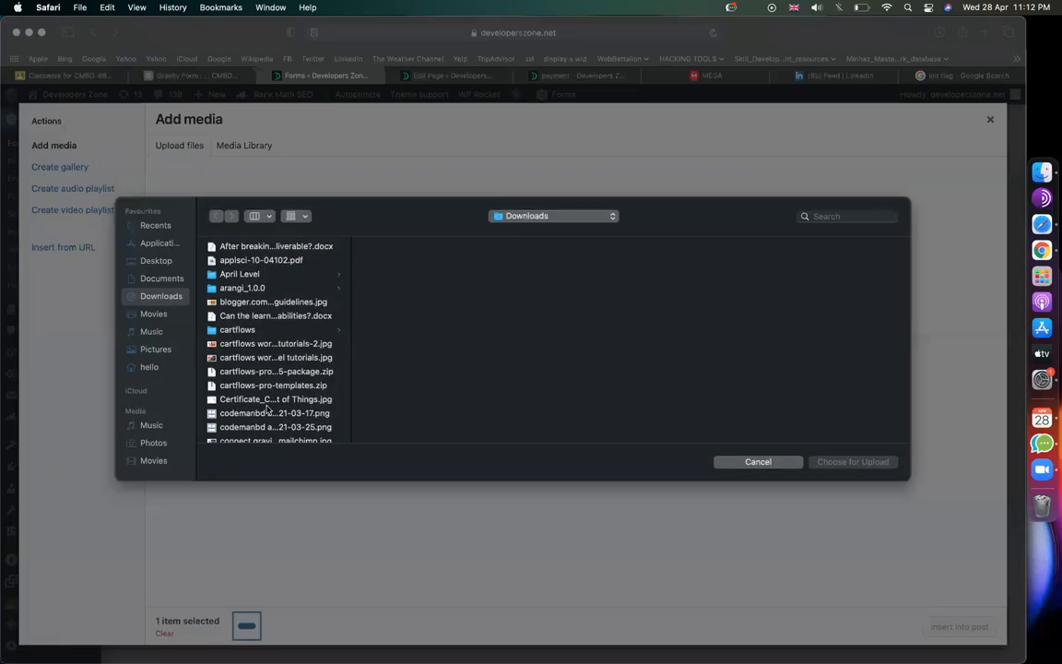
pyautogui.click(268, 404)
pyautogui.scroll(-10, 267, 409)
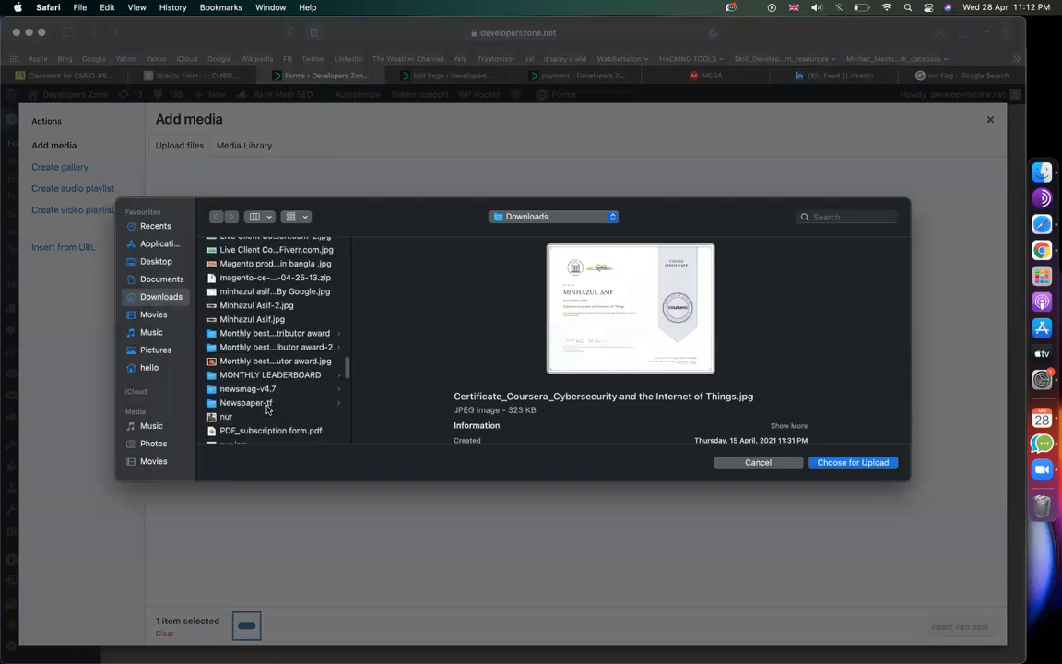
pyautogui.scroll(-10, 267, 409)
pyautogui.scroll(-3, 268, 409)
pyautogui.scroll(20, 267, 409)
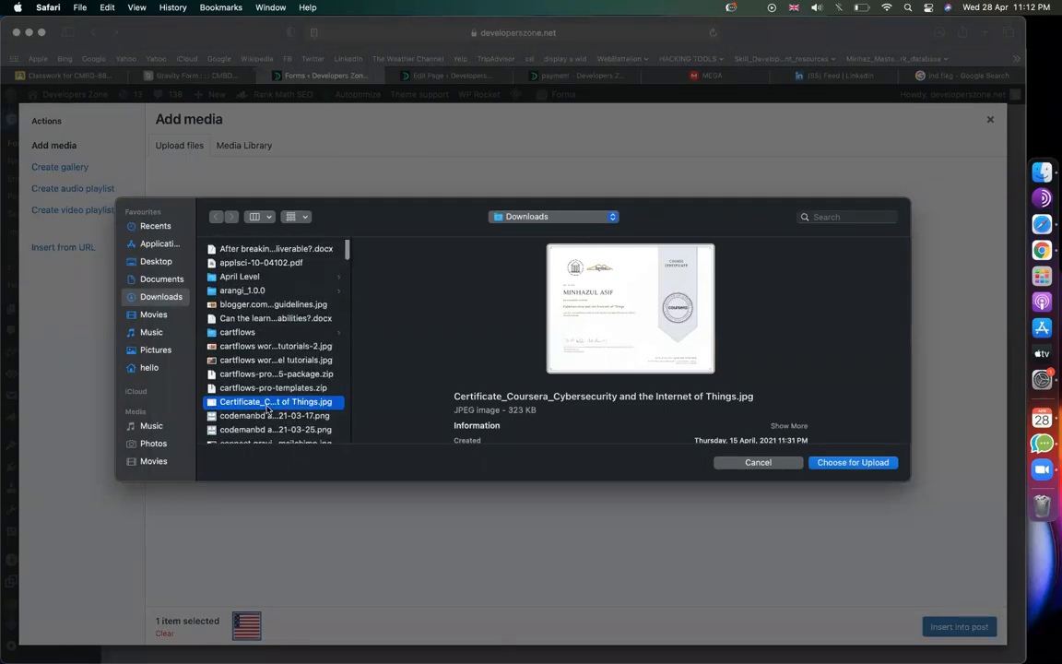
pyautogui.scroll(-10, 267, 409)
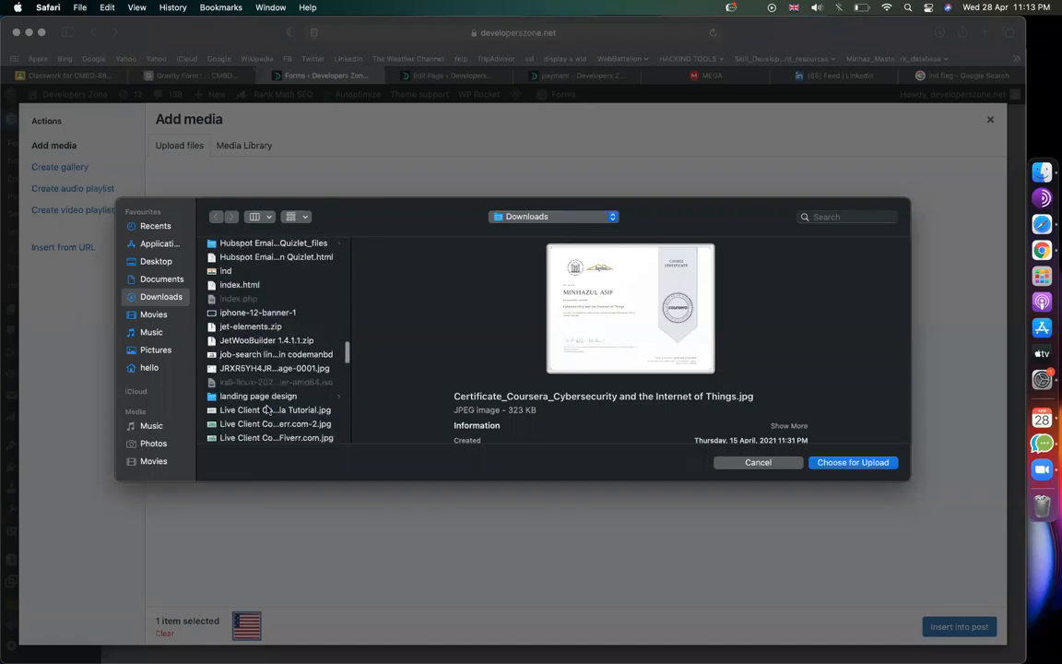
pyautogui.press('f')
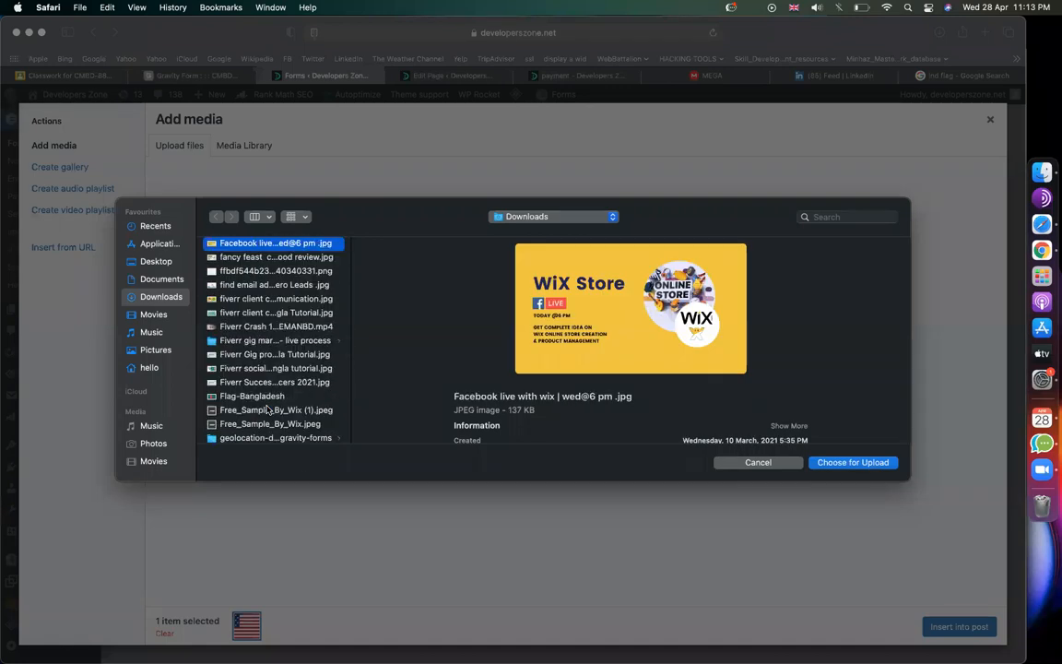
pyautogui.press('l')
pyautogui.press('Return')
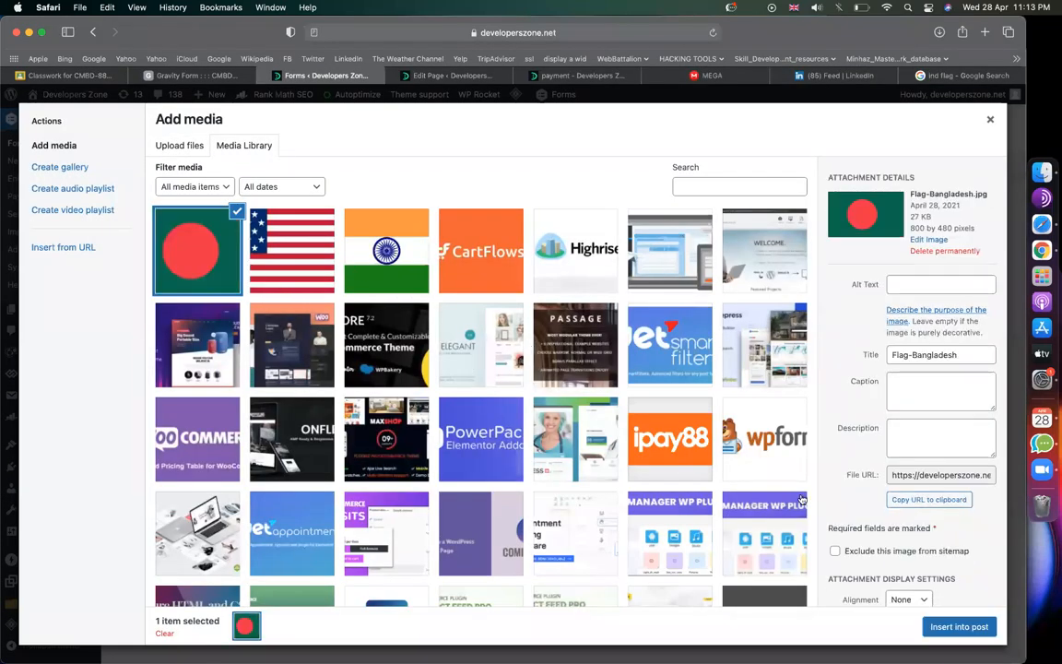
# Step: Give the Bangladesh, USA and INDIA choices their matching flag images from the media library
pyautogui.click(959, 626)
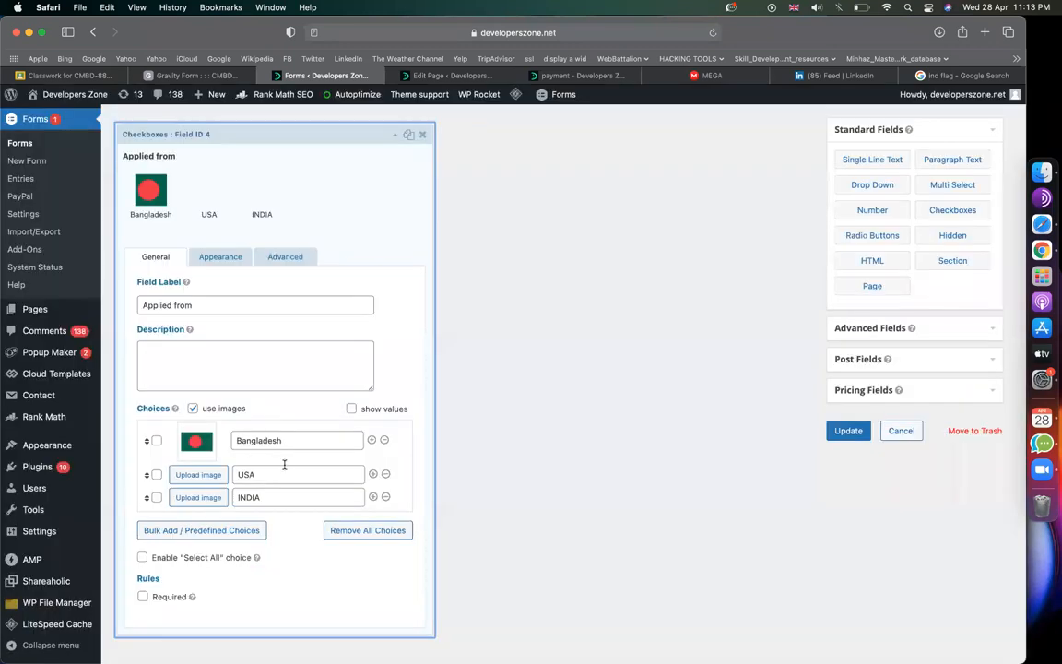
pyautogui.click(198, 474)
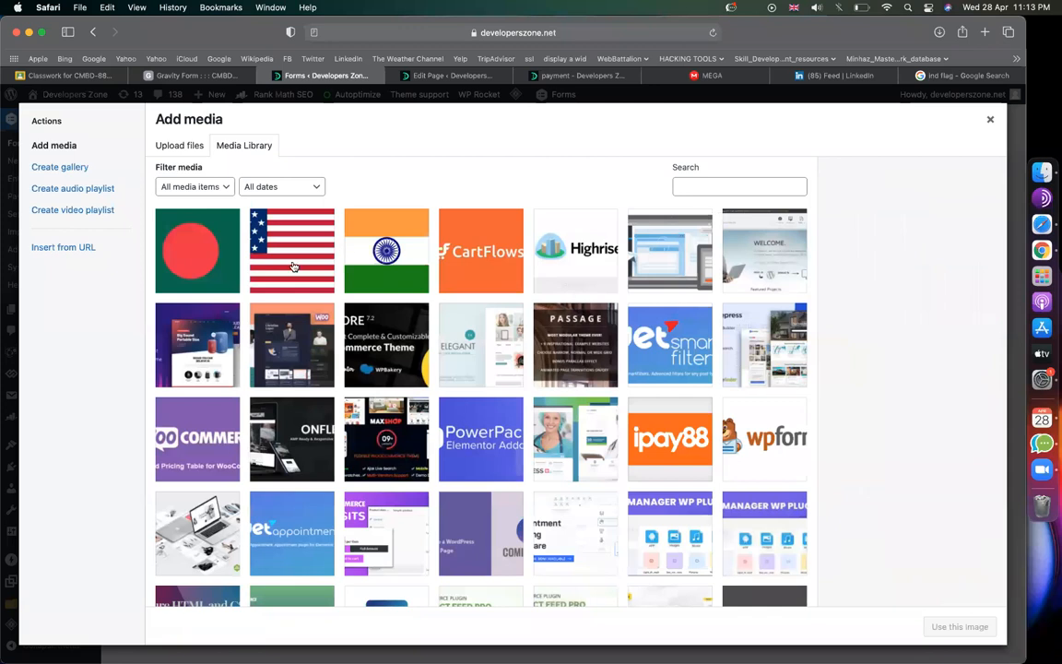
pyautogui.click(293, 266)
pyautogui.click(954, 626)
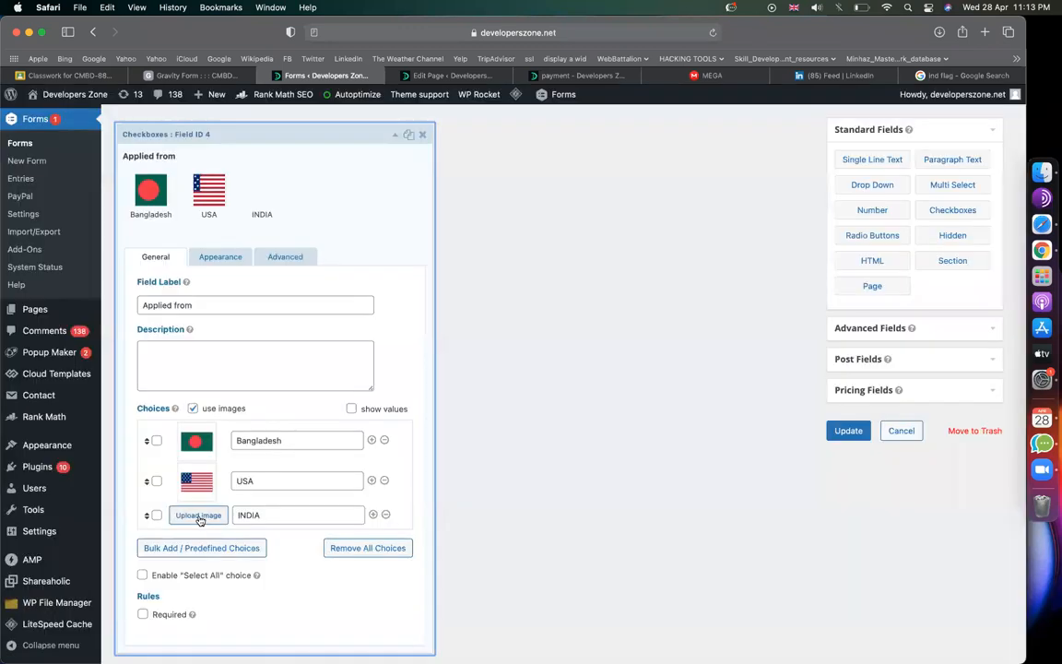
pyautogui.click(199, 518)
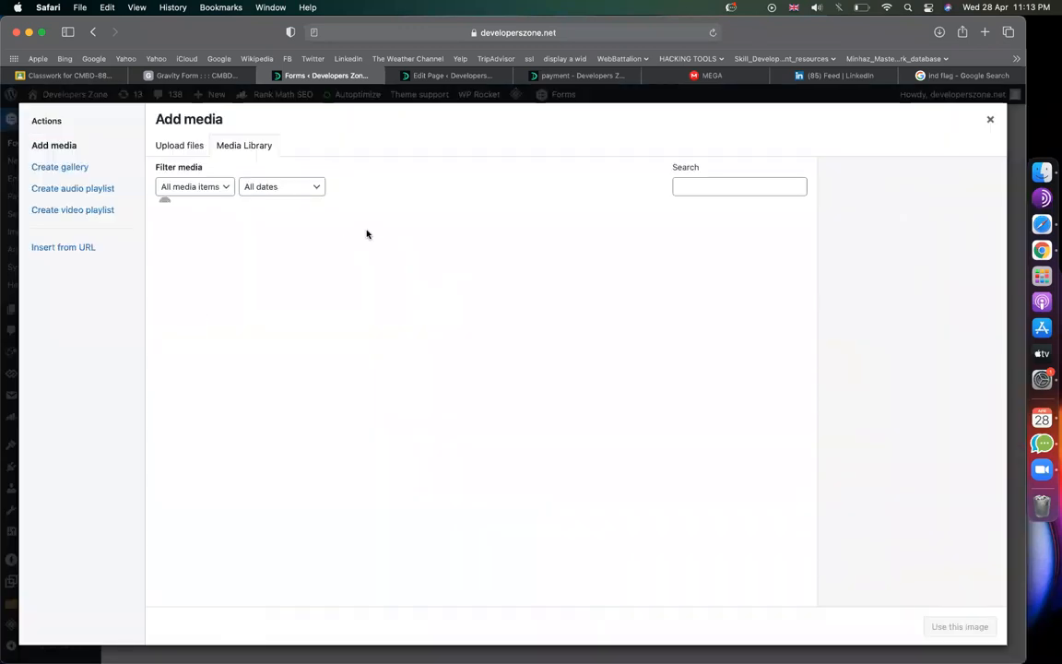
pyautogui.click(387, 250)
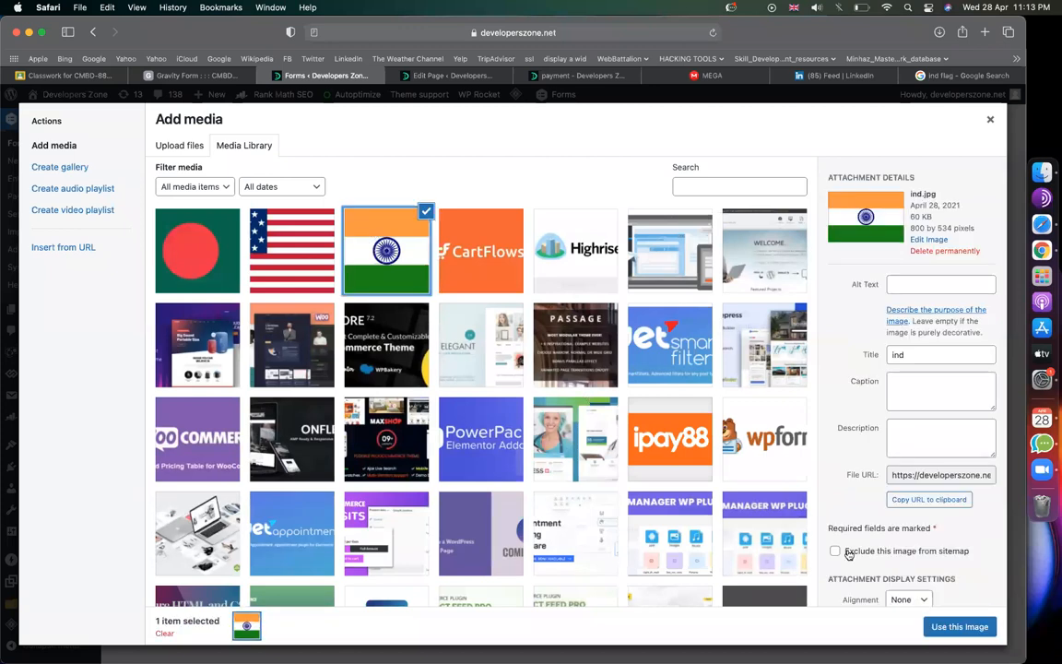
pyautogui.click(959, 626)
# Step: Mark the Applied from field as Required and update the form
pyautogui.scroll(-2, 638, 482)
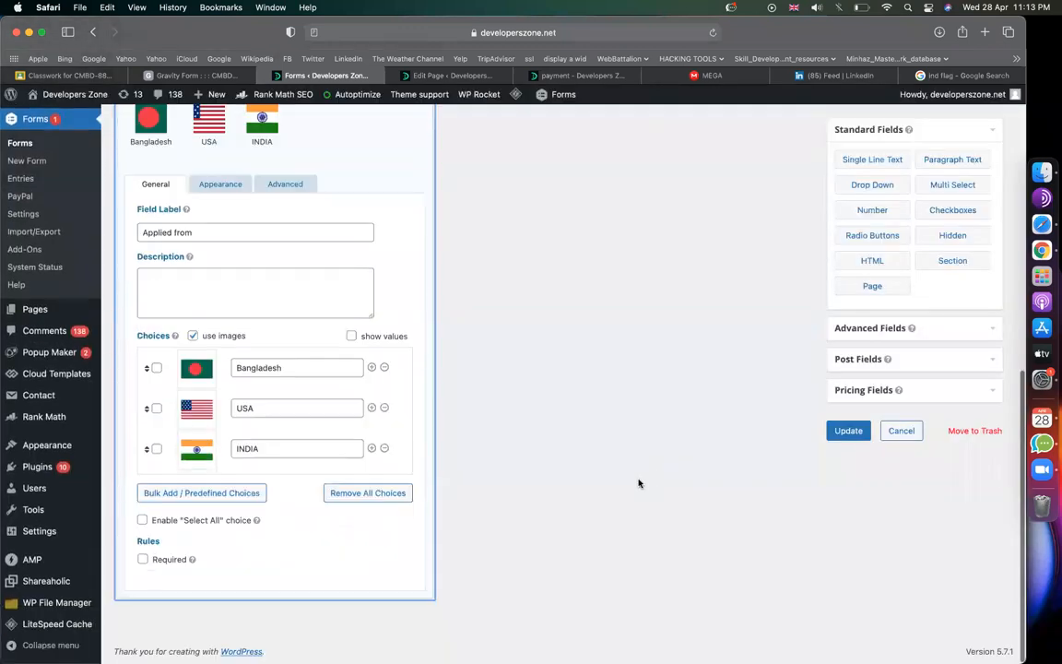
pyautogui.click(143, 559)
pyautogui.click(846, 430)
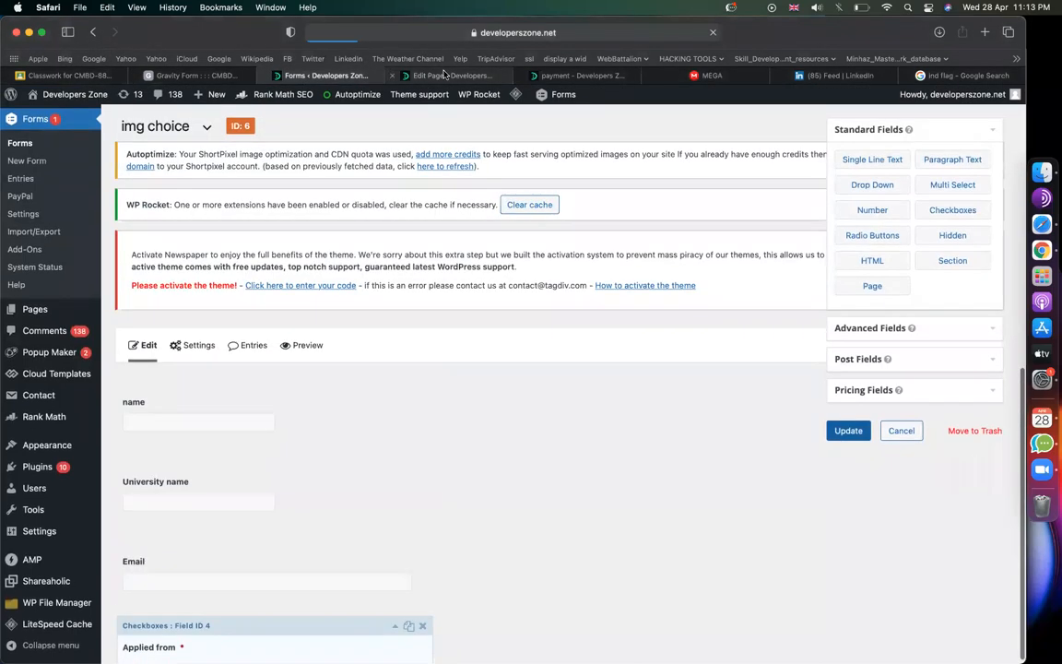
pyautogui.click(452, 74)
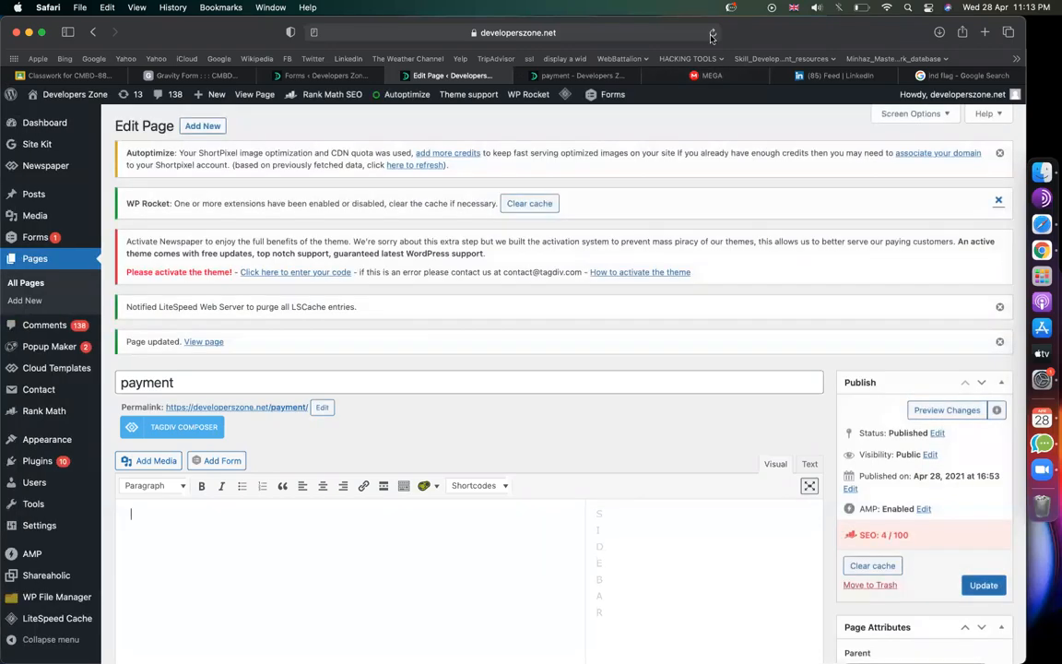
# Step: Reload the payment page editor and delete the old form shortcode from the content
pyautogui.click(713, 33)
pyautogui.click(551, 263)
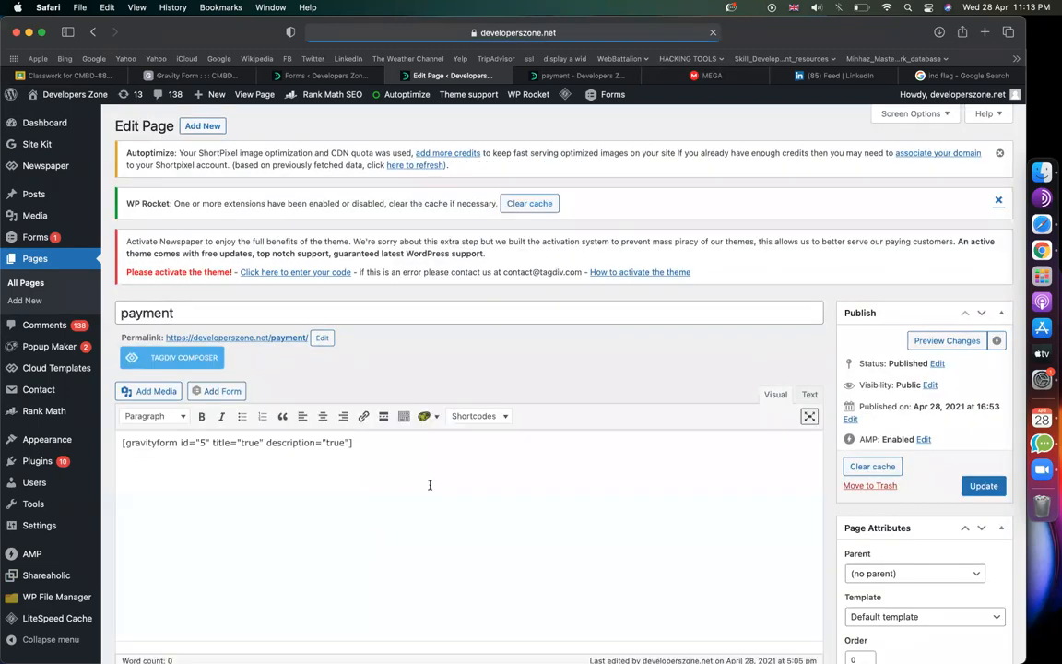
pyautogui.click(455, 467)
pyautogui.press('super+a')
pyautogui.press('BackSpace')
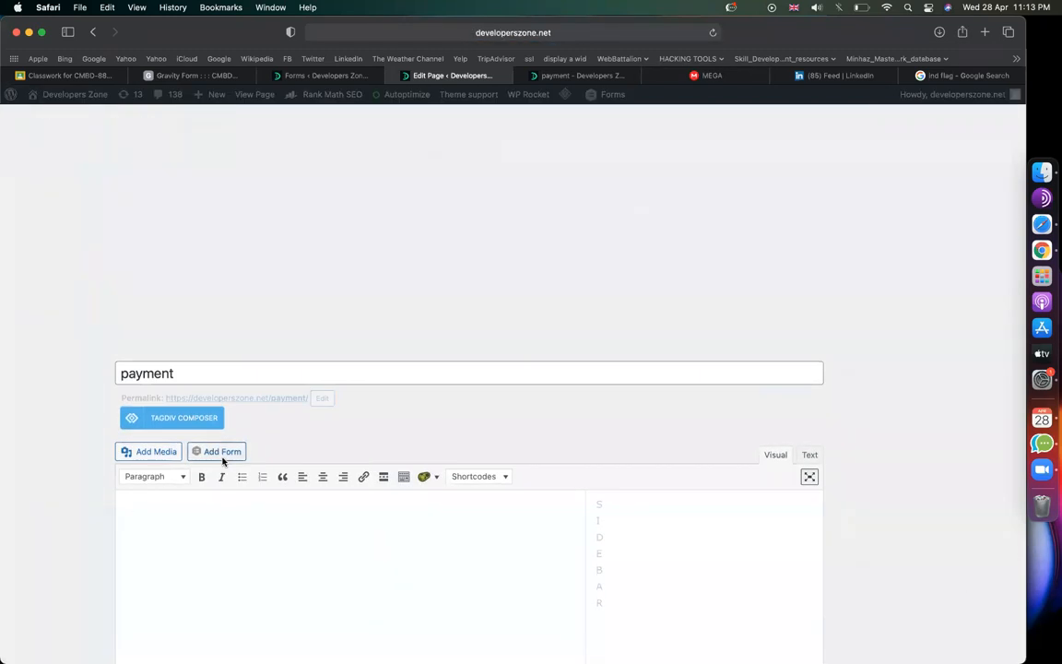
# Step: Insert the img choice form (gravityform id 6) and update the payment page
pyautogui.click(224, 453)
pyautogui.click(362, 219)
pyautogui.click(318, 197)
pyautogui.click(314, 309)
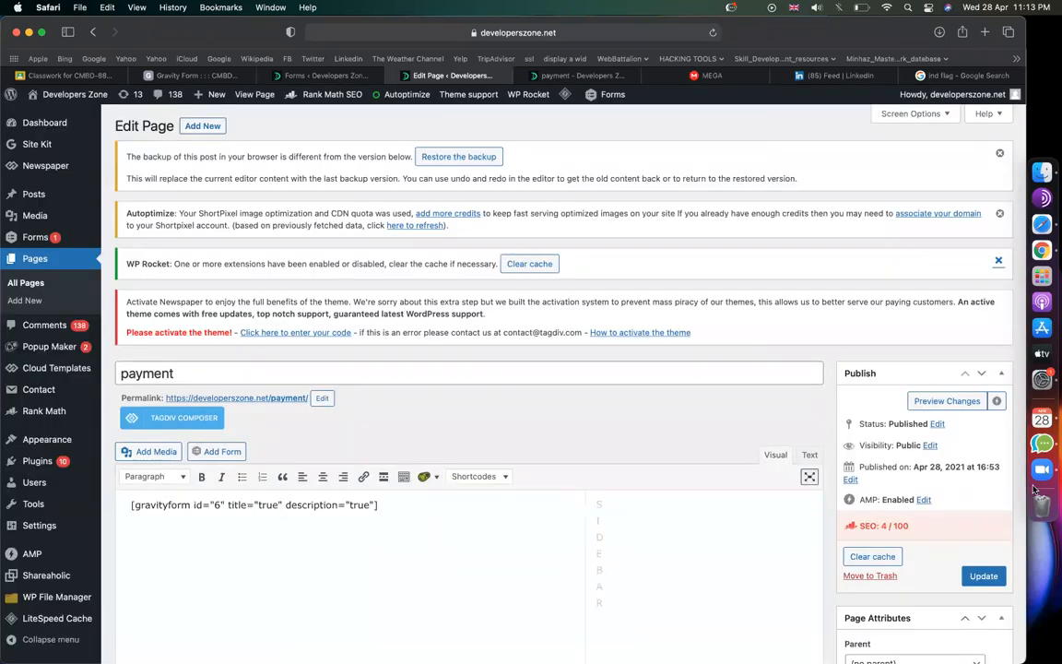
pyautogui.click(981, 577)
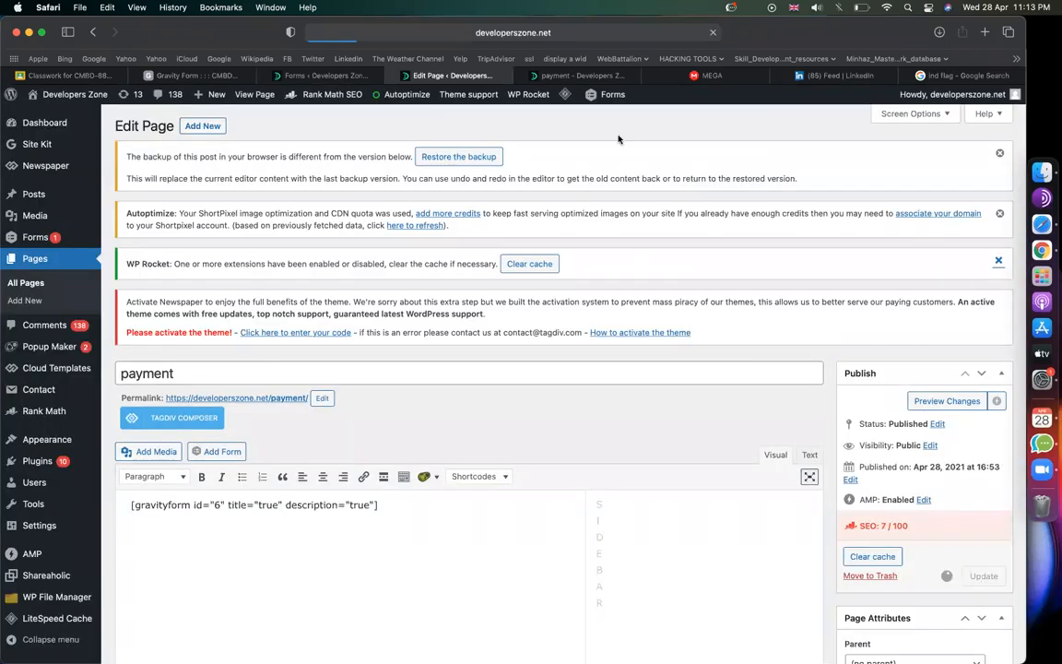
pyautogui.click(577, 75)
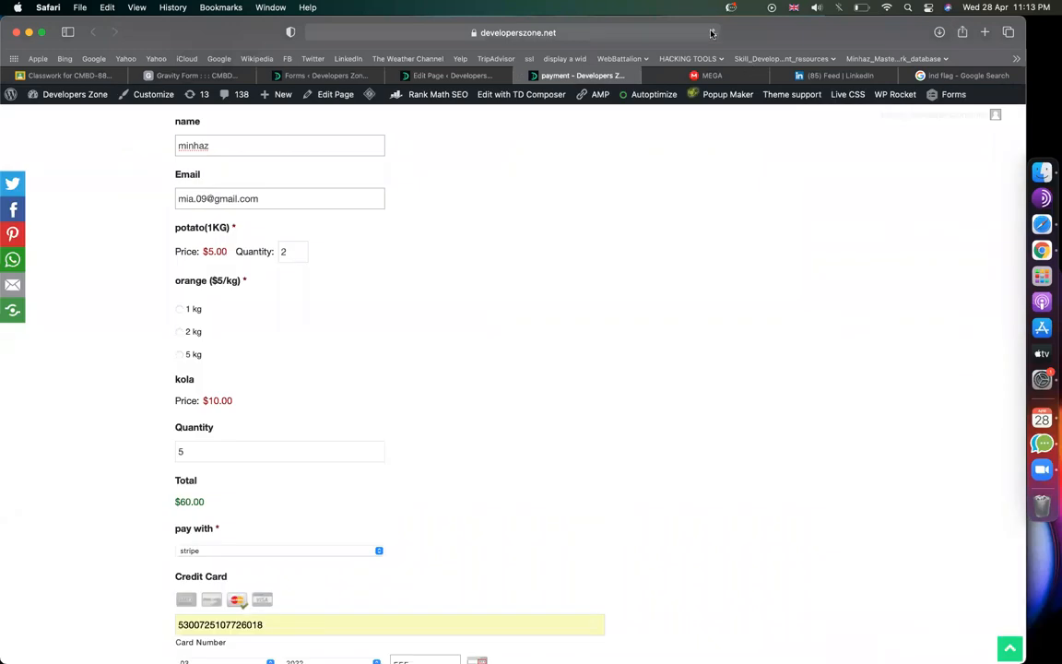
# Step: Reload the live payment page to show the flag-choice form and select the name field
pyautogui.click(711, 33)
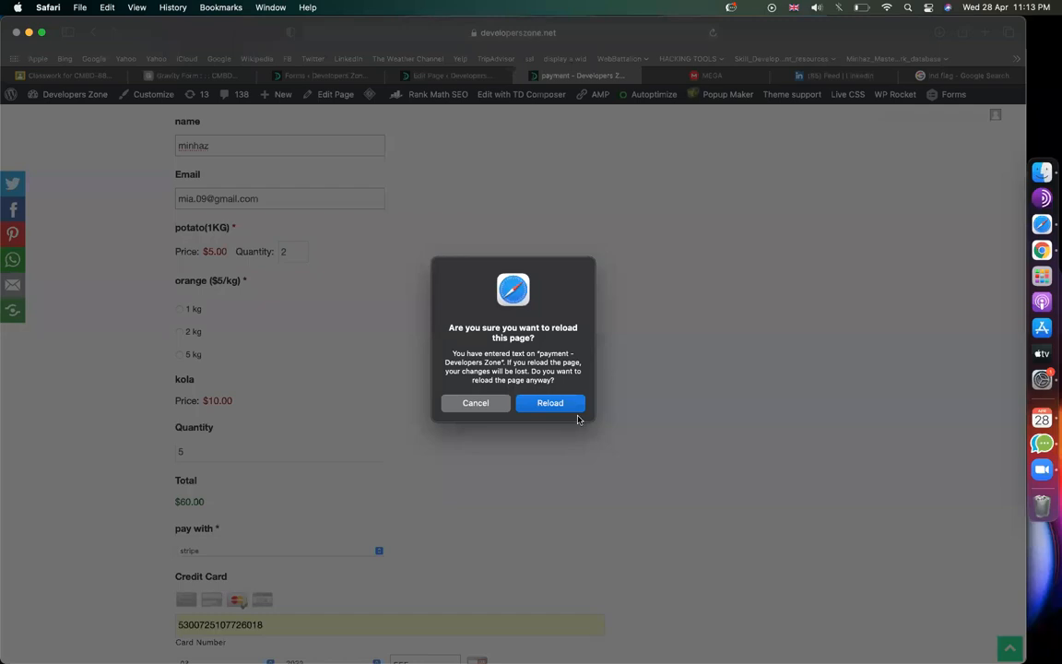
pyautogui.click(553, 403)
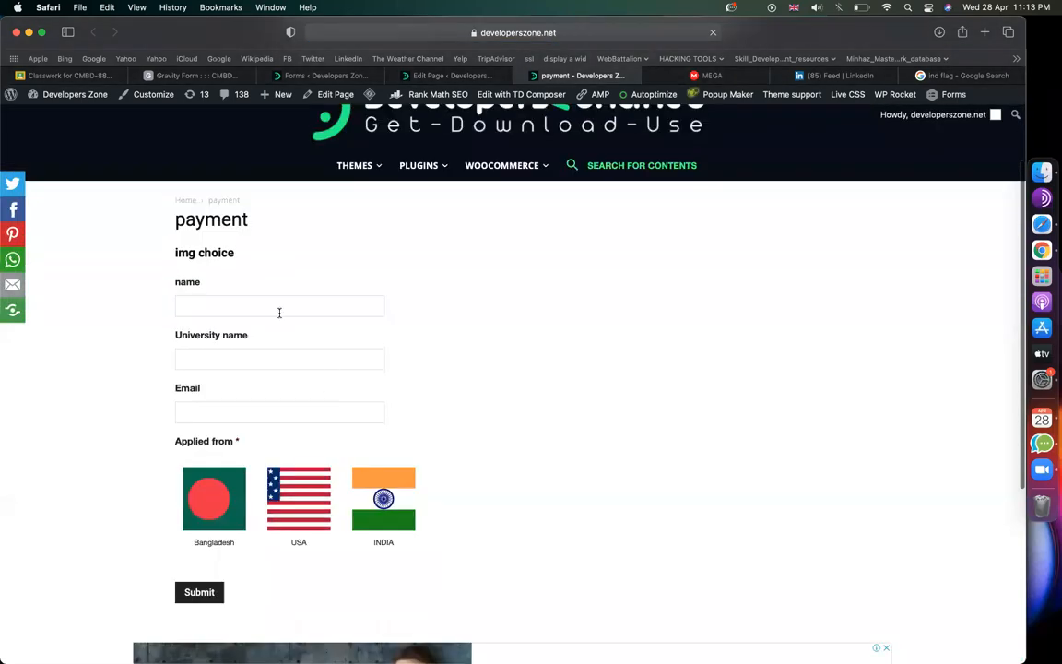
pyautogui.click(279, 313)
# Step: Enter the applicant's name, University name DU, and an email address
pyautogui.write('minhaz')
pyautogui.press('Tab')
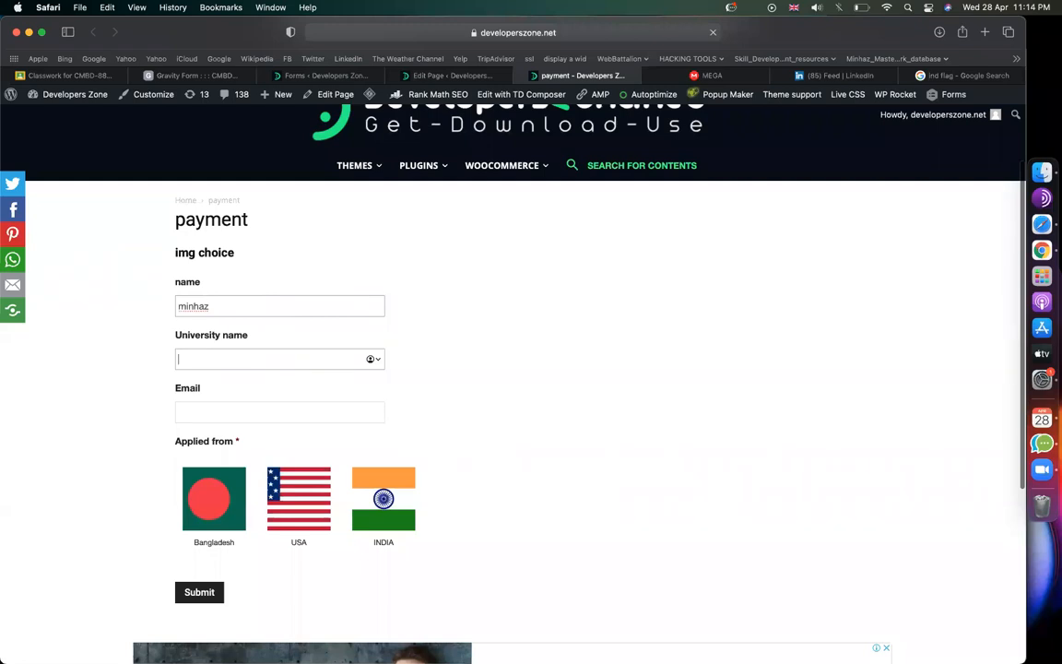
pyautogui.write('DU')
pyautogui.click(316, 417)
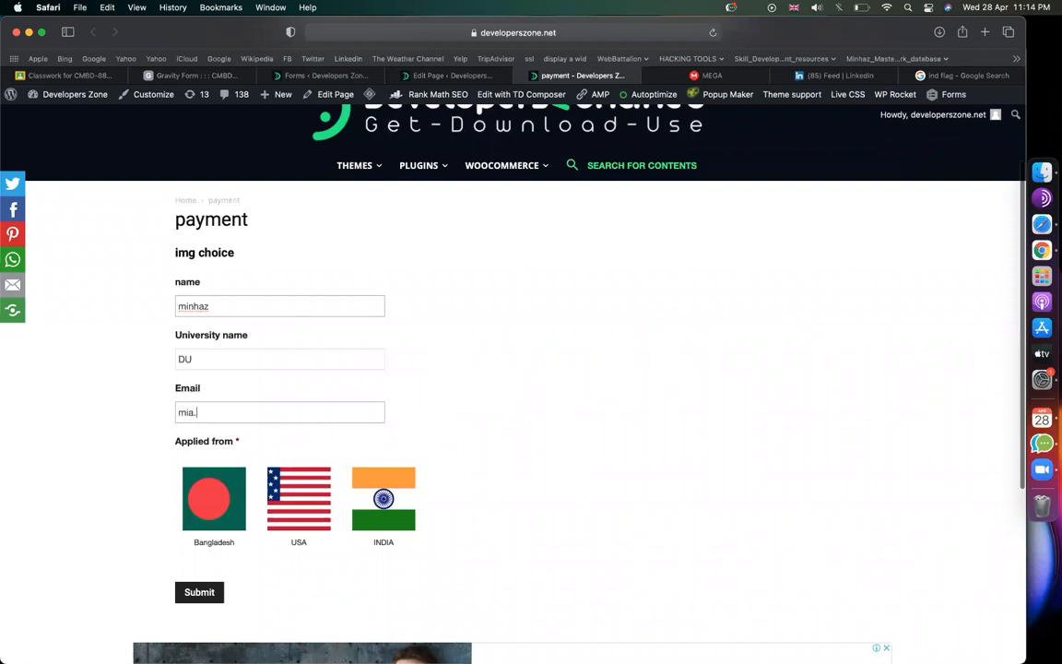
# Step: Try each Applied from flag option, ending with INDIA selected
pyautogui.scroll(-2, 456, 405)
pyautogui.click(199, 380)
pyautogui.click(350, 384)
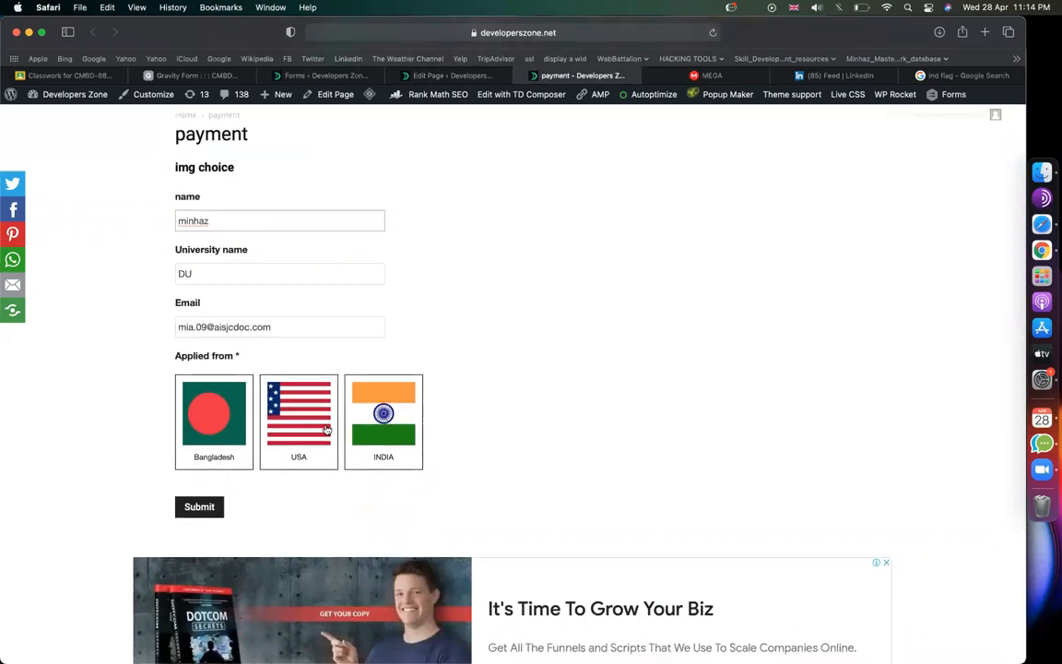
pyautogui.click(298, 454)
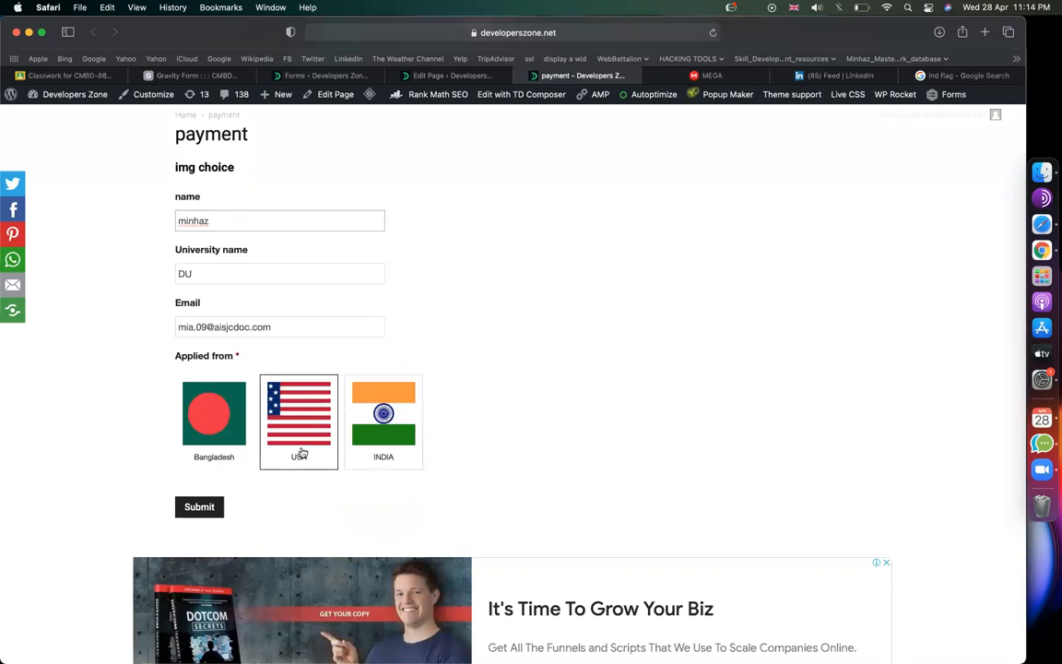
pyautogui.click(211, 423)
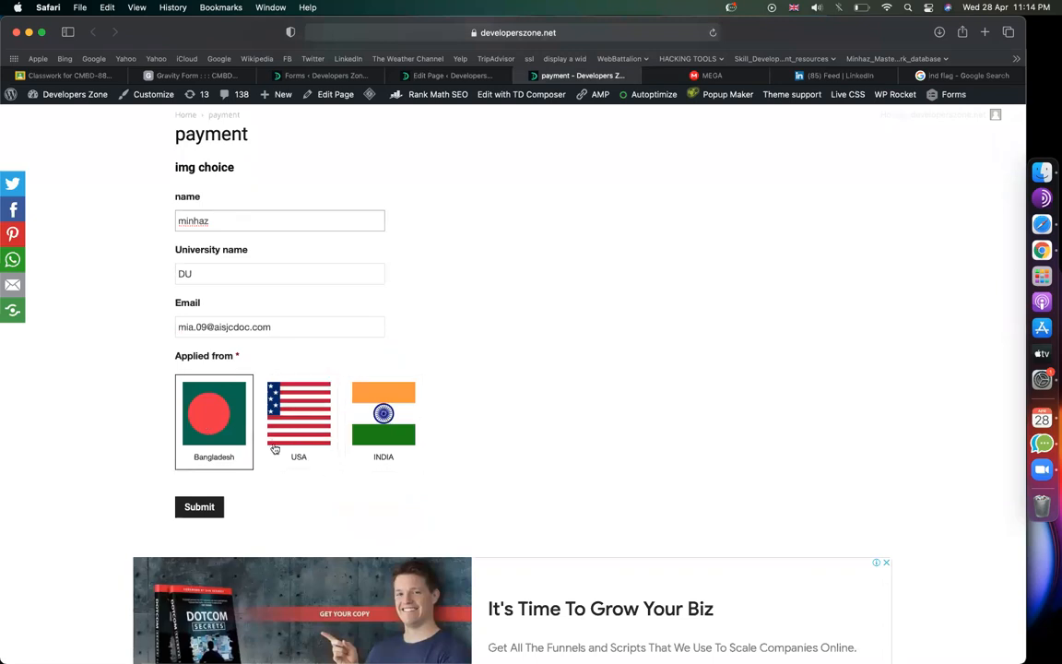
pyautogui.click(281, 406)
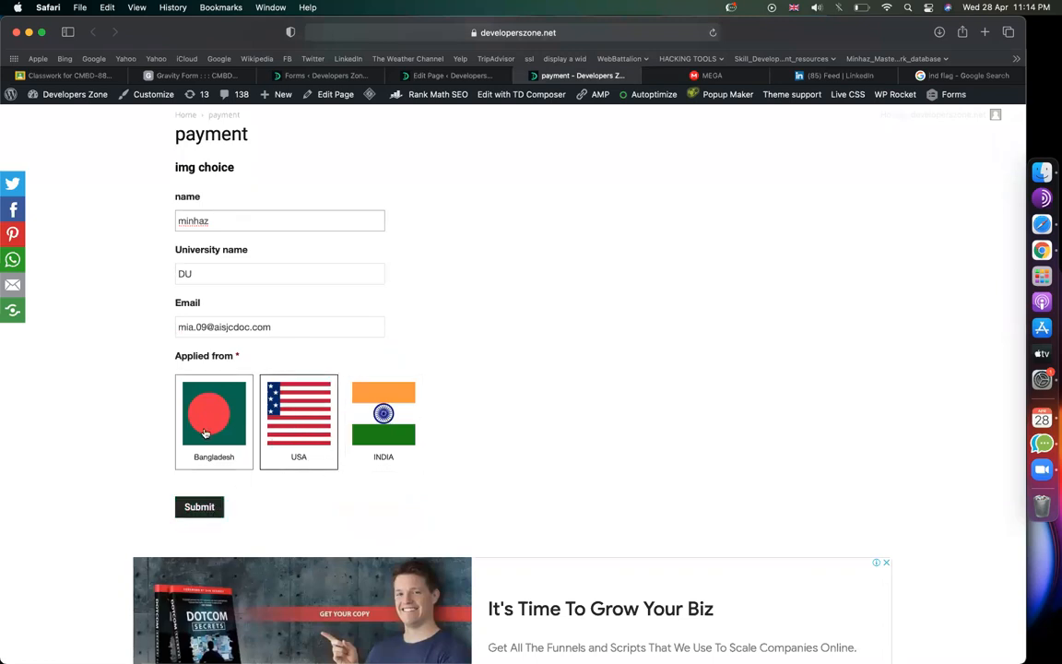
pyautogui.click(383, 414)
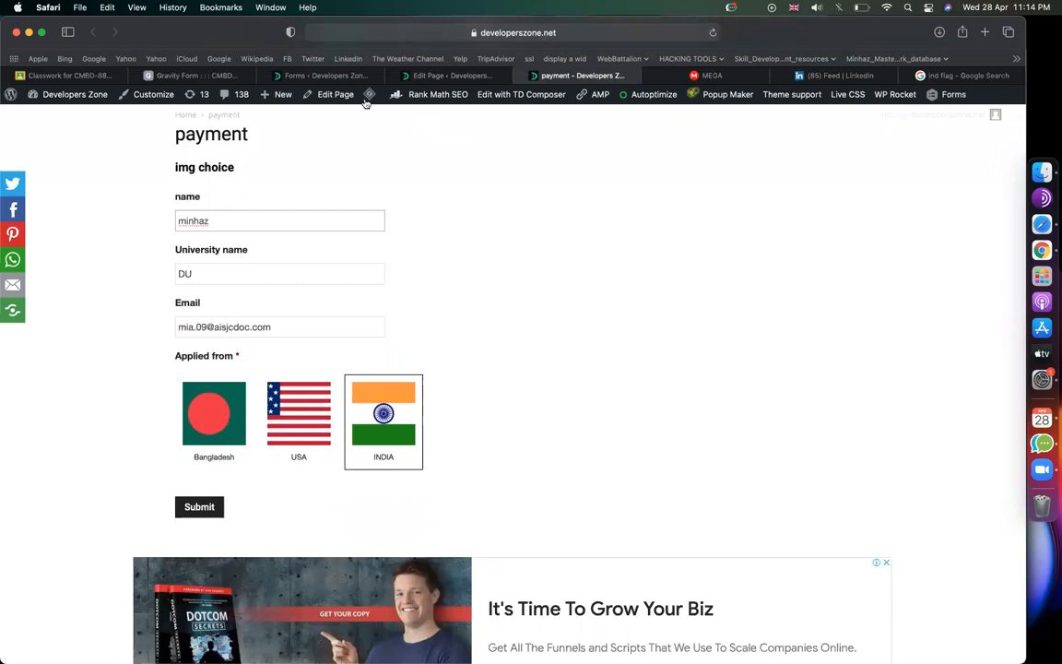
# Step: Drag a Drop Down field from Standard Fields to just below Applied from
pyautogui.click(307, 74)
pyautogui.scroll(-5, 403, 442)
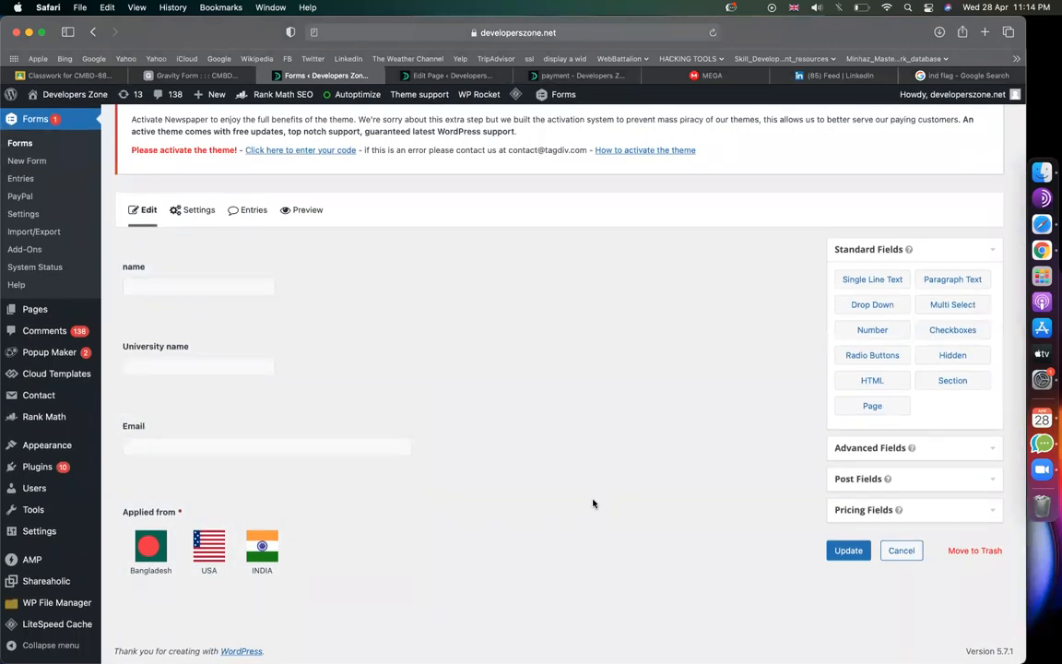
pyautogui.moveTo(881, 312); pyautogui.dragTo(209, 605)
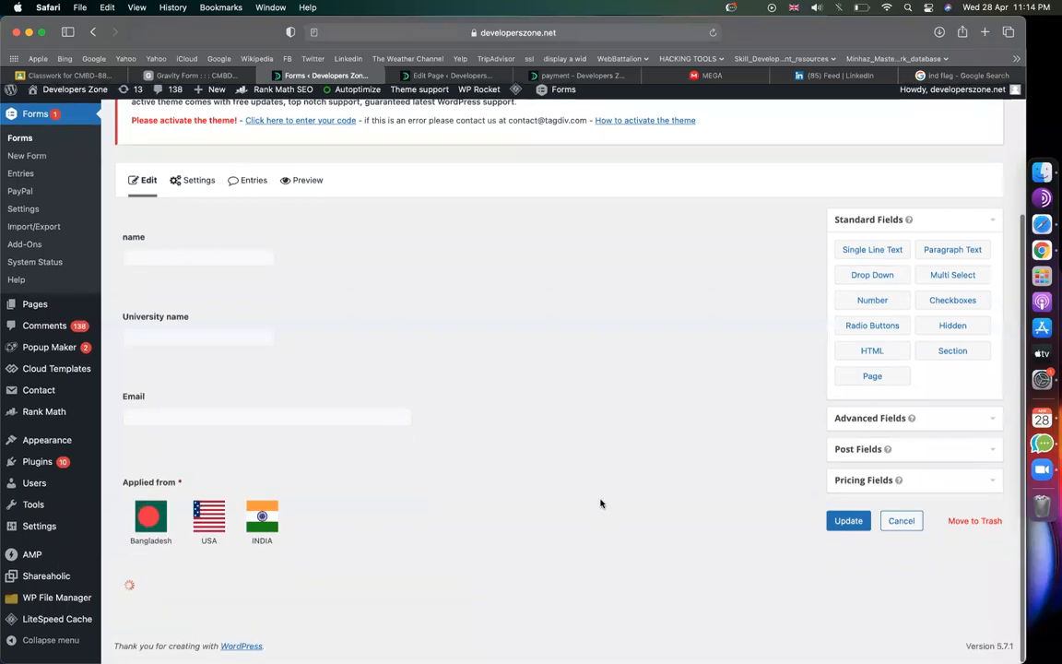
pyautogui.click(1001, 74)
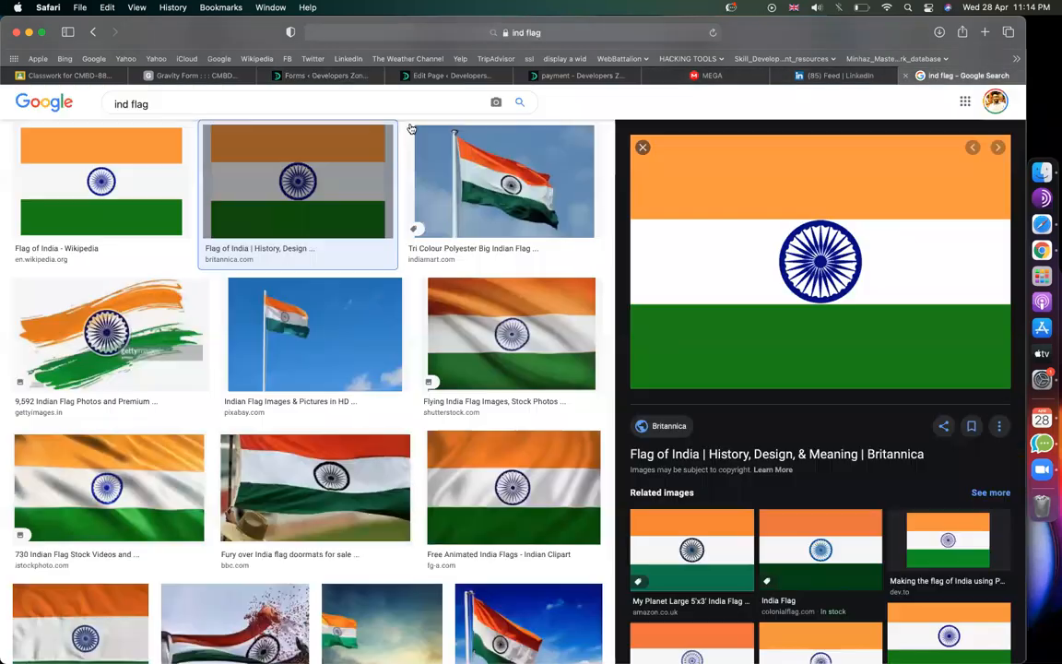
# Step: Search Google for 'bd city list' and open Wikipedia's List of cities and towns in Bangladesh
pyautogui.click(344, 103)
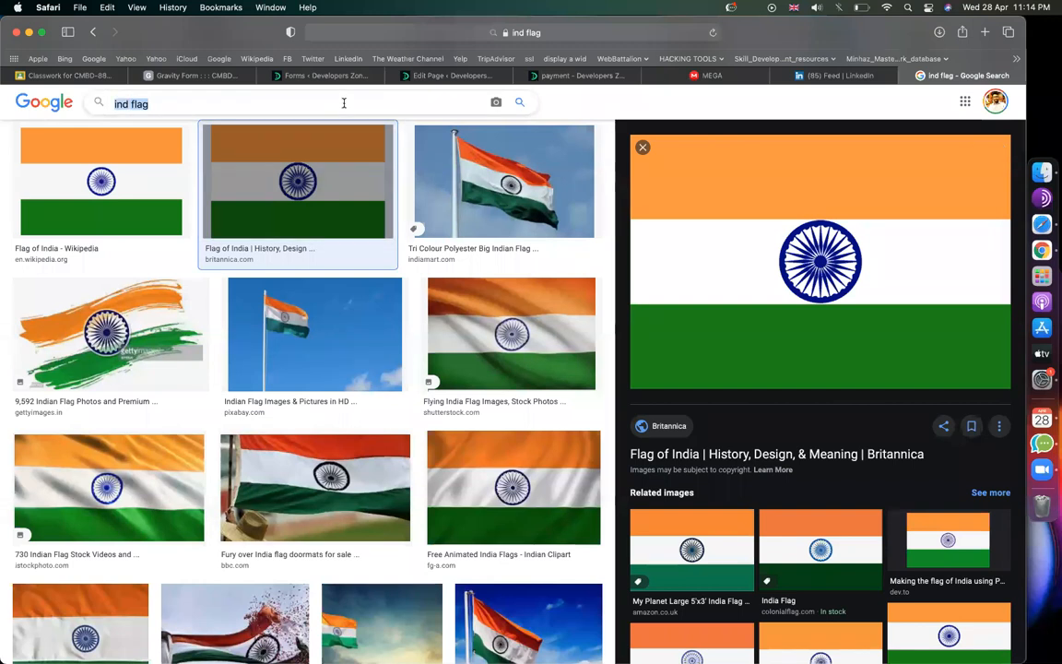
pyautogui.write('bd city ')
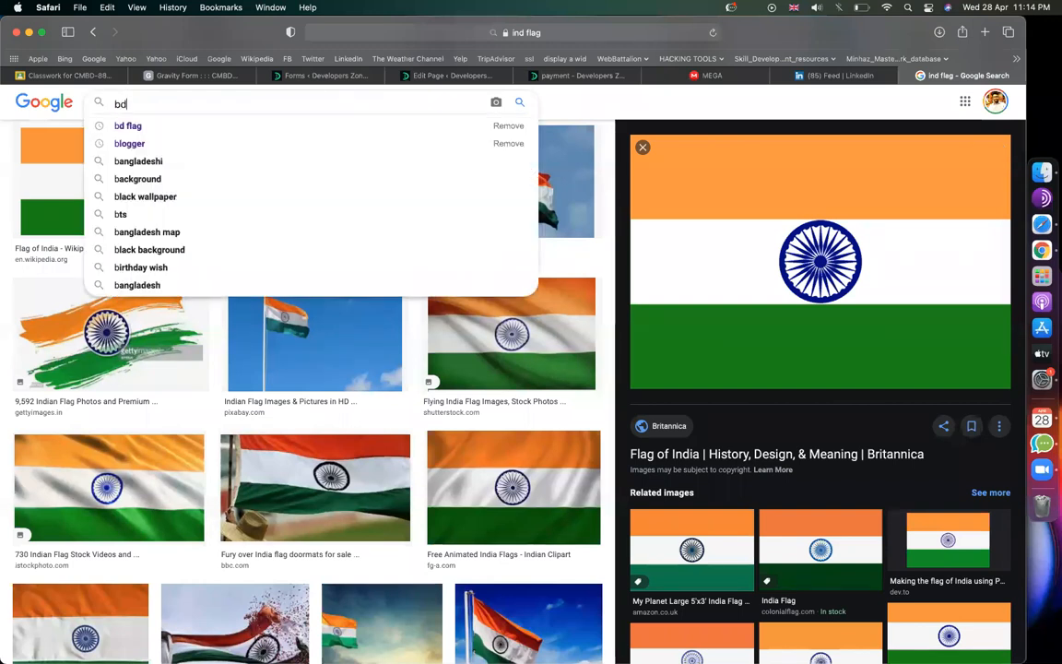
pyautogui.write('list')
pyautogui.press('Return')
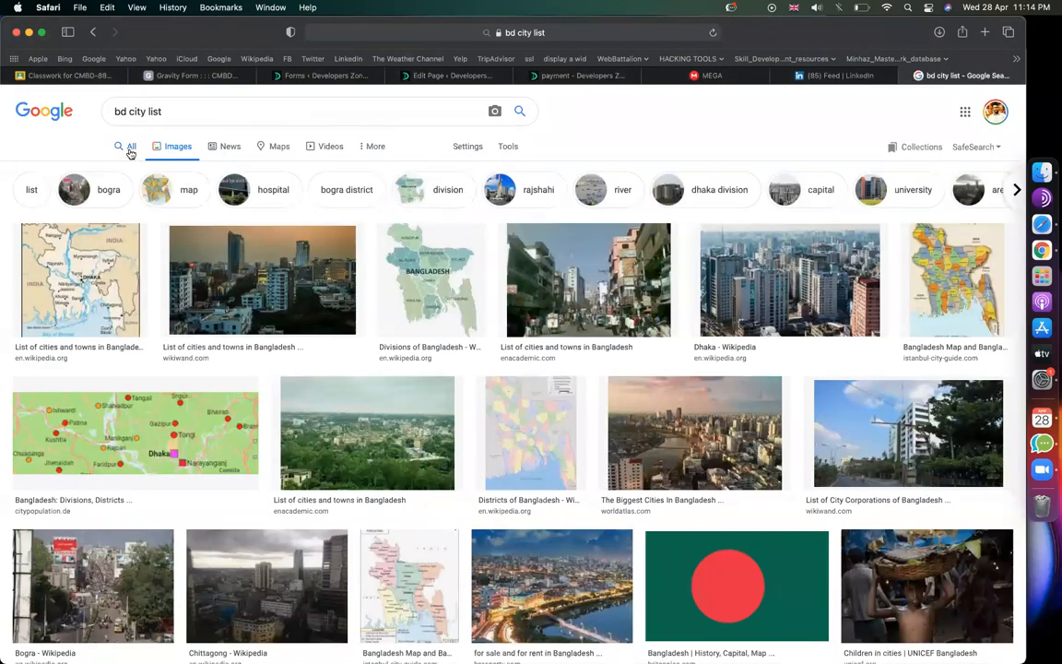
pyautogui.click(129, 148)
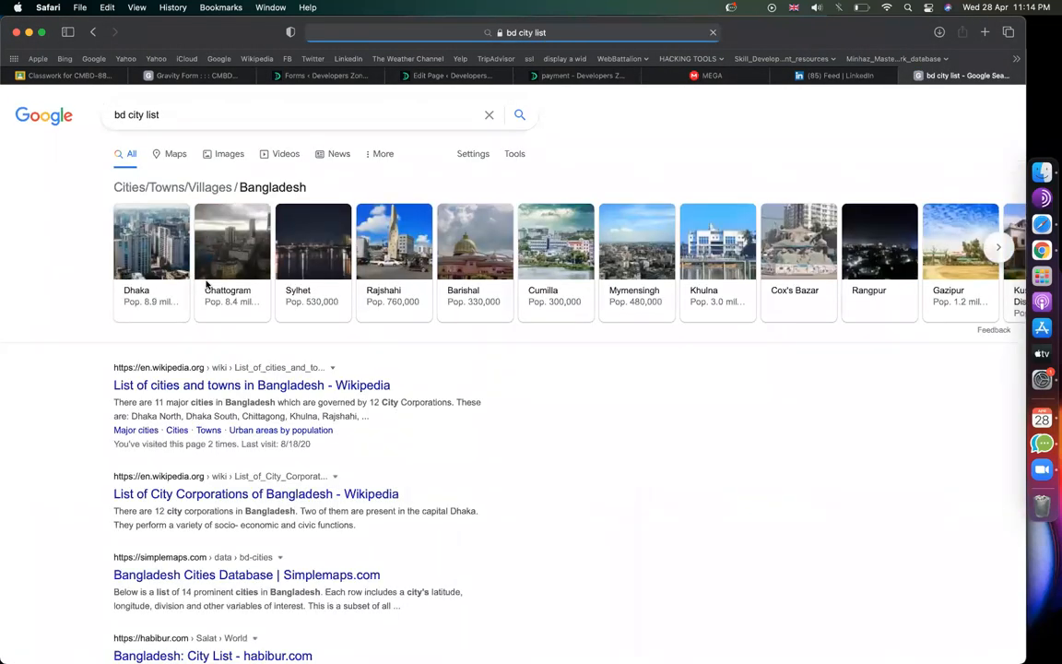
pyautogui.click(220, 386)
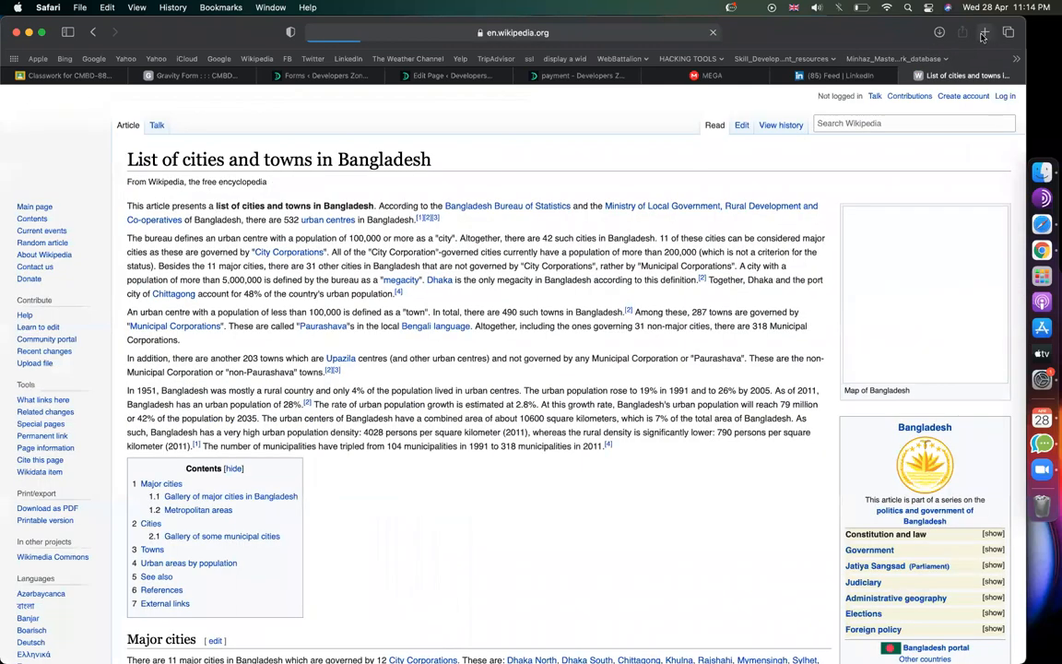
# Step: Open a new browser tab and head to Google Drive
pyautogui.click(985, 33)
pyautogui.write('d')
pyautogui.press('Return')
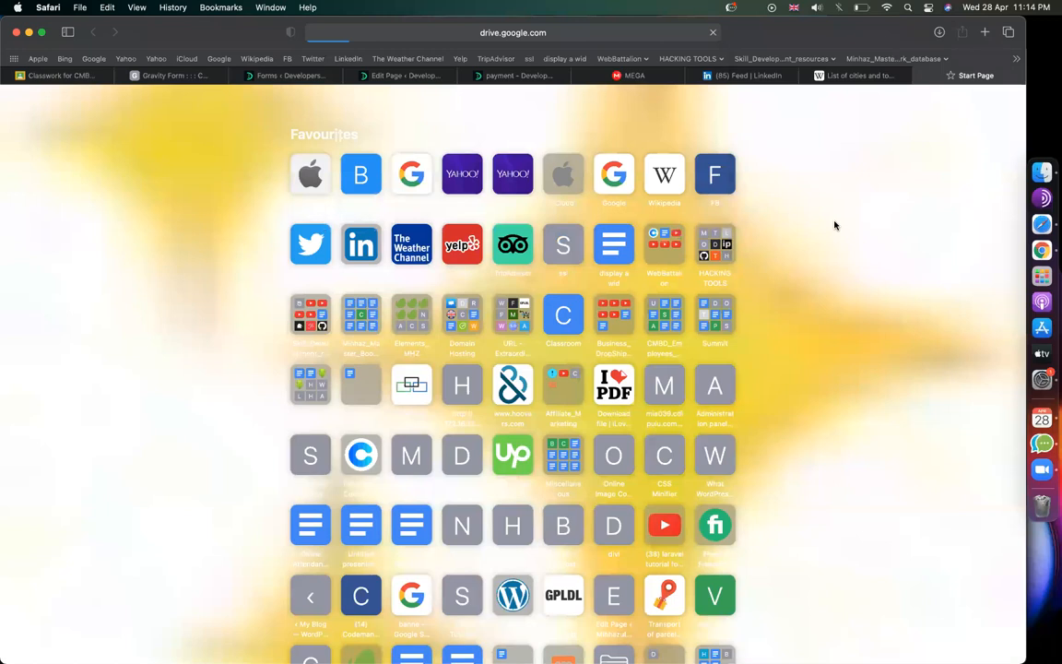
# Step: Select the Major cities table in the Wikipedia Bangladesh cities article
pyautogui.click(853, 75)
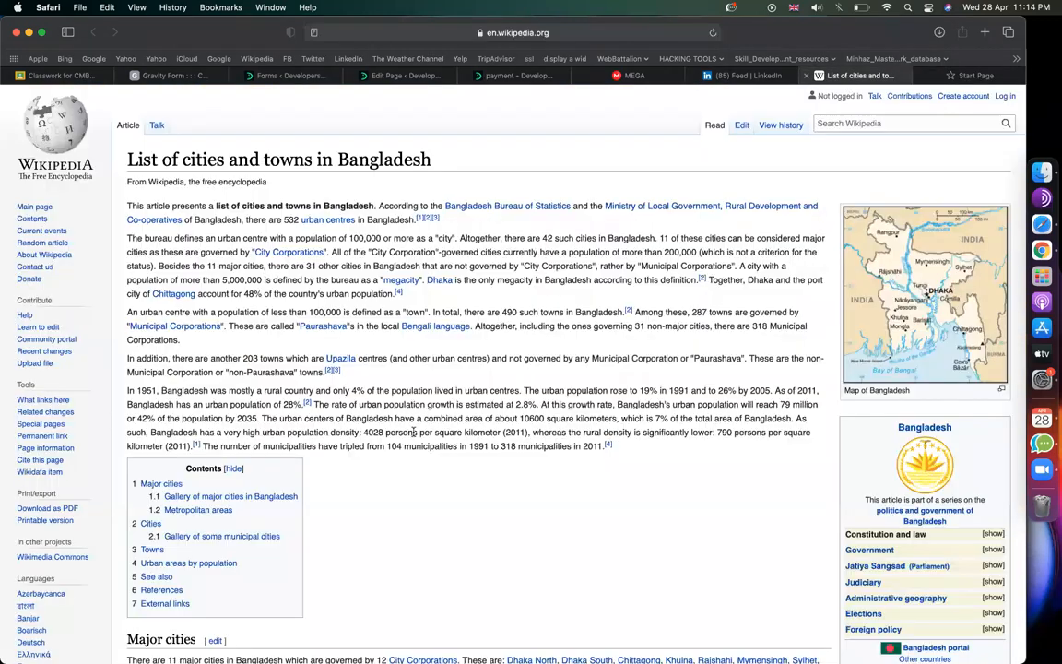
pyautogui.scroll(-10, 413, 433)
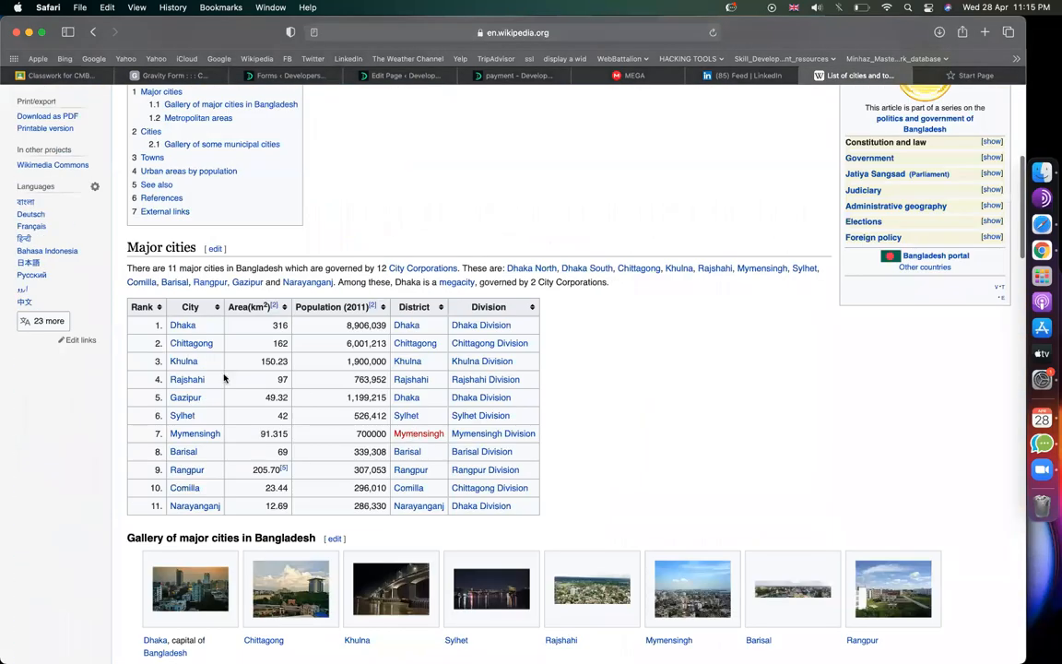
pyautogui.scroll(-3, 223, 378)
pyautogui.moveTo(225, 368); pyautogui.dragTo(129, 192)
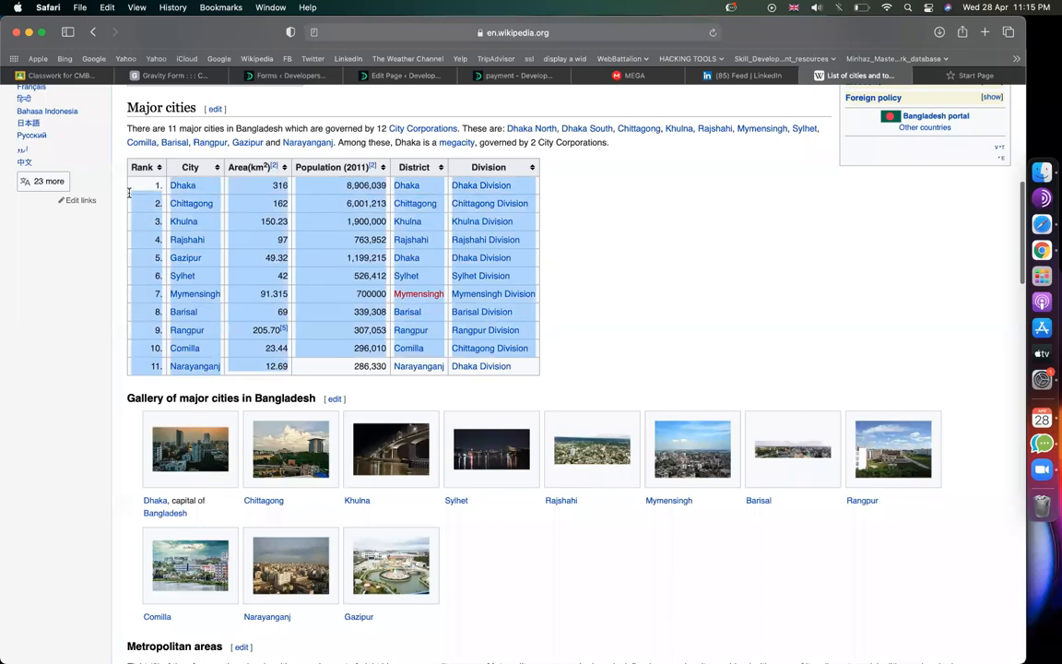
# Step: Paste the cities table at E5 of a new Google Sheet, then copy the names Chittagong–Narayanganj
pyautogui.click(952, 77)
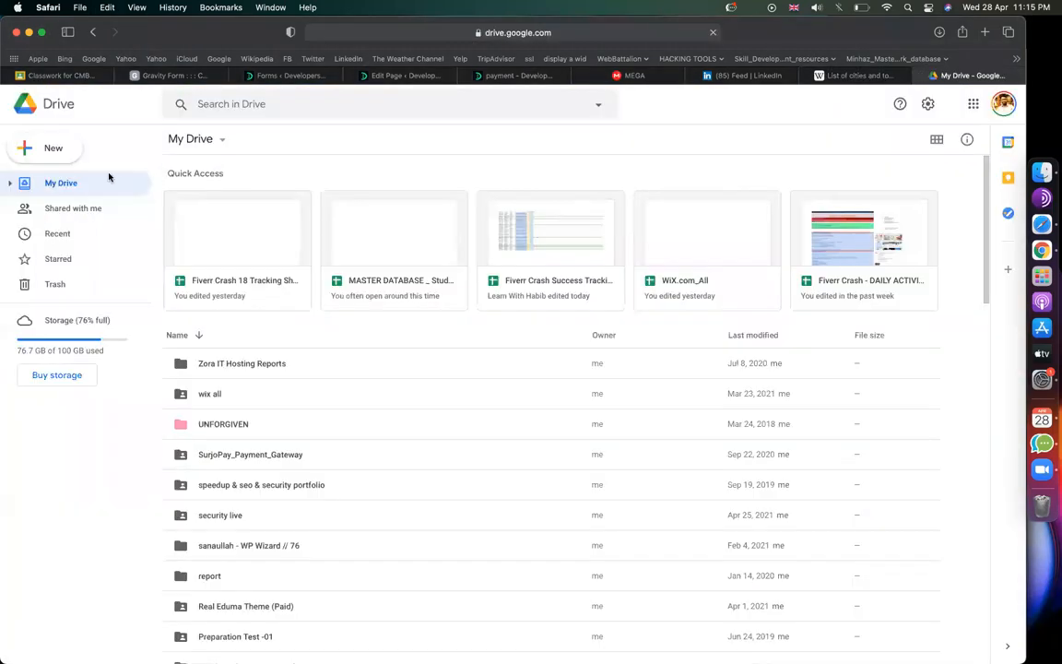
pyautogui.click(54, 148)
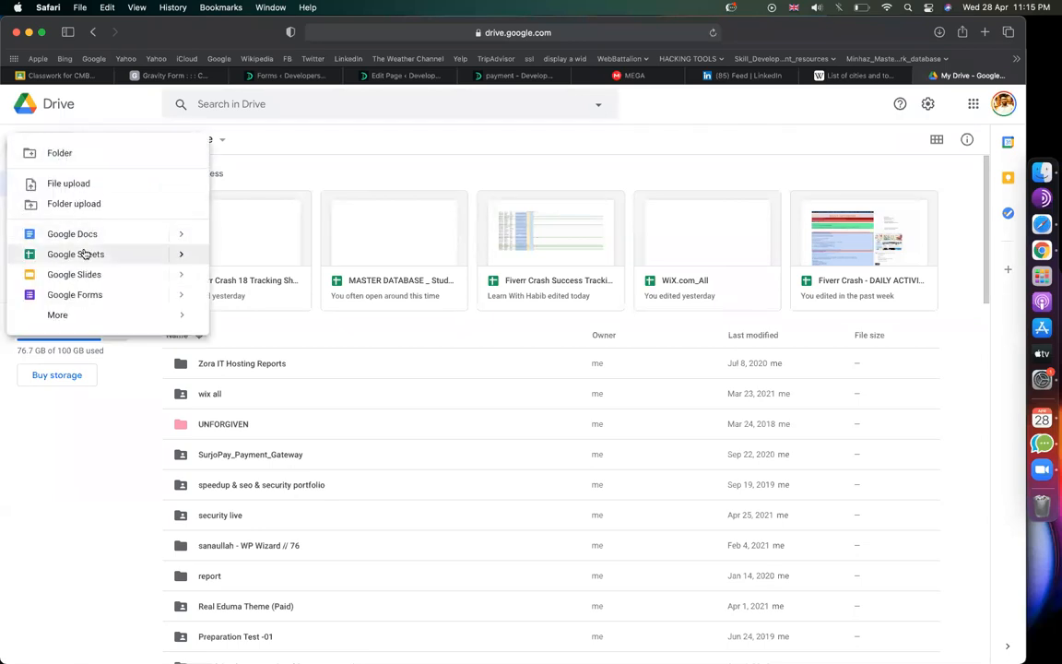
pyautogui.click(85, 252)
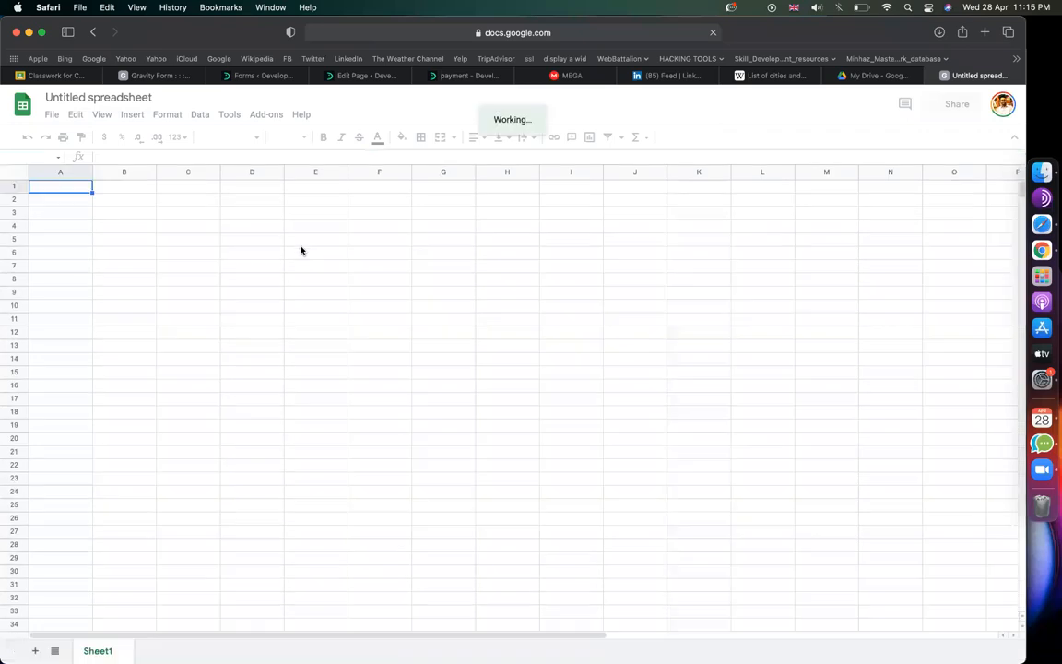
pyautogui.click(303, 242)
pyautogui.write('Dhaka\t316\t8,906,039\tDhaka\tDhaka Division 2\tChittagong\t162\t6,001,213\tChittagong\tChittagong Division 3\tKhulna\t150.23\t1,900,000\tKhulna\tKhulna Division 4\tRajshahi\t97\t763,952\tRajshahi\tRajshahi Division 5\tGazipur\t49.32\t1,199,215\tDhaka\tDhaka Division 6\tSylhet\t42\t526,412\tSylhet\tSylhet Division 7\tMymensingh\t91.315\t700000\tMymensingh\tMymensingh Division 8\tBarisal\t69\t339,308\tBarisal\tBarisal Division 9\tRangpur\t205.70[5]\t307,053\tRangpur\tRangpur Division 10\tComilla\t23.44\t296,010\tComilla\tChittagong Division 11\tNarayanganj\t12.69')
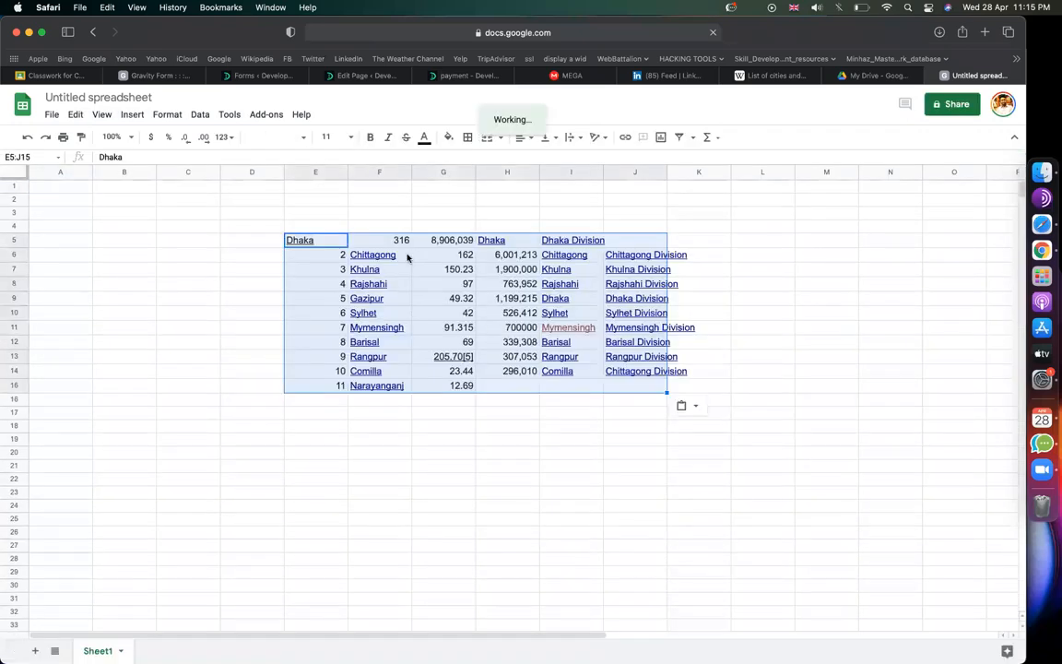
pyautogui.moveTo(403, 256); pyautogui.dragTo(402, 387)
pyautogui.press('super+c')
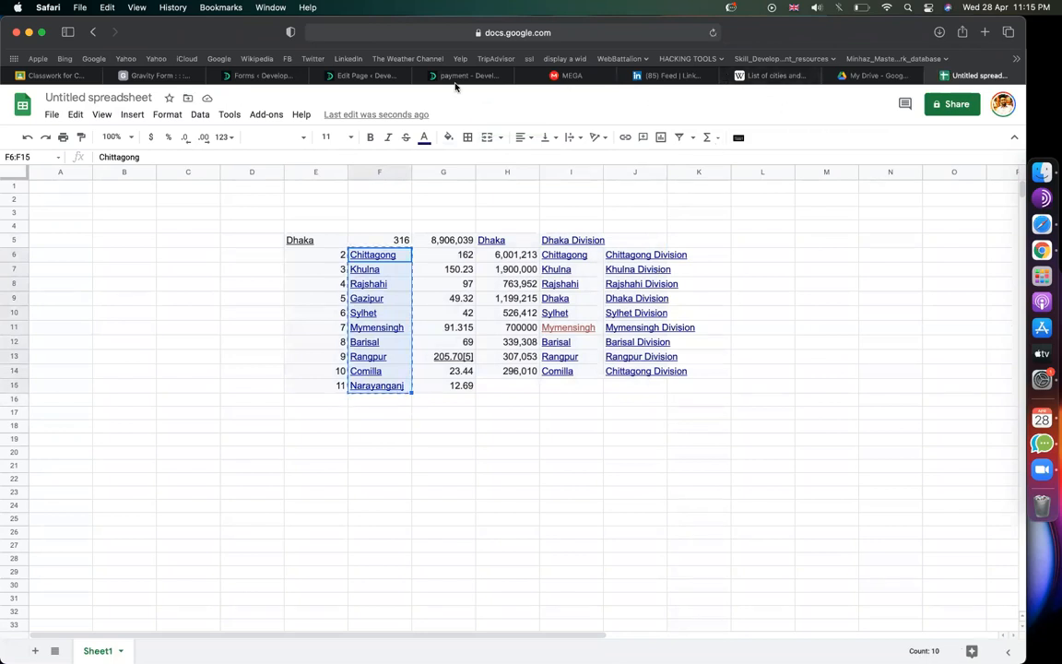
# Step: Open the settings of the untitled drop-down field in the Gravity Forms editor
pyautogui.click(340, 77)
pyautogui.click(275, 78)
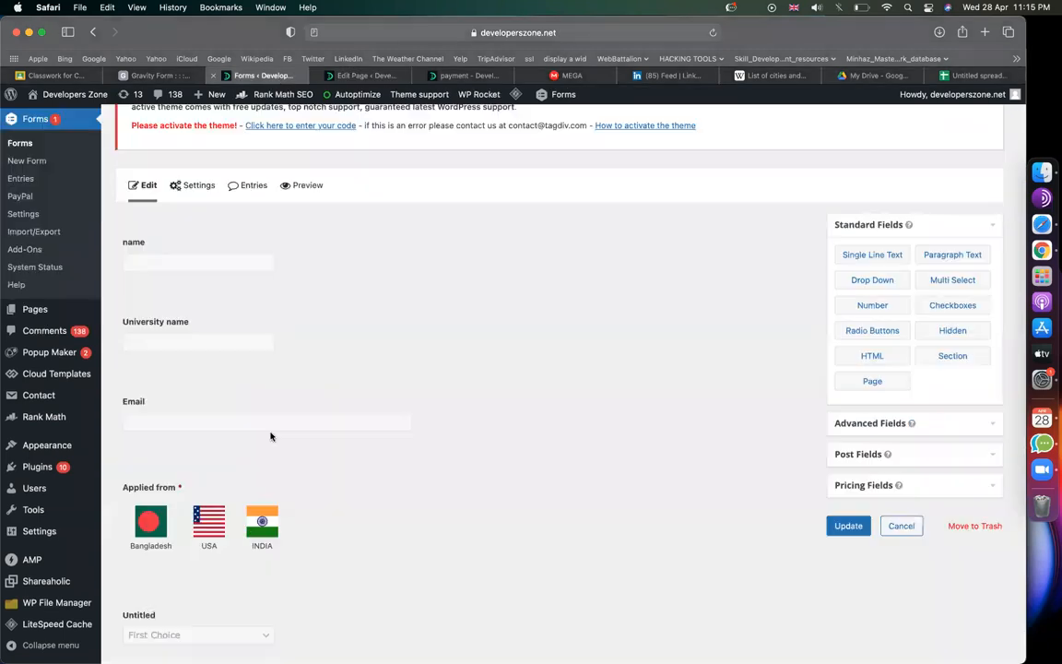
pyautogui.scroll(-2, 273, 433)
pyautogui.click(230, 579)
pyautogui.scroll(-5, 210, 365)
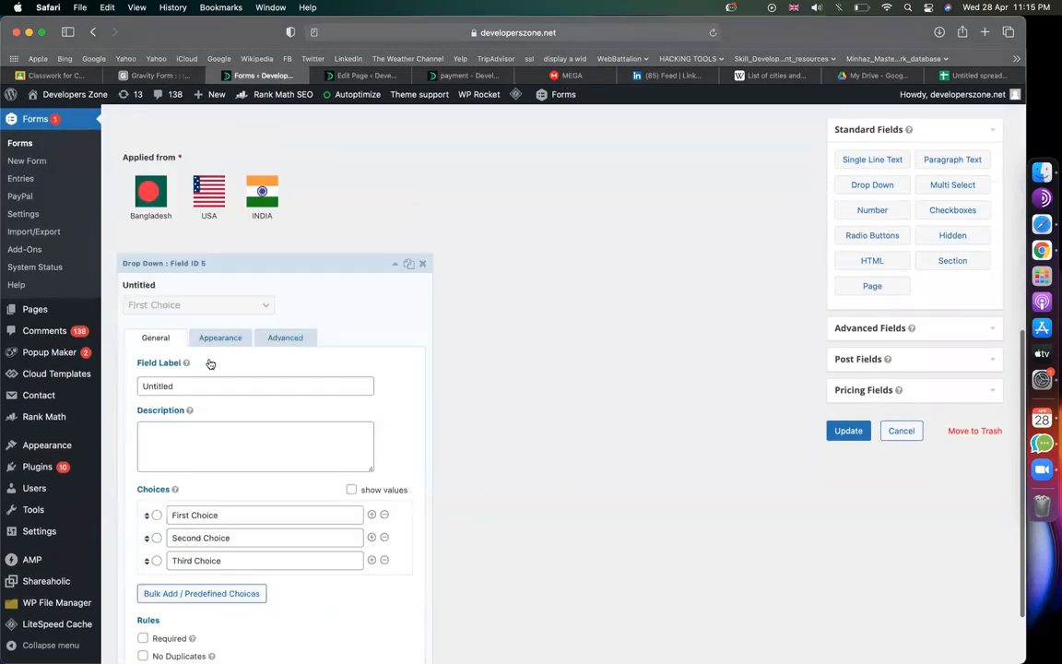
pyautogui.scroll(-2, 282, 484)
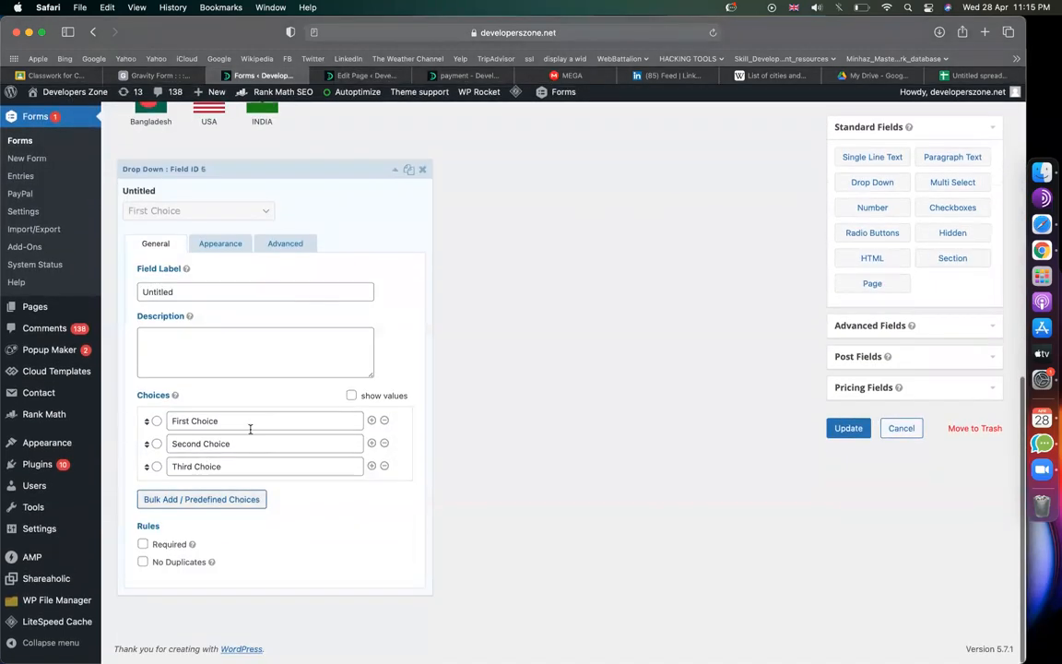
# Step: Paste the ten city names, Chittagong through Narayanganj, into the Bulk Add choices box
pyautogui.click(195, 506)
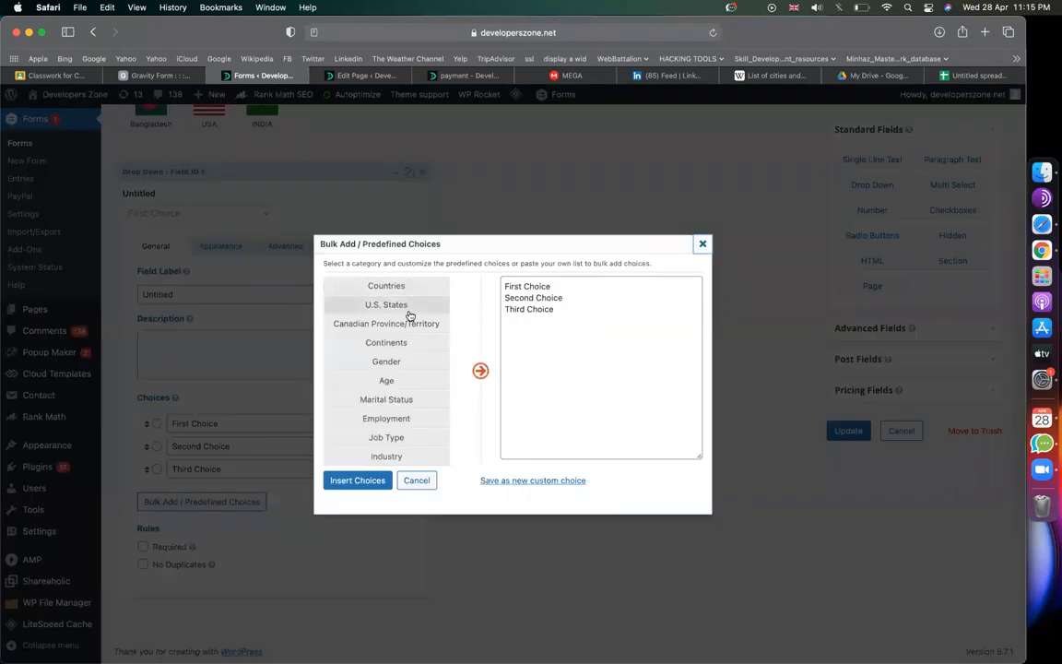
pyautogui.scroll(-5, 401, 336)
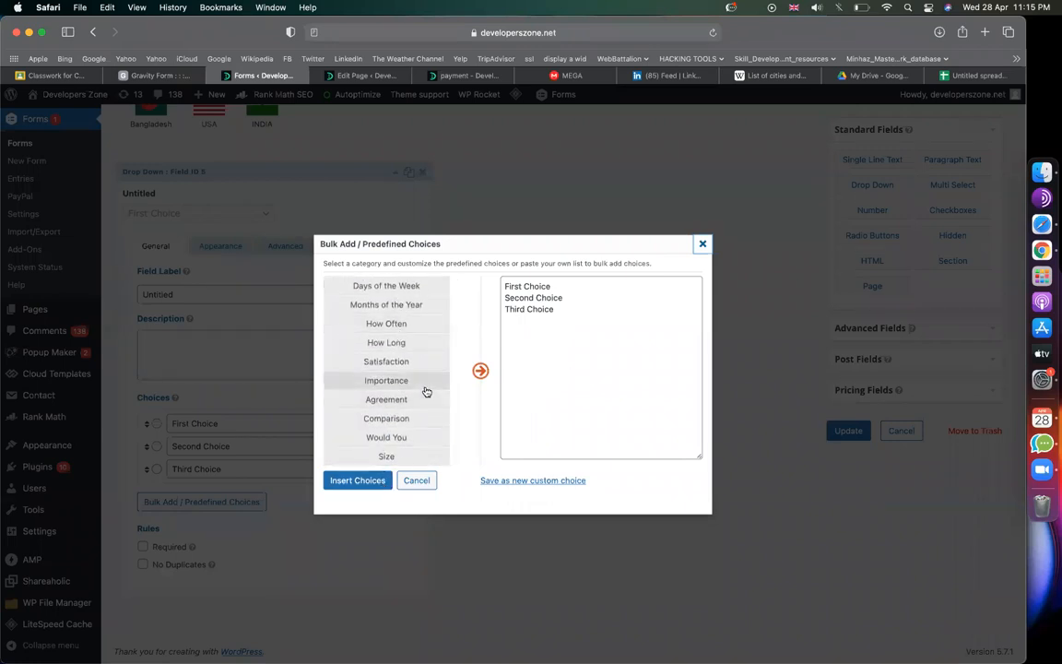
pyautogui.click(402, 325)
pyautogui.press('super+a')
pyautogui.press('super+v')
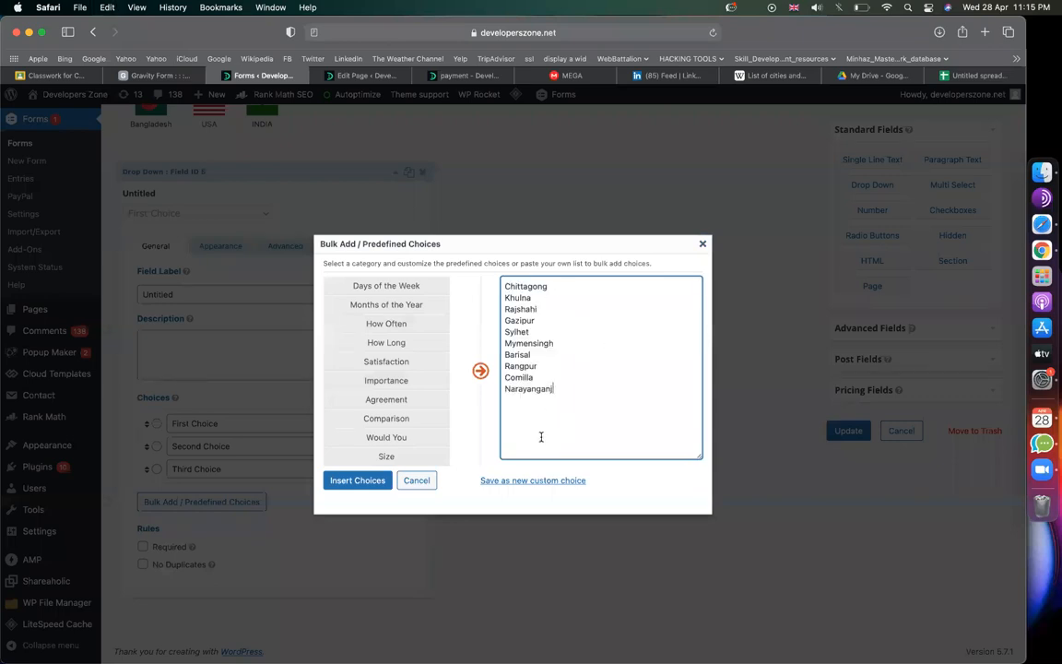
# Step: Insert the pasted Bangladesh city names as the drop-down's choices
pyautogui.click(356, 480)
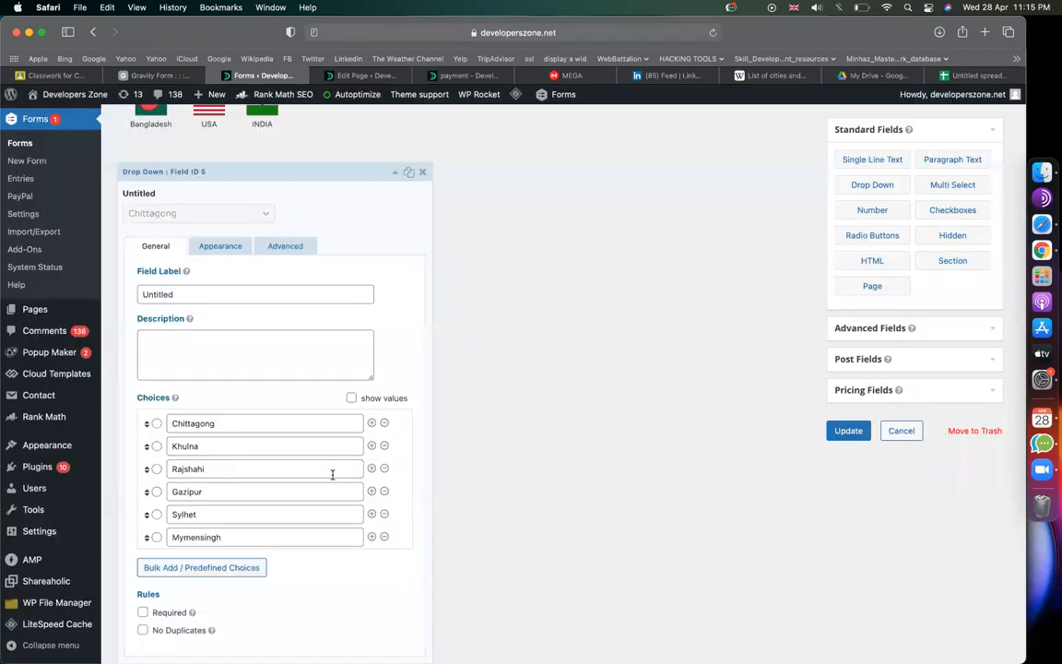
pyautogui.scroll(-2, 239, 439)
pyautogui.scroll(1, 240, 440)
pyautogui.scroll(-3, 240, 440)
pyautogui.scroll(3, 240, 439)
pyautogui.scroll(-2, 565, 356)
pyautogui.scroll(1, 273, 308)
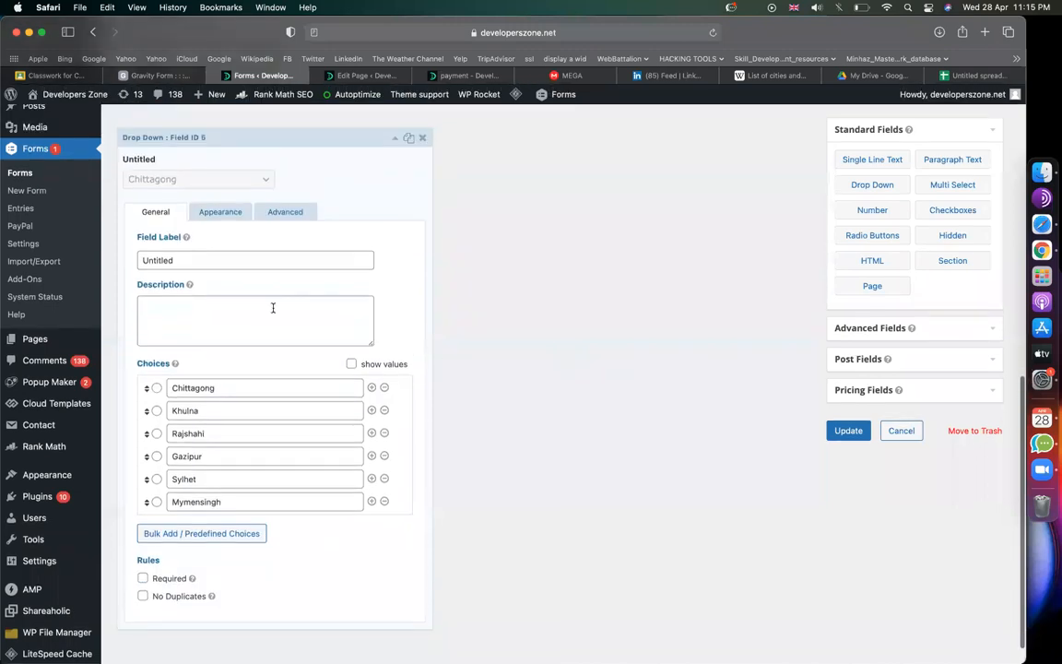
# Step: Rename the drop-down field's label from Untitled to Choose City
pyautogui.doubleClick(232, 266)
pyautogui.write('Choose City')
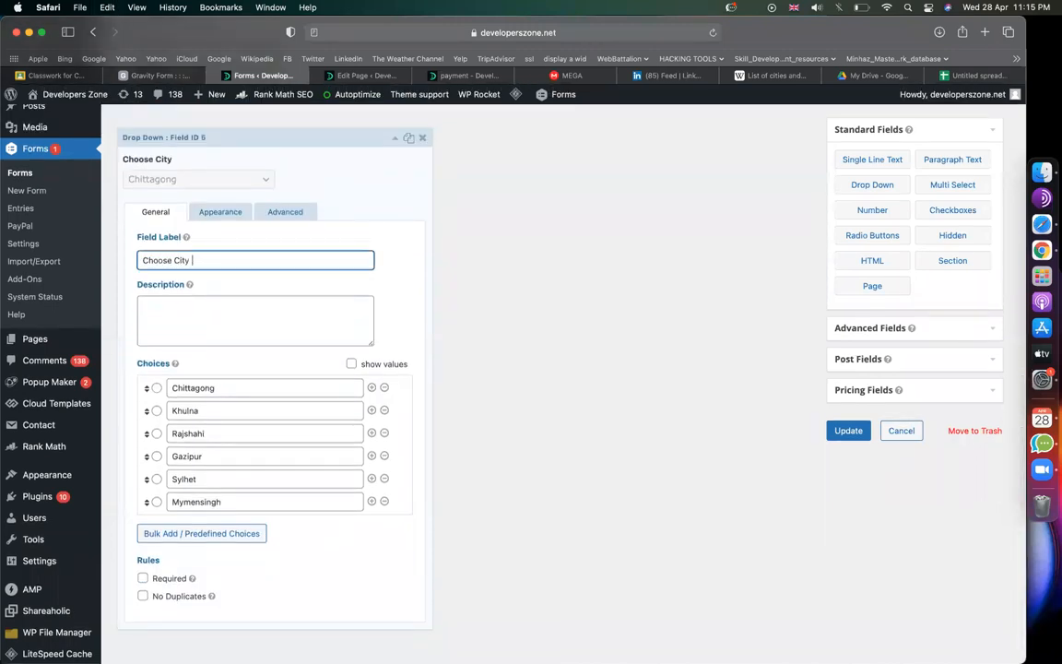
pyautogui.scroll(4, 310, 288)
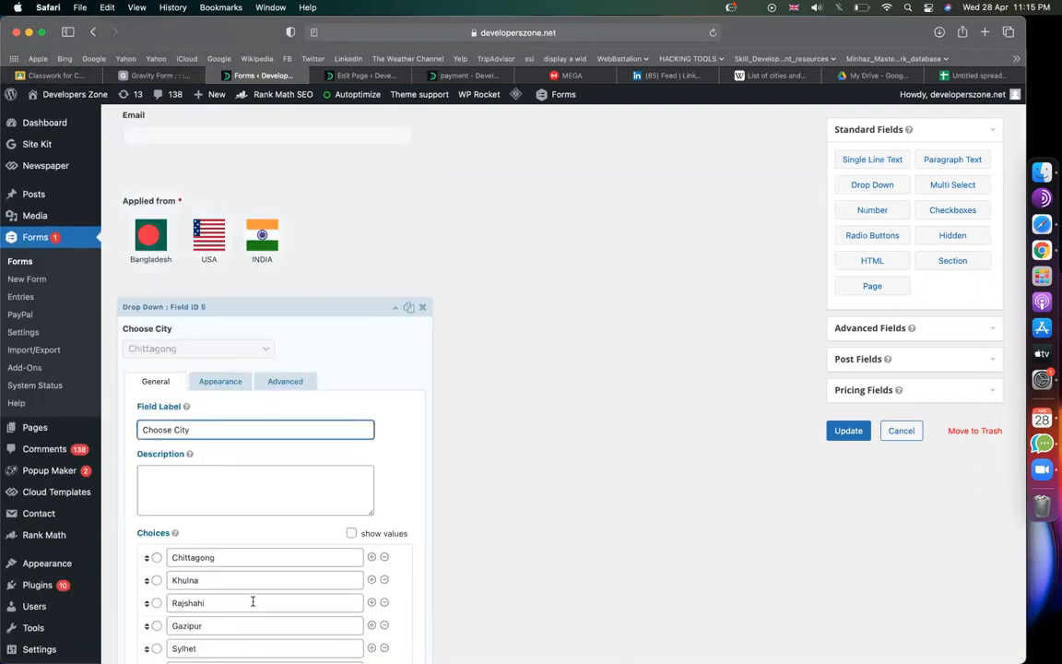
pyautogui.scroll(-5, 340, 463)
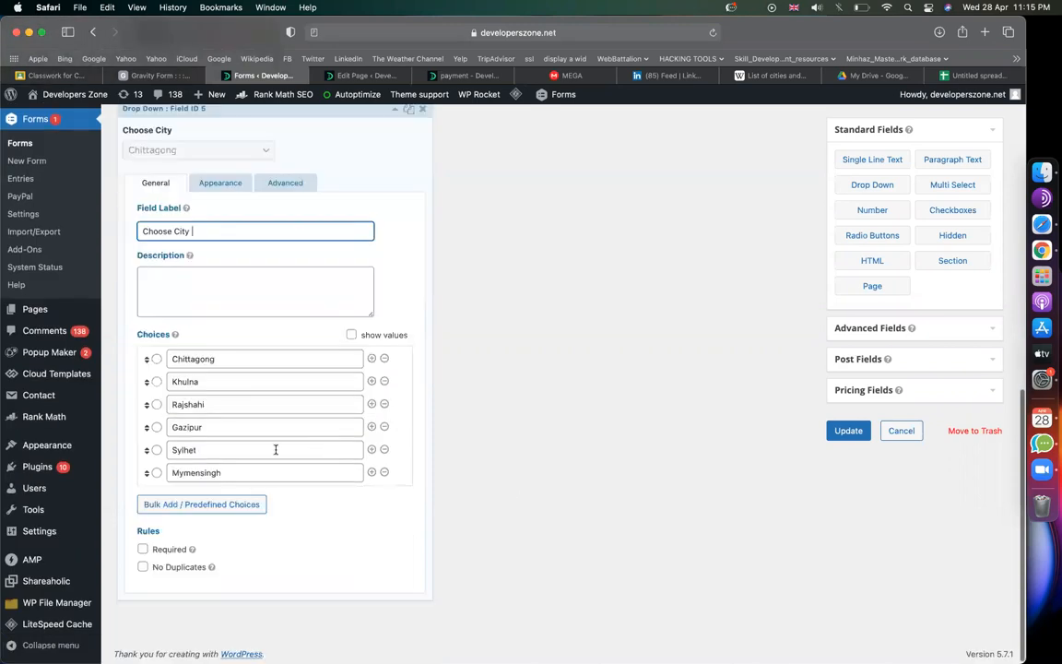
pyautogui.scroll(3, 272, 398)
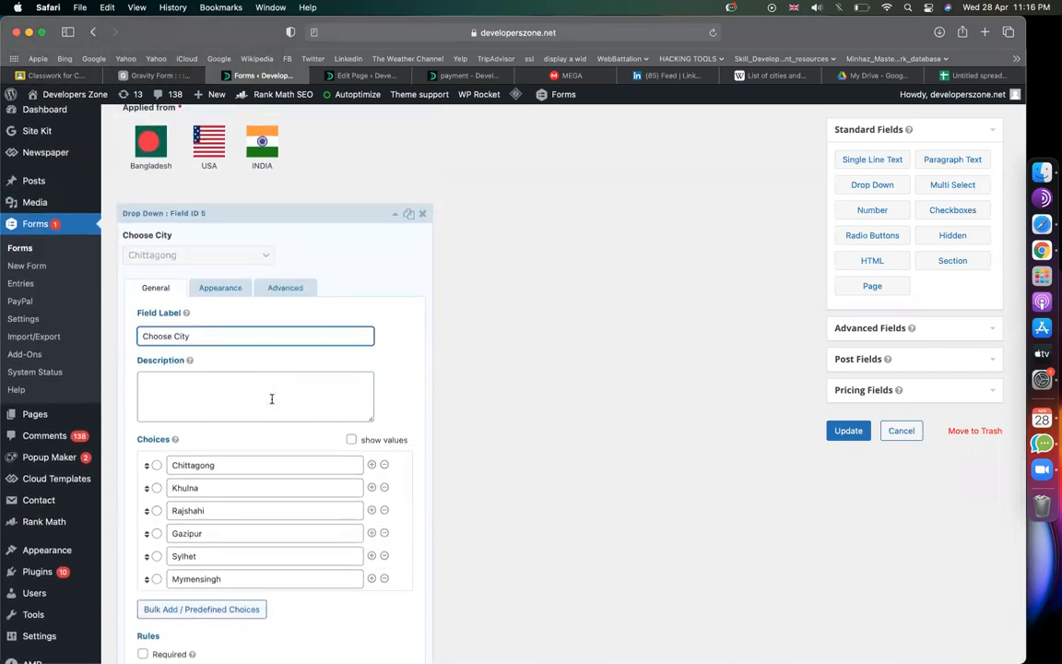
# Step: Make the Choose City field show only when Applied from is Bangladesh
pyautogui.click(295, 287)
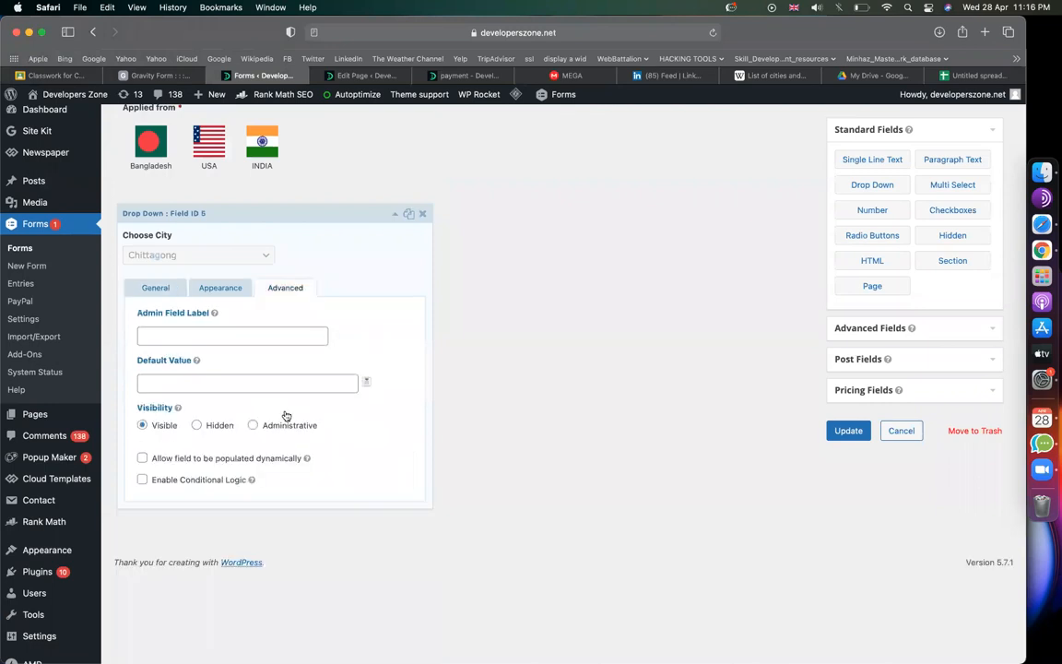
pyautogui.click(143, 481)
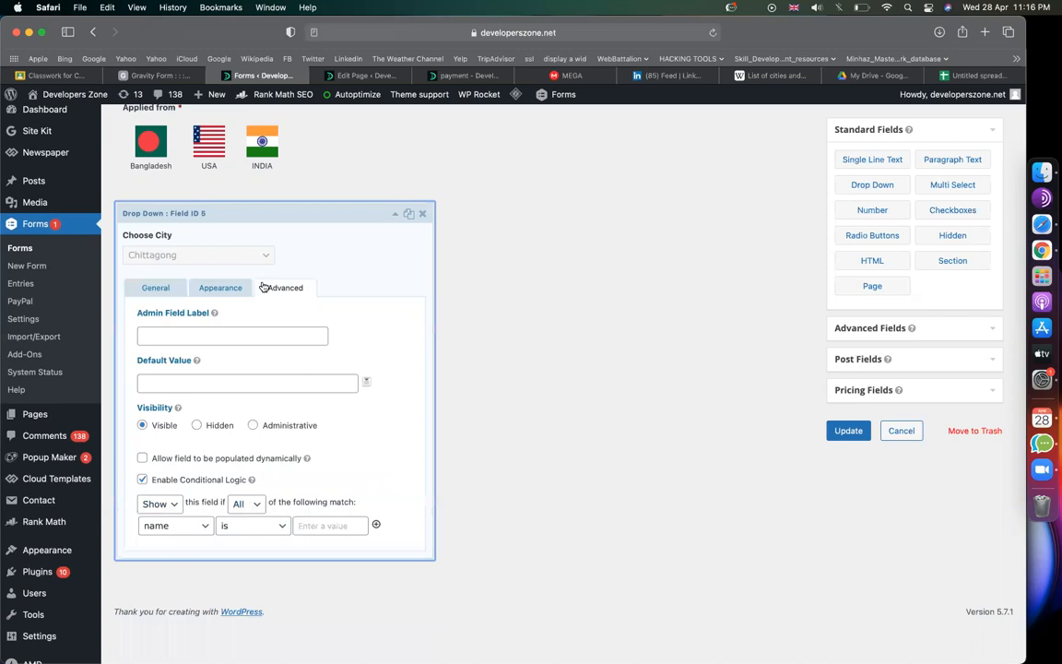
pyautogui.click(177, 528)
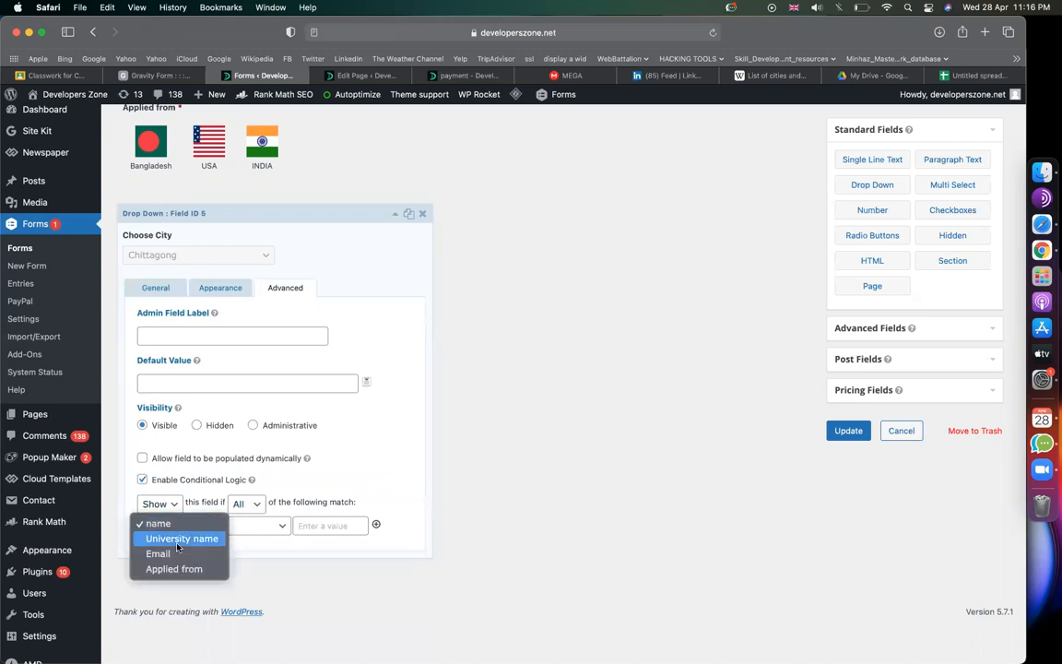
pyautogui.click(174, 571)
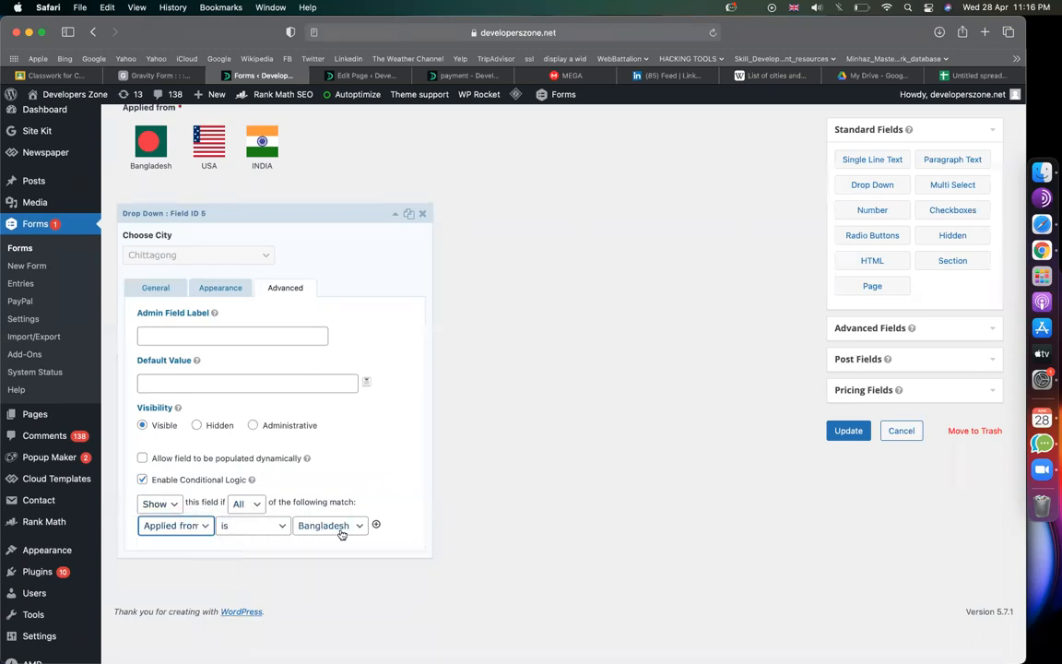
pyautogui.scroll(2, 406, 487)
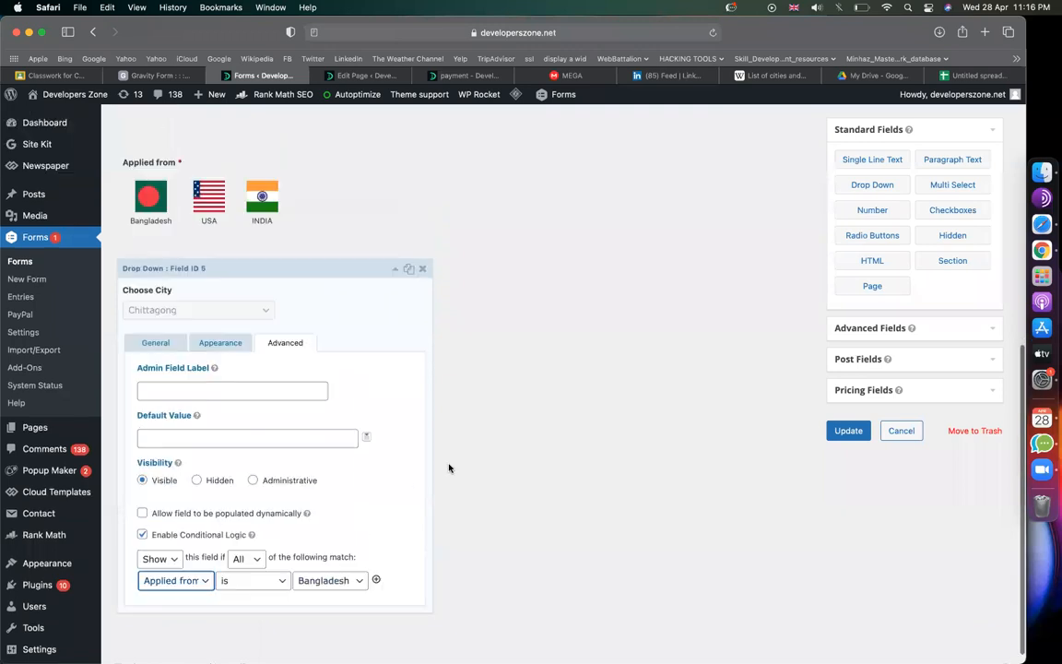
pyautogui.click(396, 292)
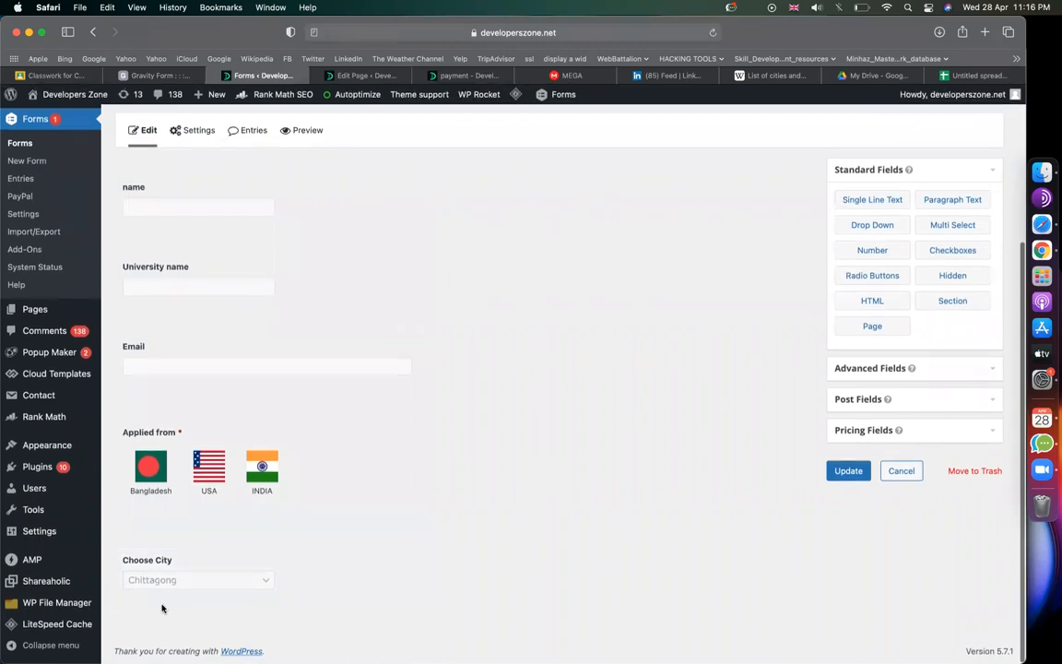
# Step: Duplicate the Choose City drop-down and open the copy's settings
pyautogui.click(409, 541)
pyautogui.scroll(-2, 282, 599)
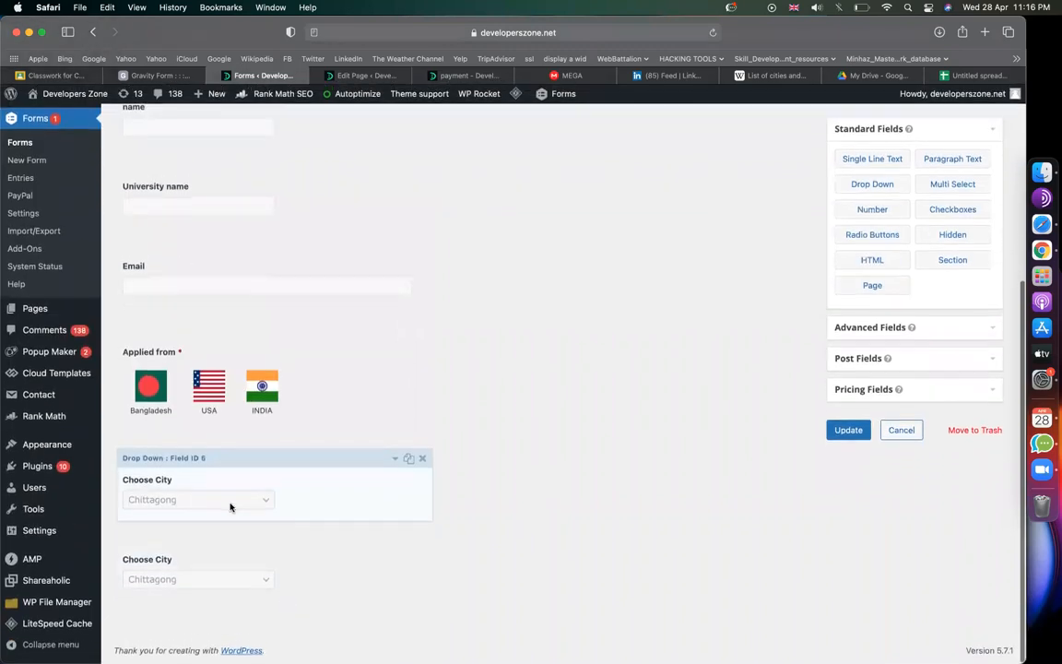
pyautogui.click(237, 584)
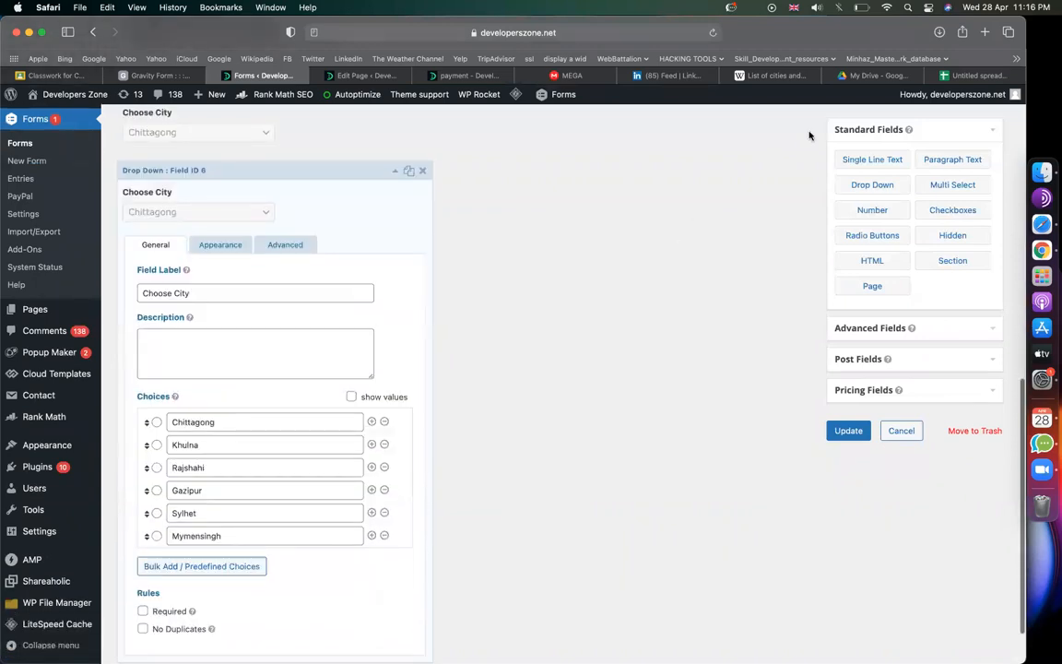
# Step: Change the Google search to 'india city list'
pyautogui.click(771, 76)
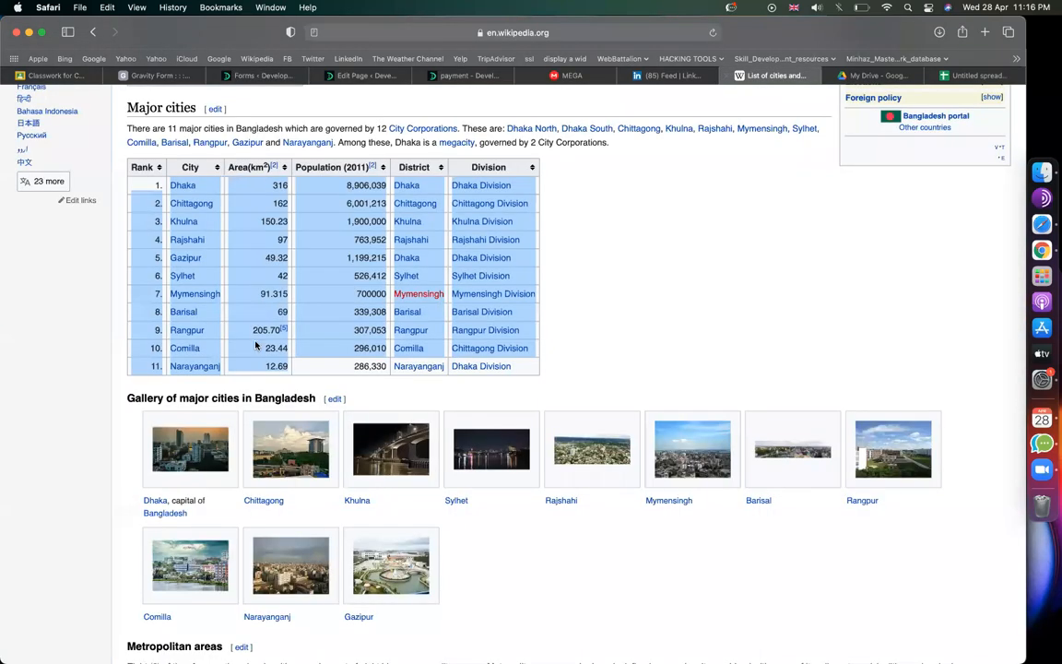
pyautogui.scroll(10, 257, 345)
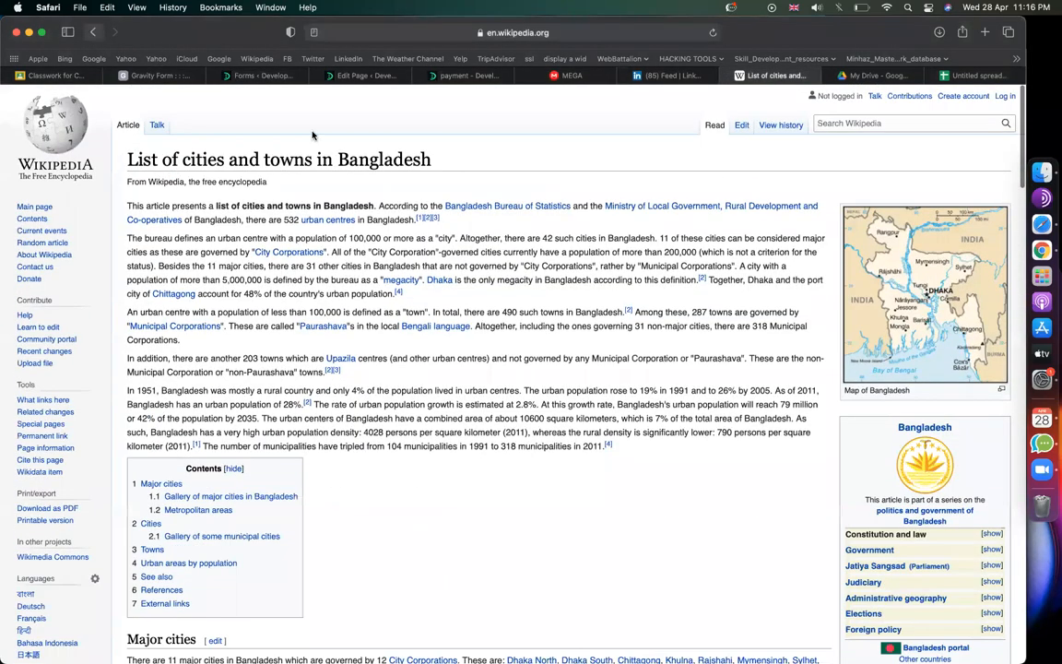
pyautogui.click(93, 32)
pyautogui.press('BackSpace')
pyautogui.press('BackSpace')
pyautogui.write('india city list')
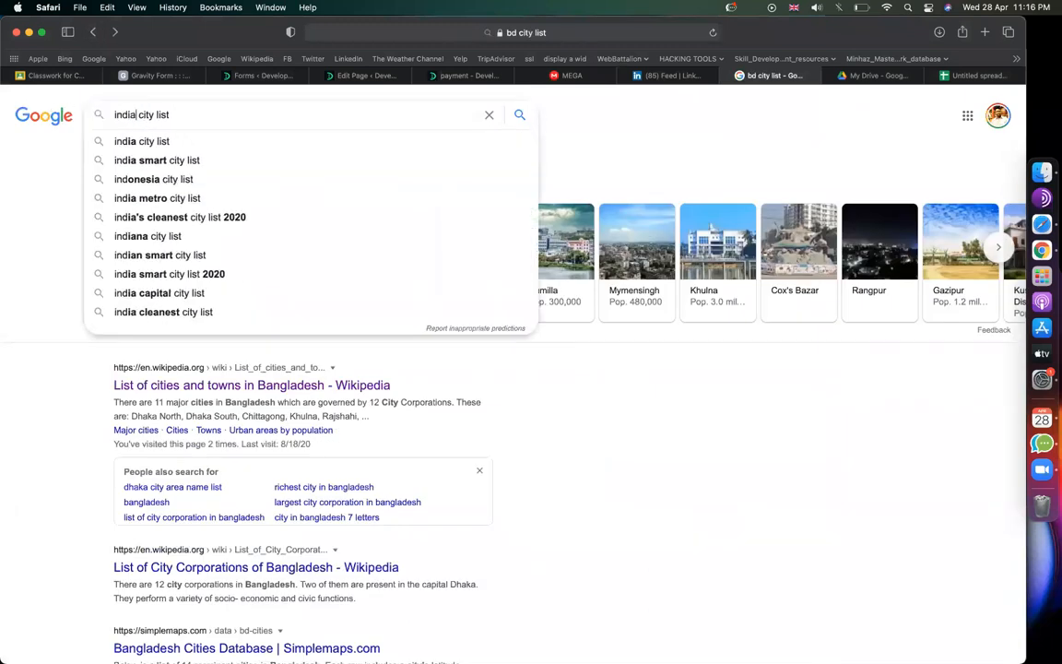
pyautogui.press('Return')
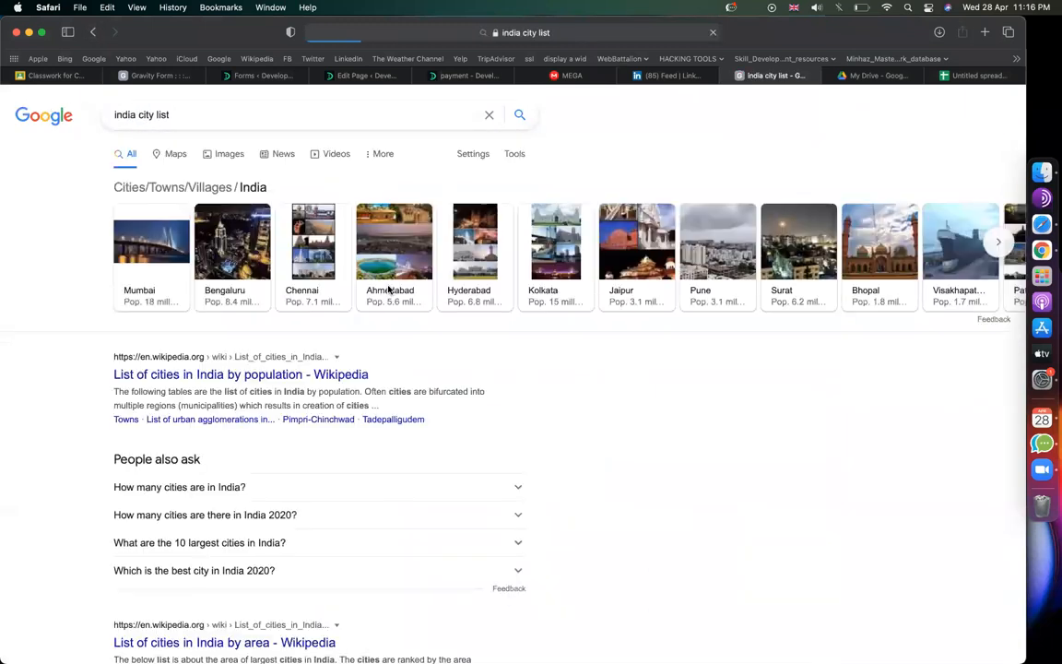
# Step: Open 'List of cities in India by population' on Wikipedia and select its city table
pyautogui.click(238, 375)
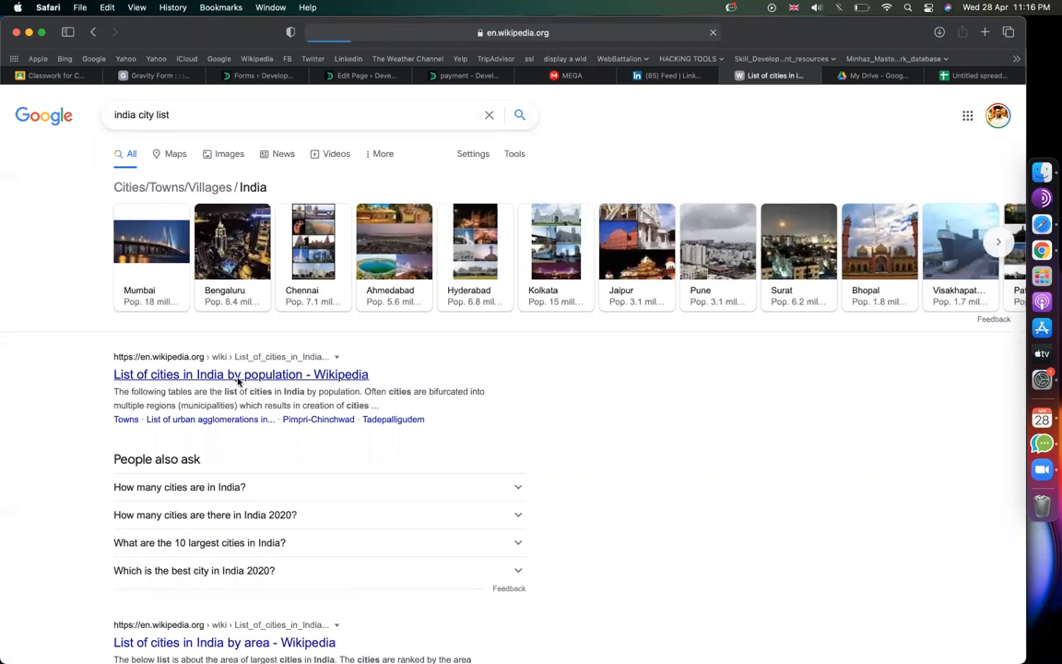
pyautogui.scroll(-10, 431, 422)
pyautogui.scroll(3, 431, 422)
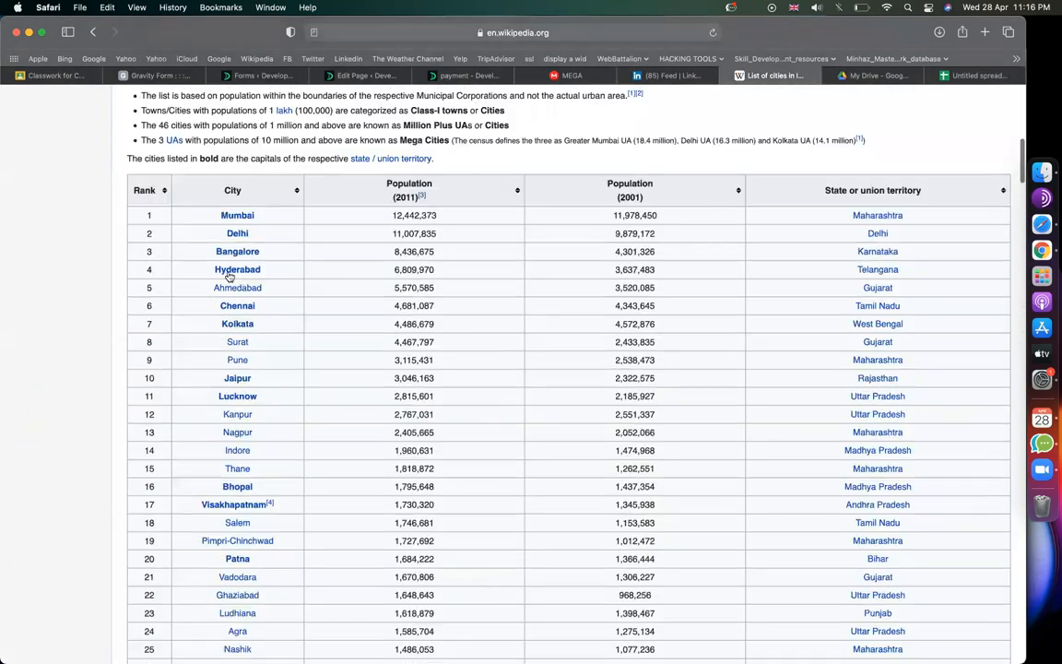
pyautogui.moveTo(175, 212); pyautogui.dragTo(431, 645)
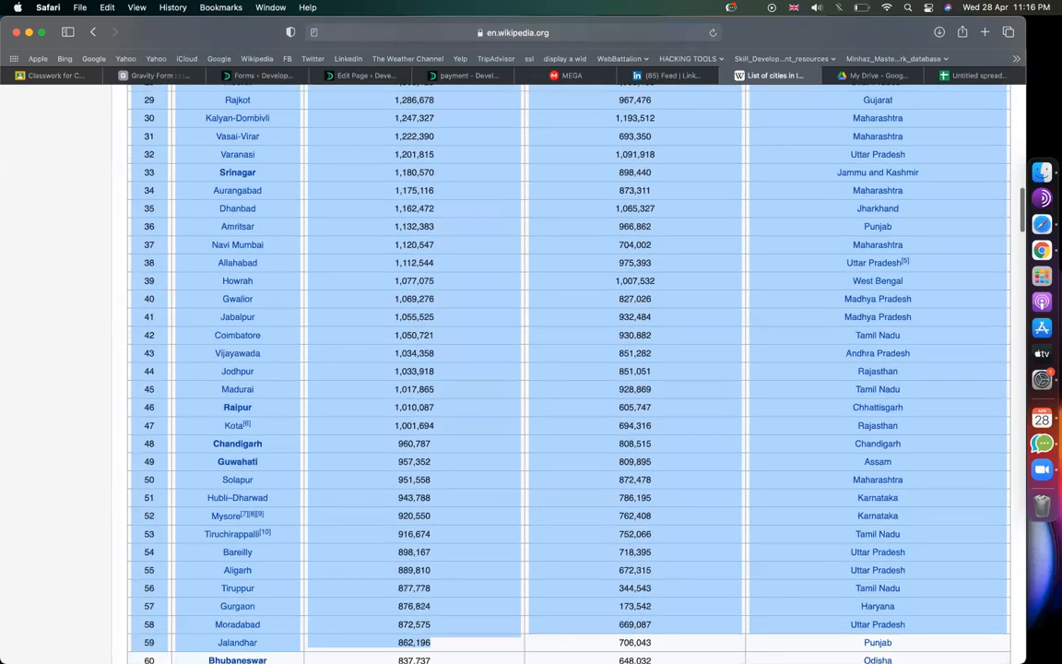
# Step: Paste the India city table into the spreadsheet at cell D5
pyautogui.click(966, 73)
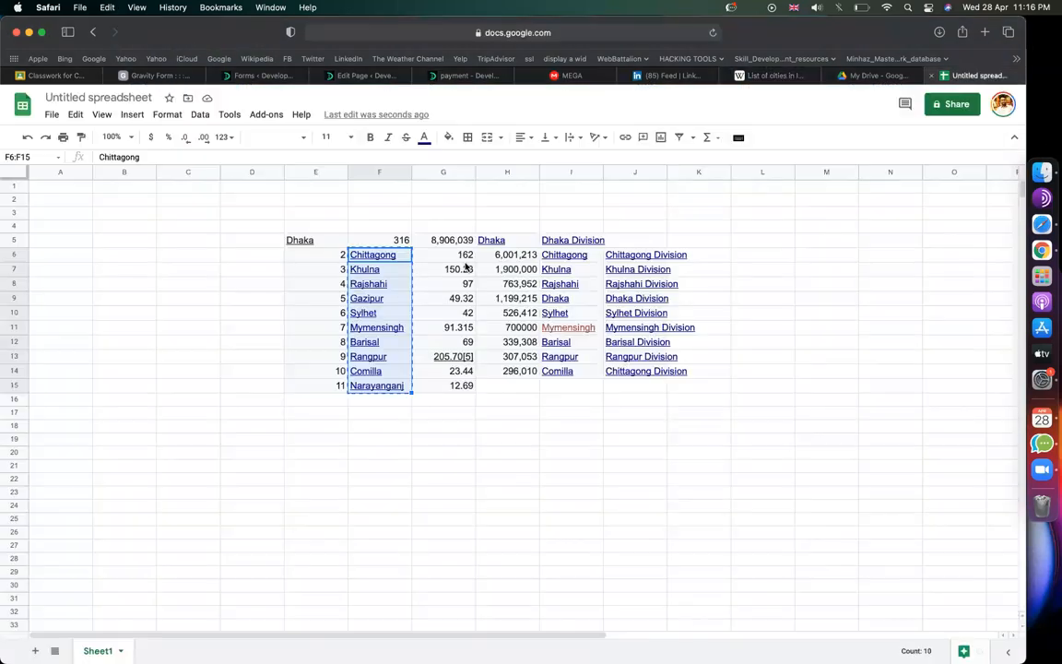
pyautogui.click(232, 240)
pyautogui.press('super+v')
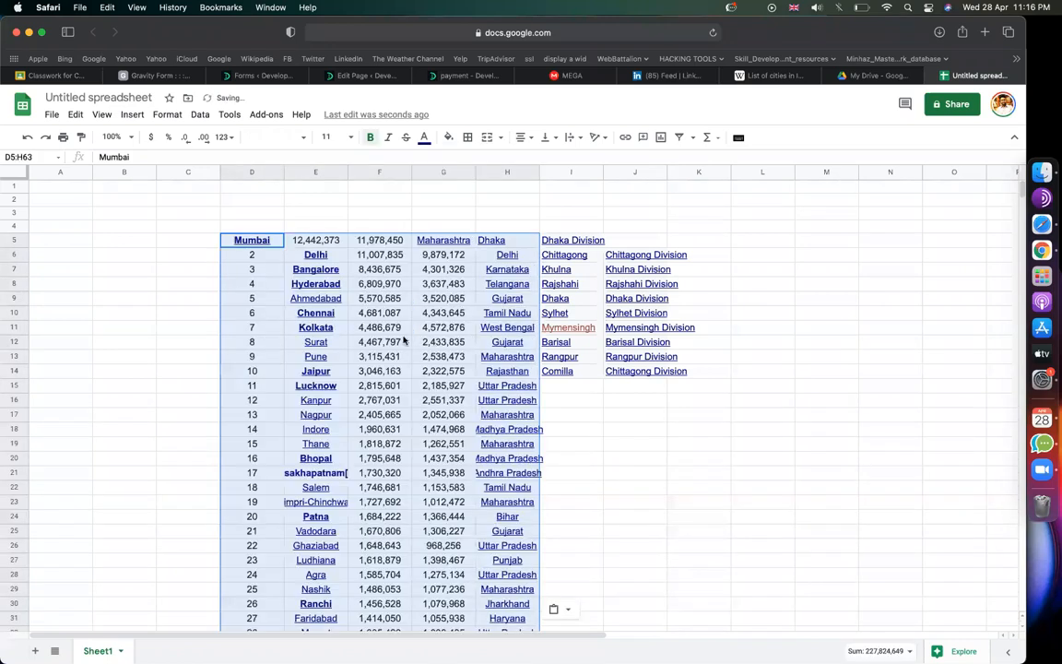
# Step: Copy the city names E6:E63 and return to the form editor
pyautogui.click(340, 259)
pyautogui.press('super+shift+Down')
pyautogui.press('super+c')
pyautogui.click(258, 74)
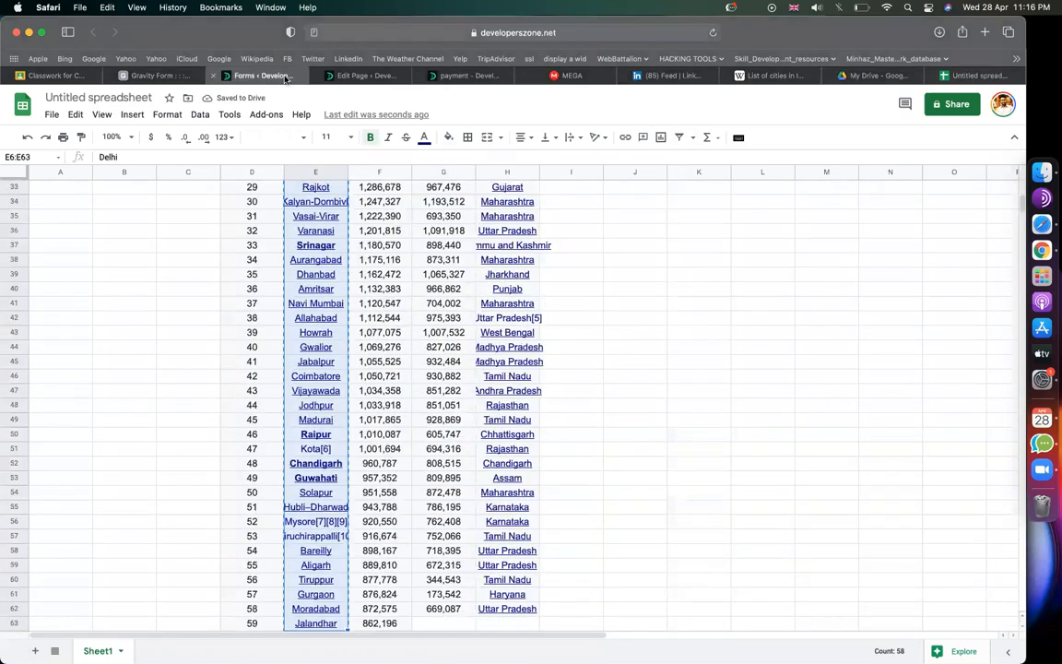
pyautogui.scroll(3, 277, 419)
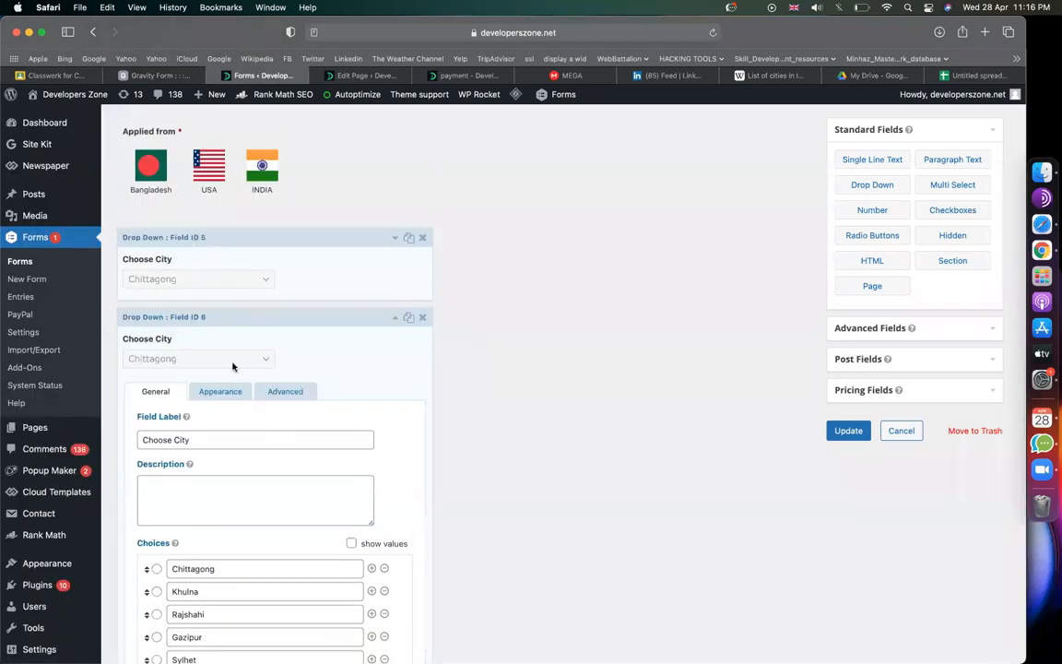
# Step: Replace the second Choose City's choices with the pasted Indian city names
pyautogui.scroll(-4, 313, 366)
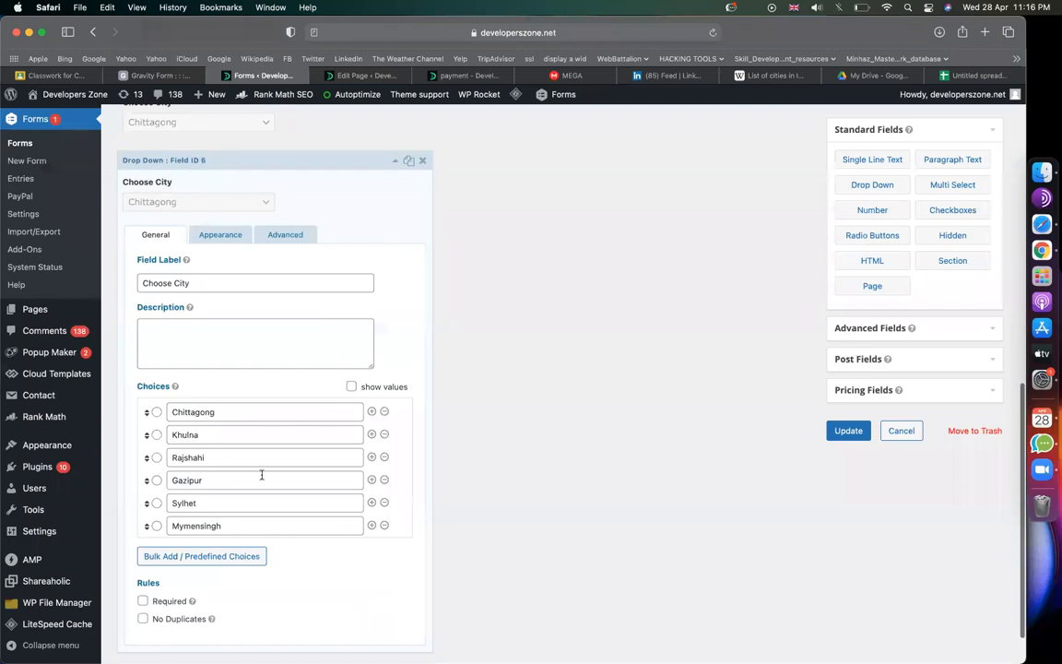
pyautogui.click(218, 556)
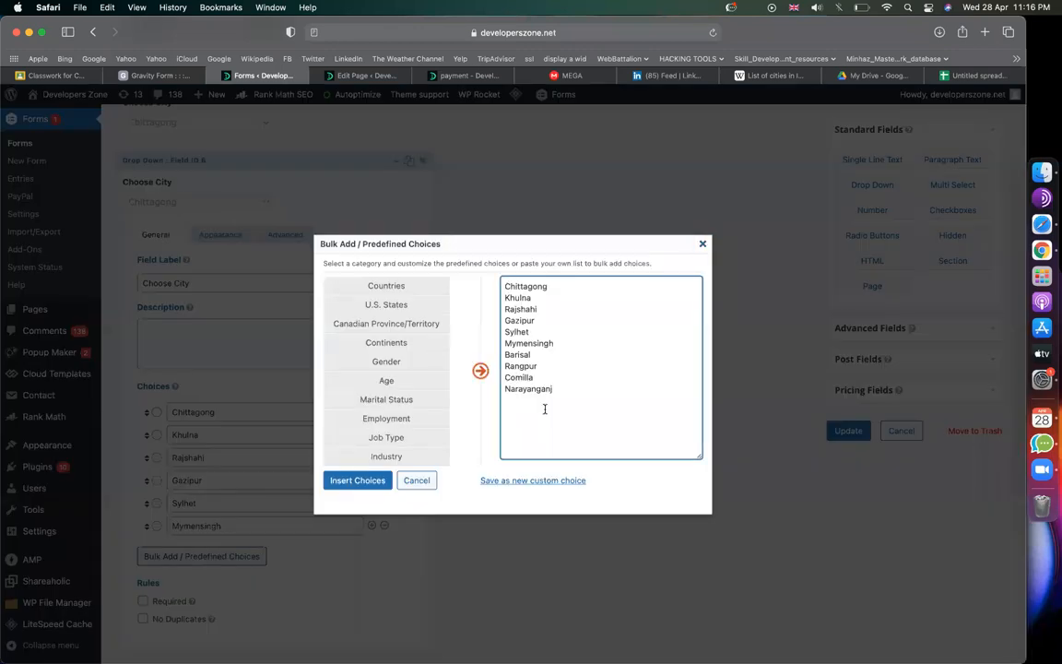
pyautogui.press('super+v')
pyautogui.click(356, 480)
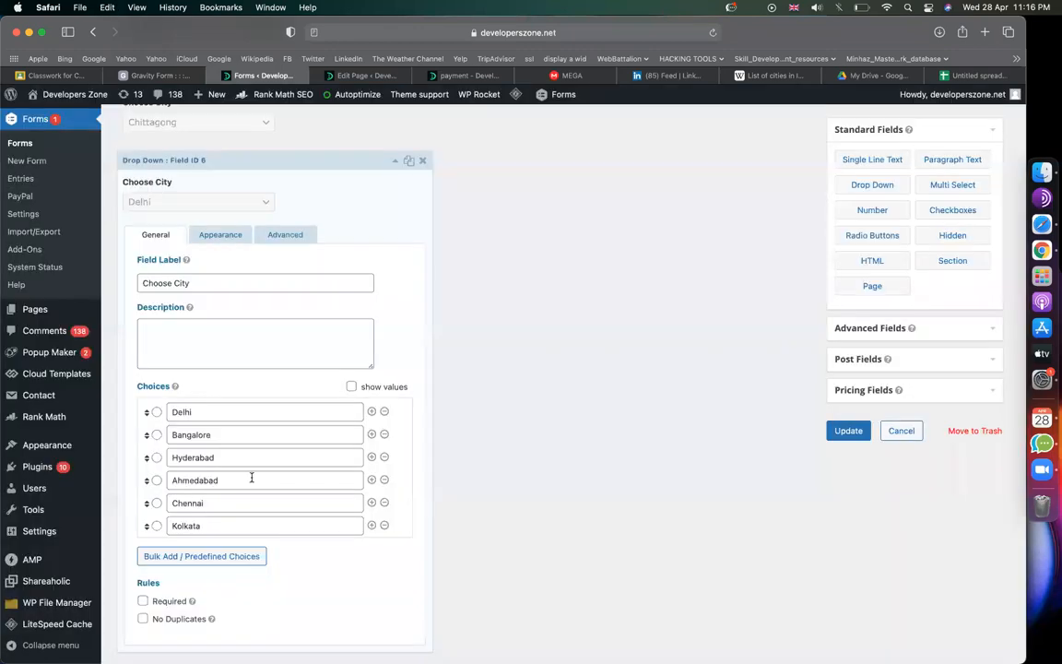
pyautogui.scroll(2, 252, 477)
pyautogui.scroll(-2, 252, 516)
pyautogui.scroll(-6, 252, 535)
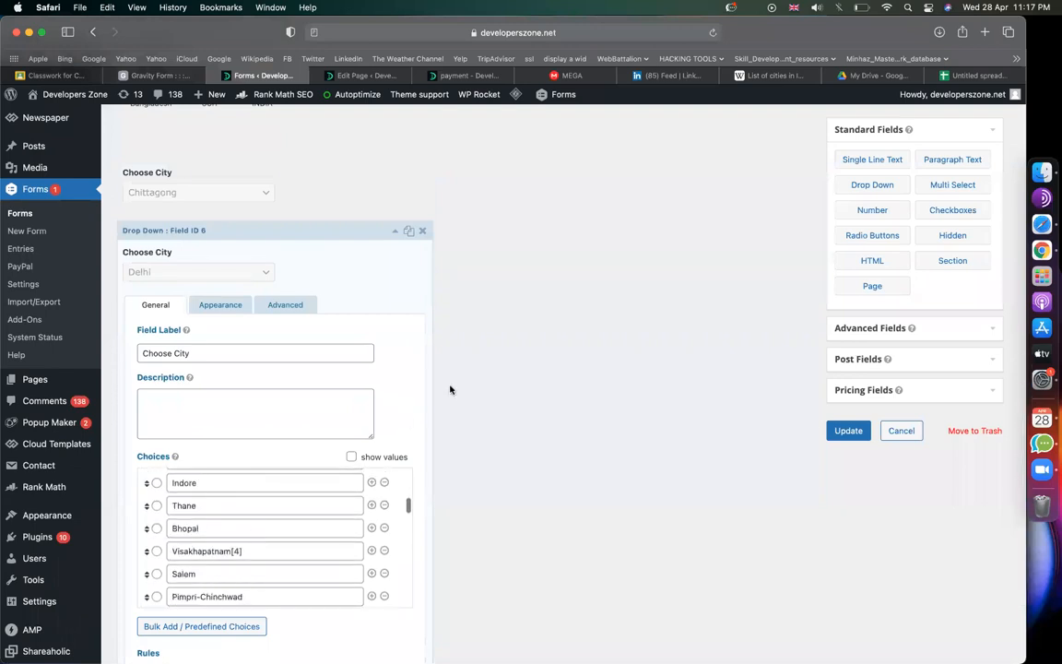
pyautogui.scroll(-3, 451, 389)
# Step: Show this Choose City field only when Applied from is INDIA
pyautogui.click(284, 188)
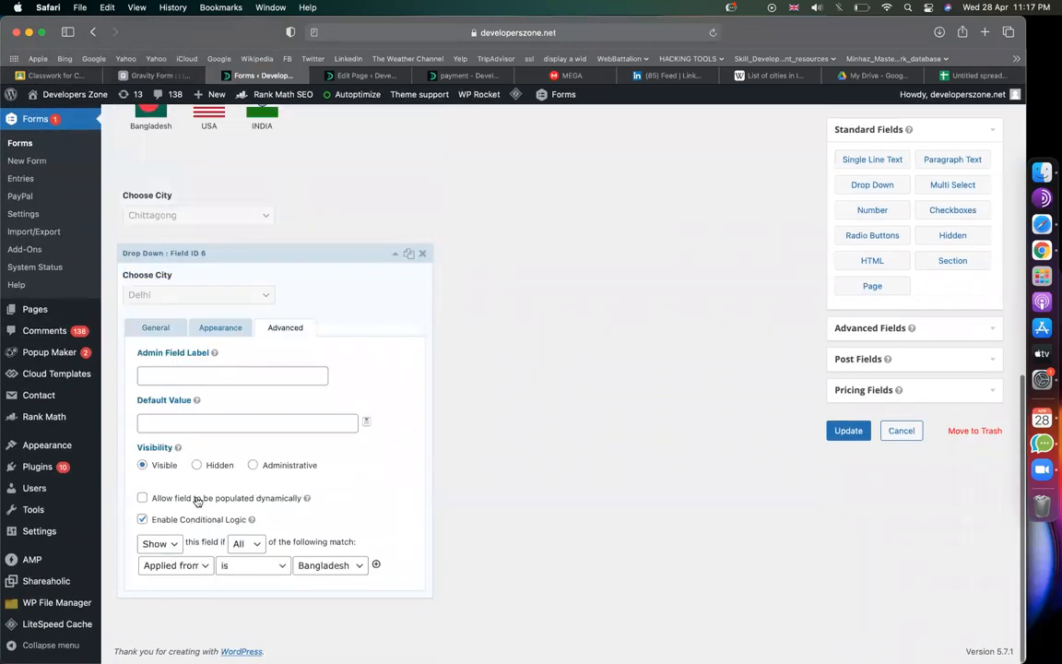
pyautogui.click(192, 566)
pyautogui.click(336, 568)
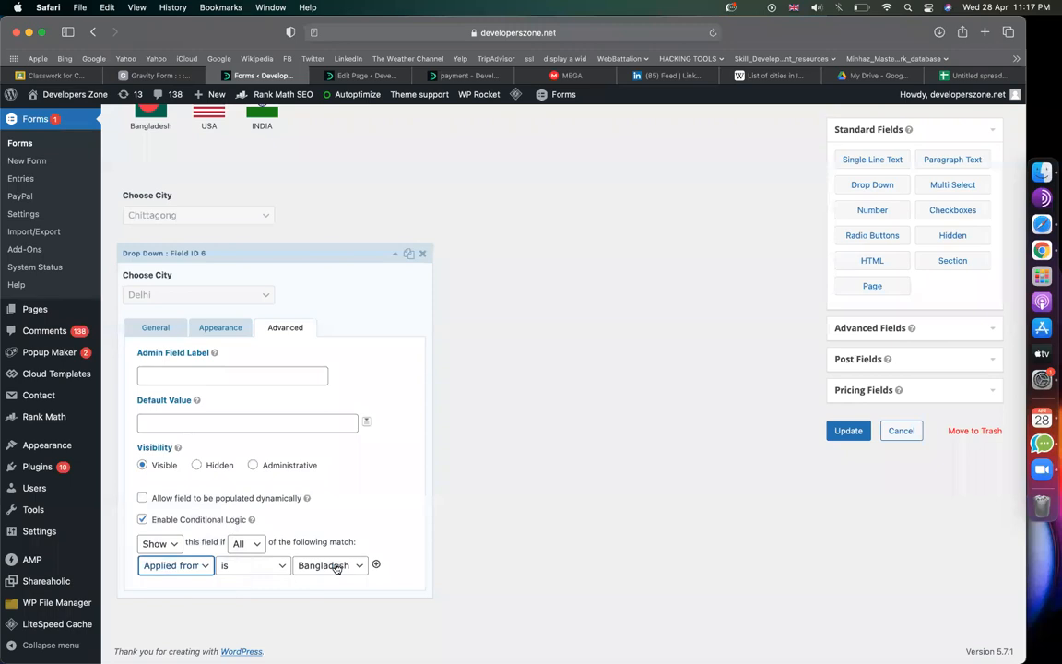
pyautogui.click(336, 568)
pyautogui.click(313, 595)
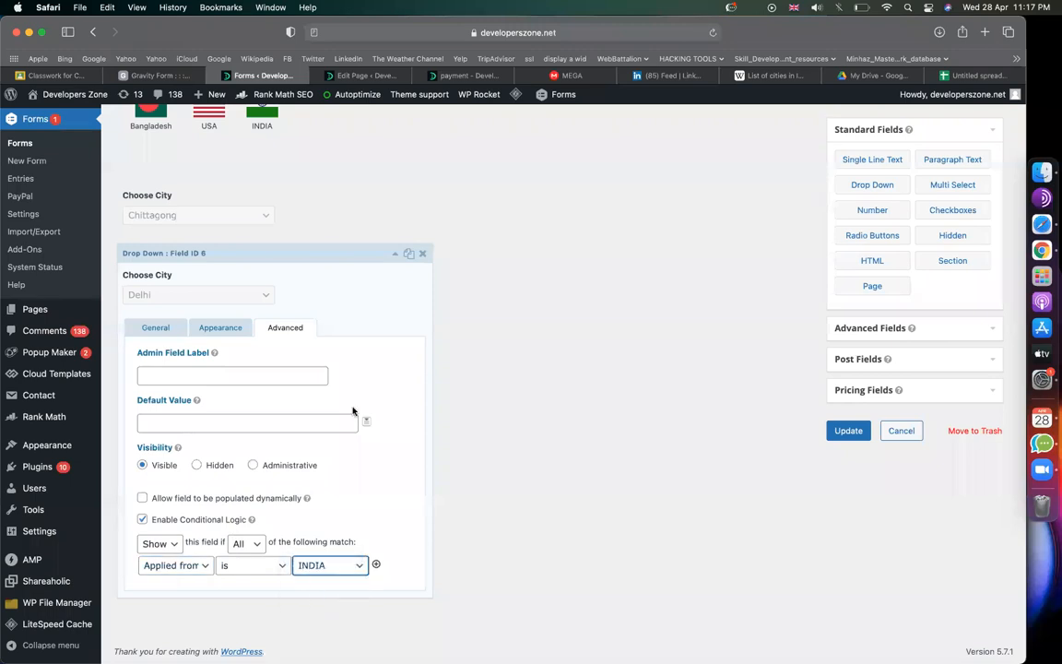
# Step: Collapse the India Choose City field and duplicate it
pyautogui.click(395, 254)
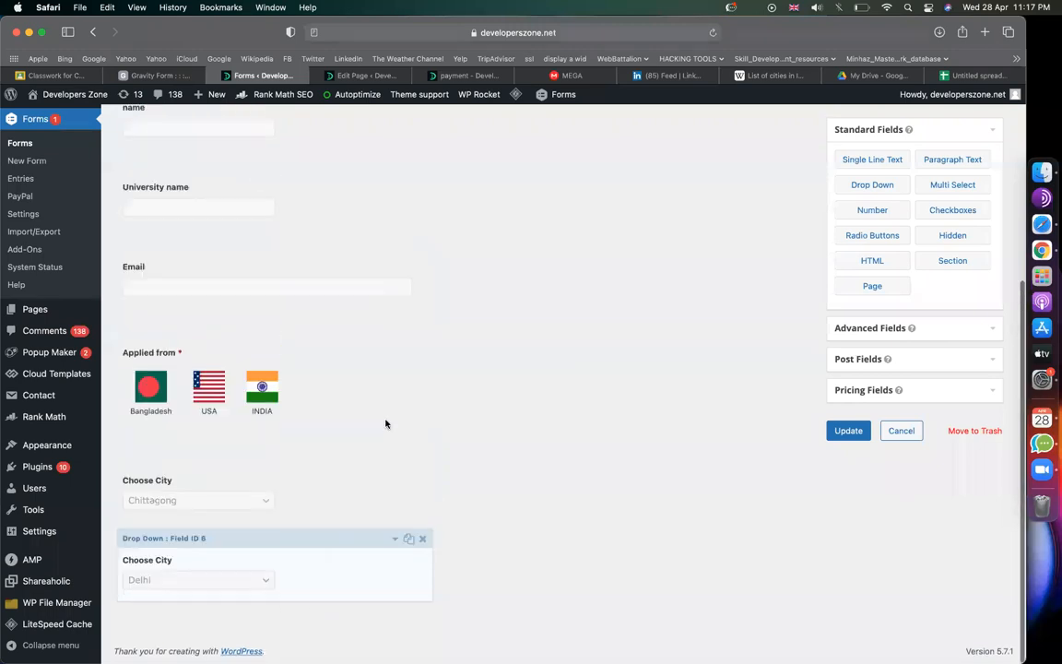
pyautogui.click(409, 540)
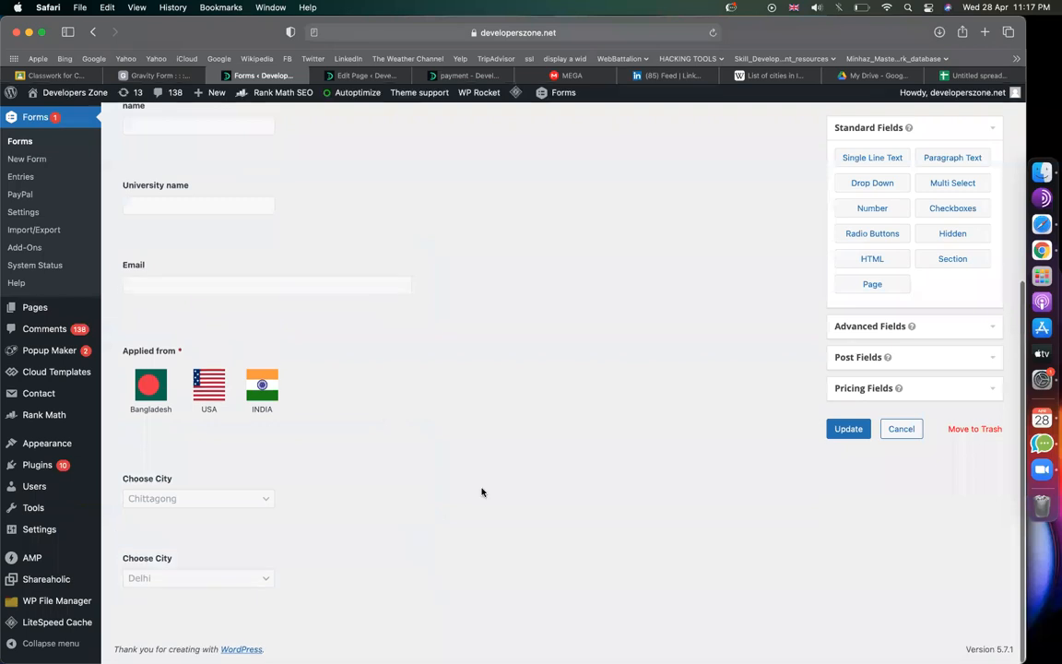
pyautogui.scroll(-2, 448, 503)
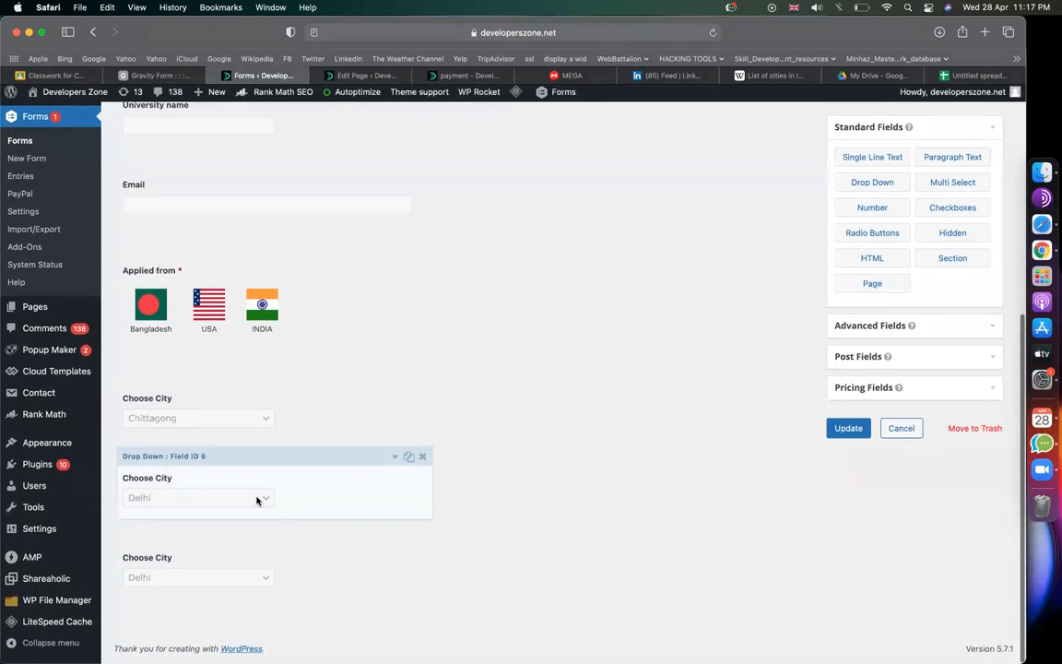
# Step: Fill the third Choose City field with the predefined U.S. States choices
pyautogui.click(230, 571)
pyautogui.scroll(-5, 459, 502)
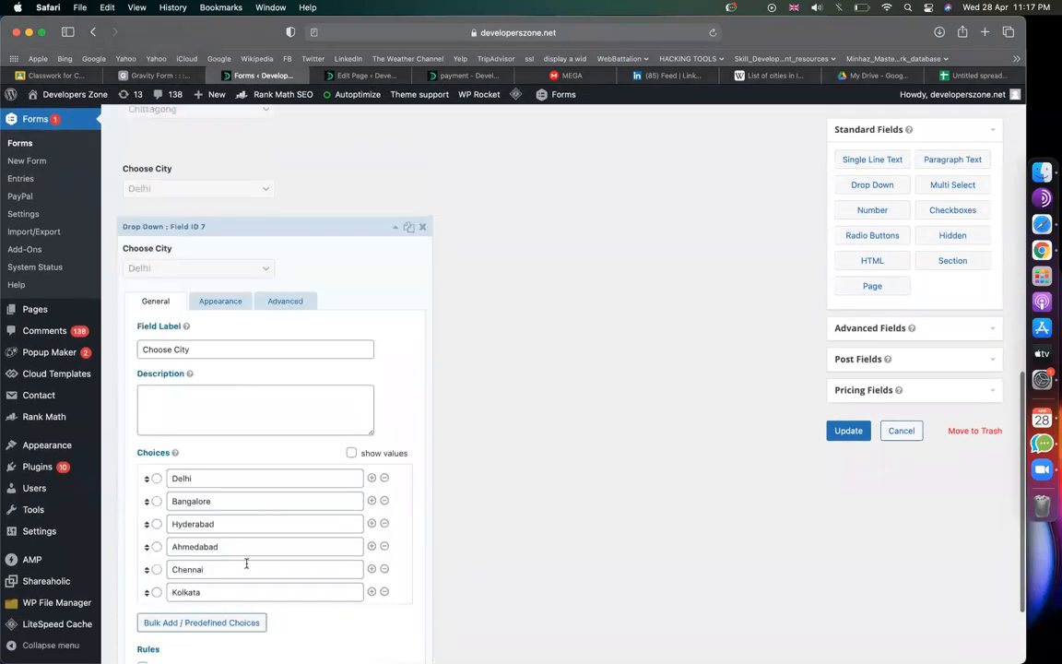
pyautogui.click(220, 622)
pyautogui.click(412, 310)
pyautogui.scroll(-10, 590, 303)
pyautogui.click(358, 481)
# Step: Show it only when Applied from is USA and update the form
pyautogui.click(297, 303)
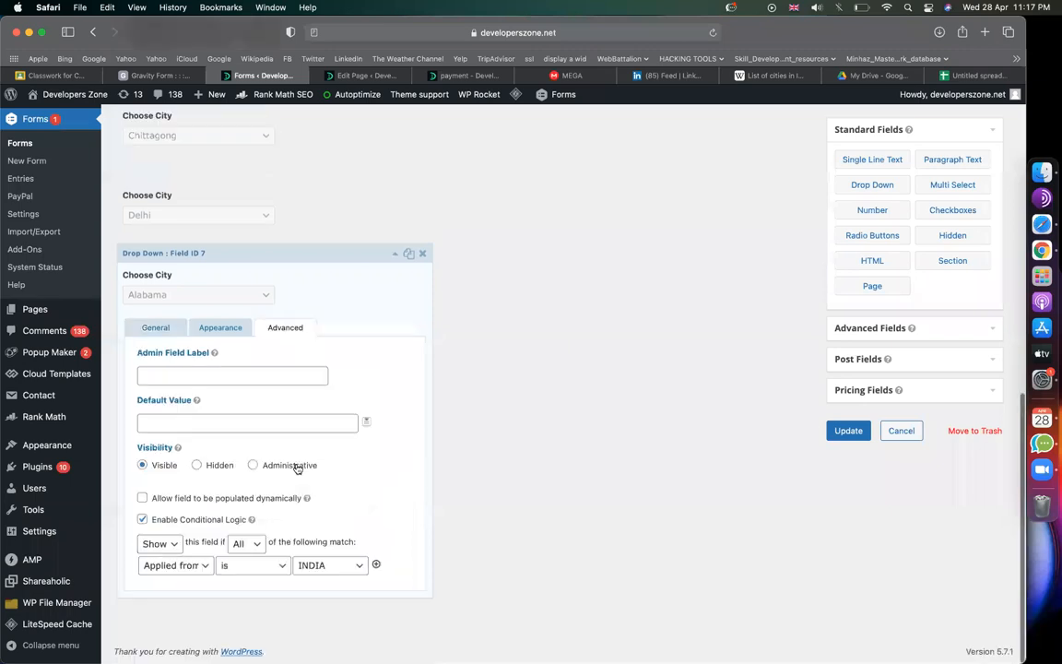
pyautogui.click(323, 565)
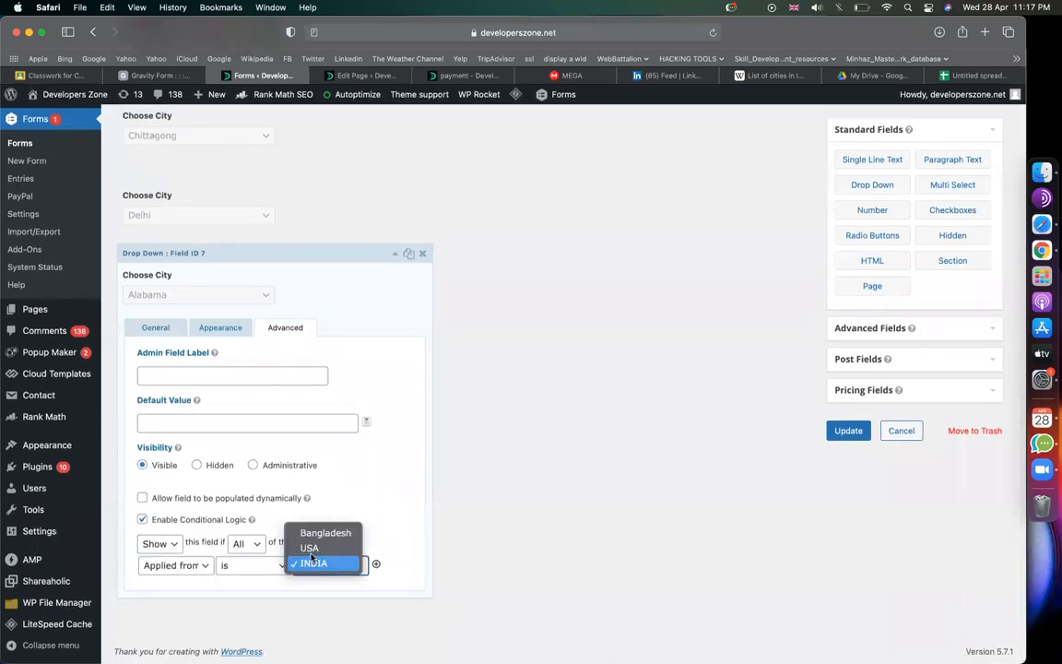
pyautogui.click(310, 548)
pyautogui.click(846, 430)
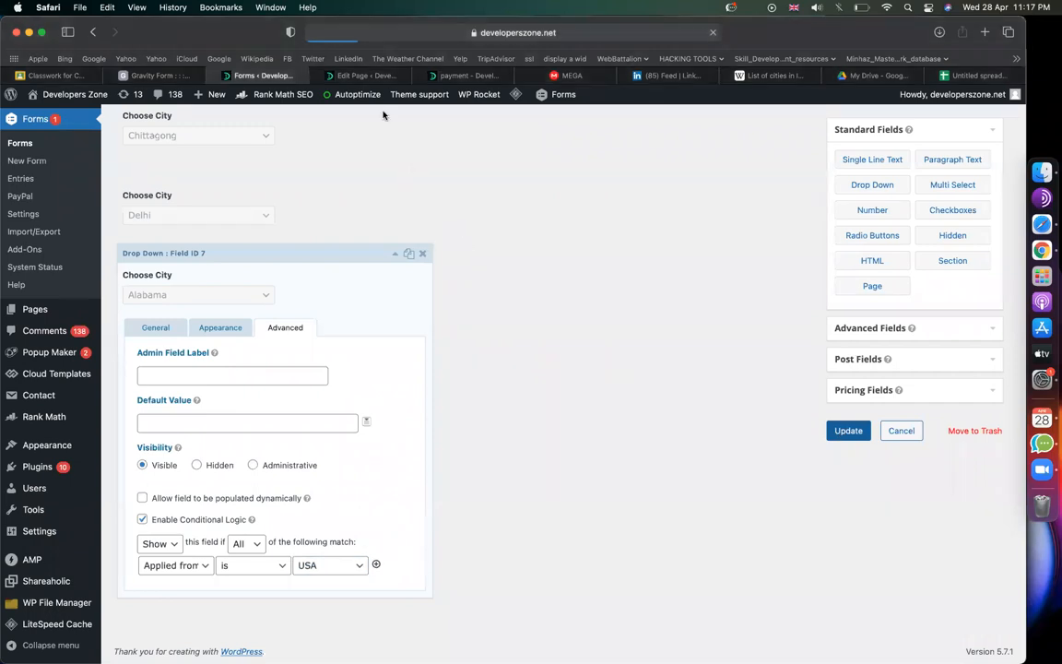
pyautogui.click(366, 75)
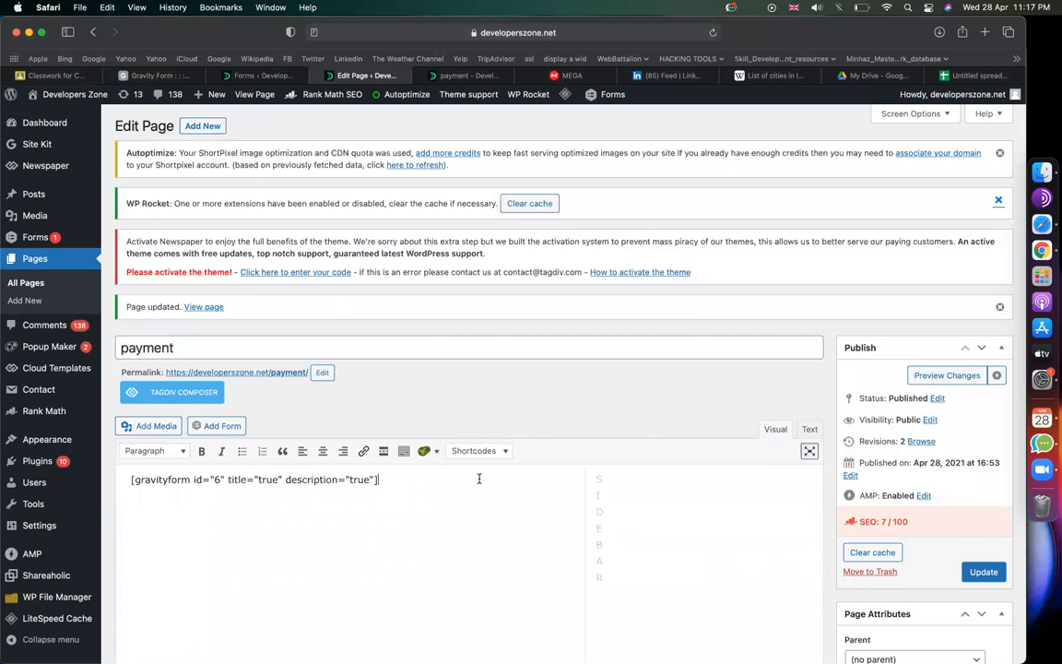
# Step: Replace the page content with the 'img choice' form shortcode and update the page
pyautogui.press('super+a')
pyautogui.press('BackSpace')
pyautogui.click(196, 430)
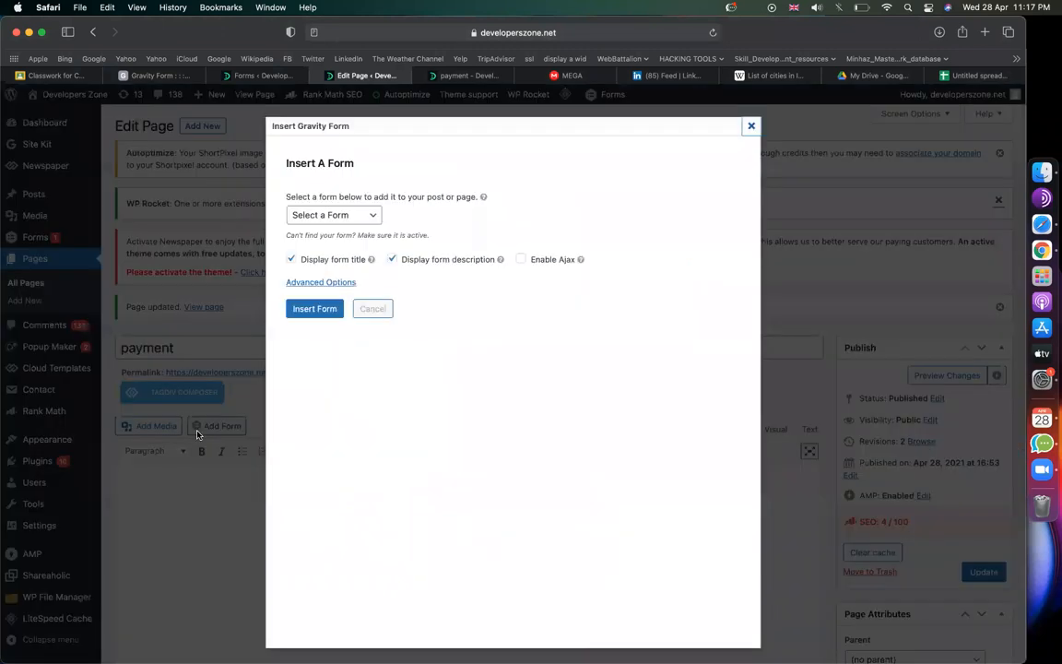
pyautogui.click(323, 218)
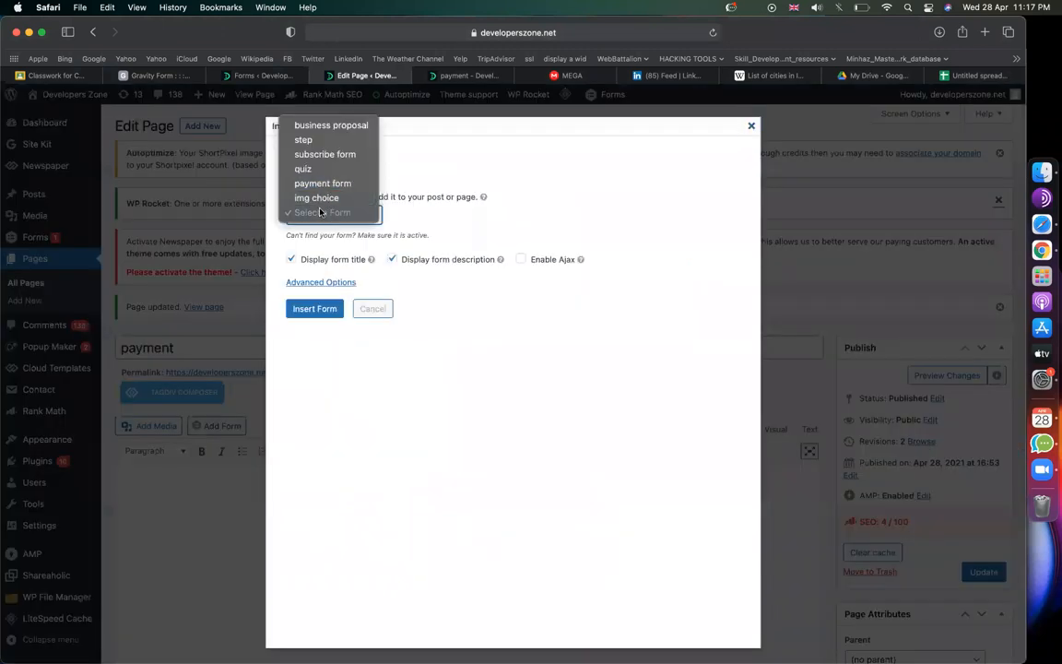
pyautogui.click(314, 198)
pyautogui.click(318, 308)
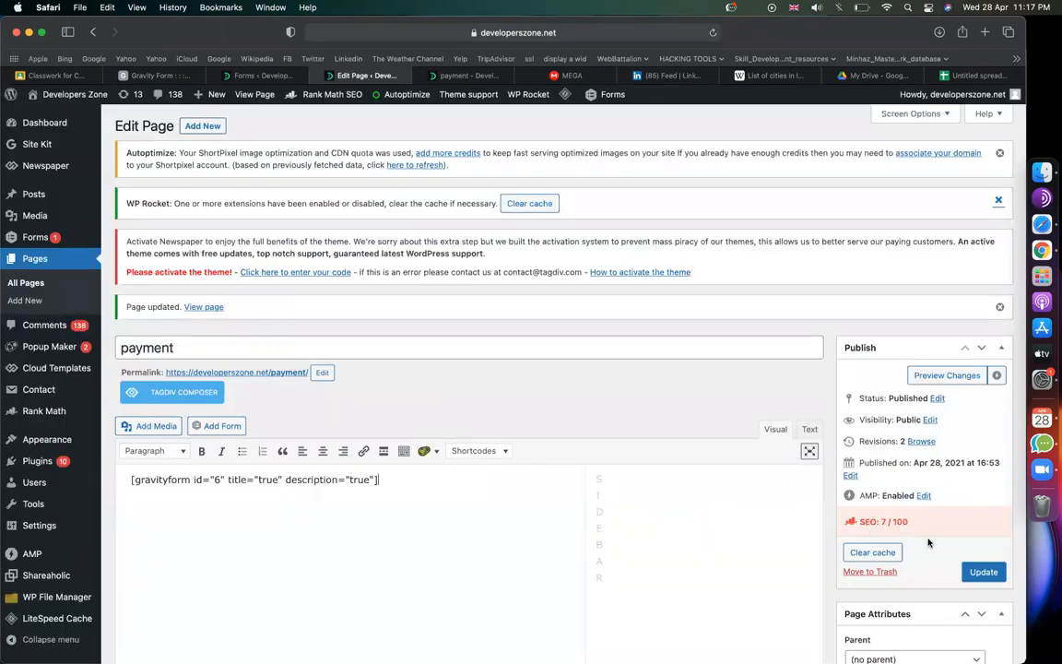
pyautogui.click(981, 571)
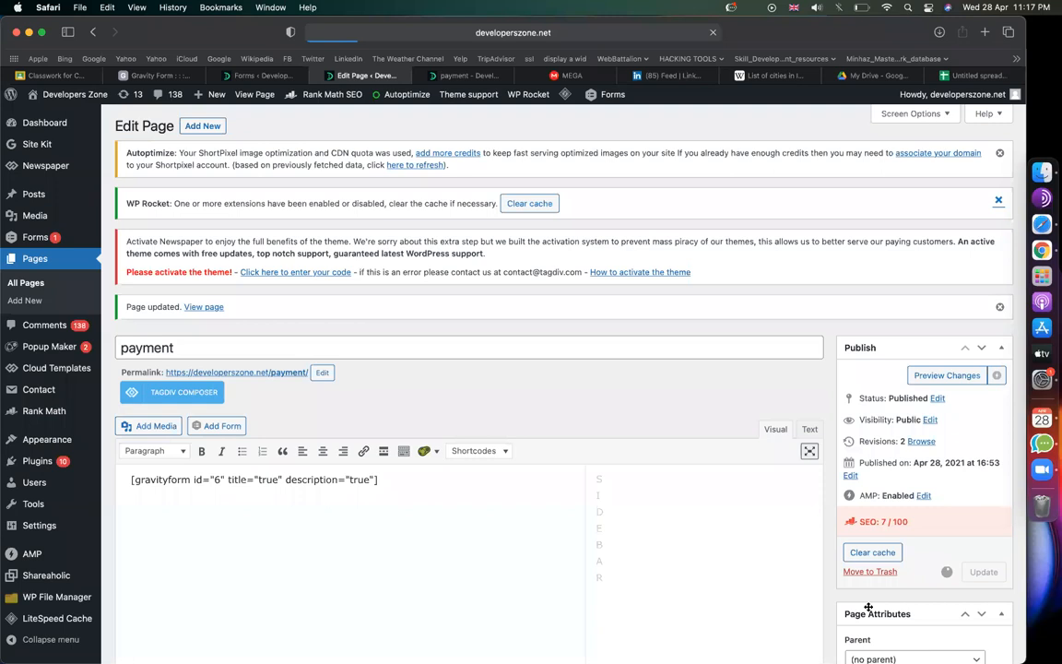
# Step: Reload the payment page and fill Name, University and Email with test text
pyautogui.click(466, 76)
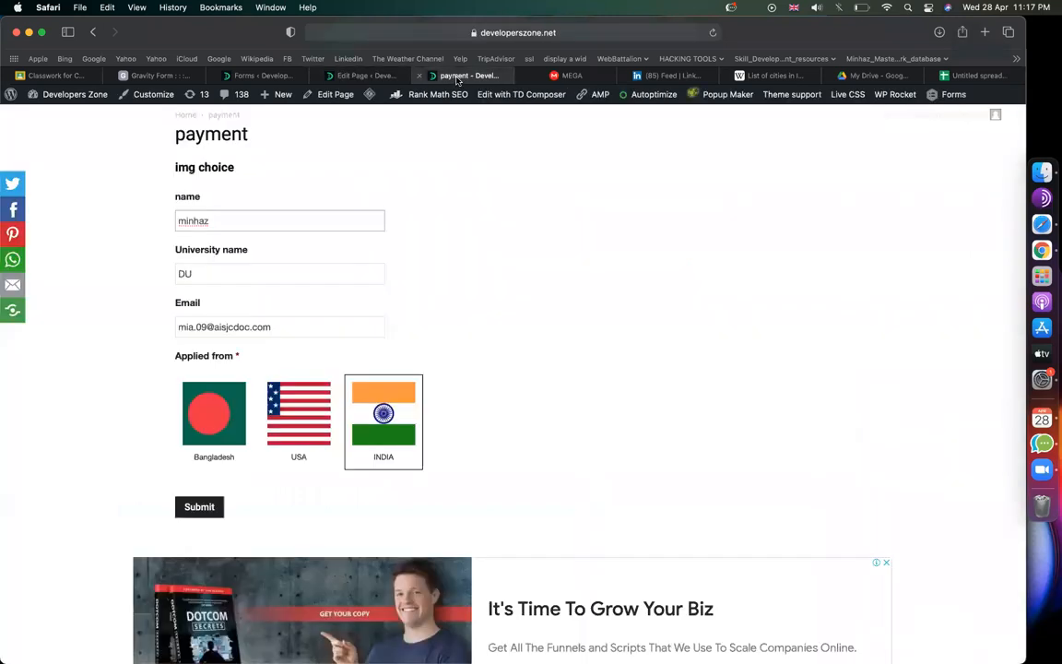
pyautogui.click(713, 32)
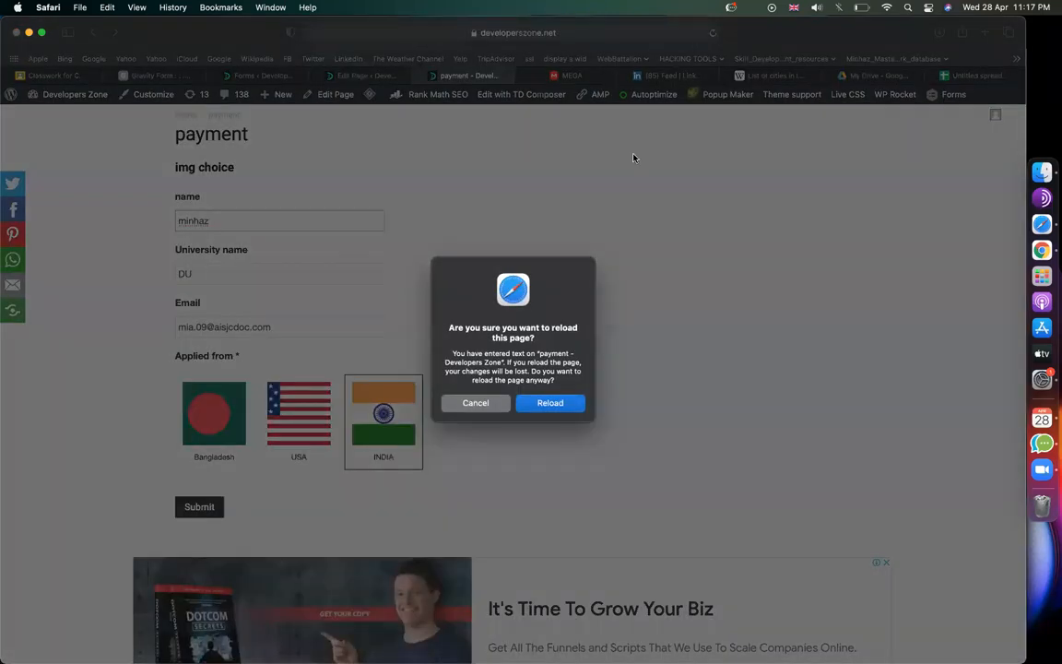
pyautogui.click(546, 403)
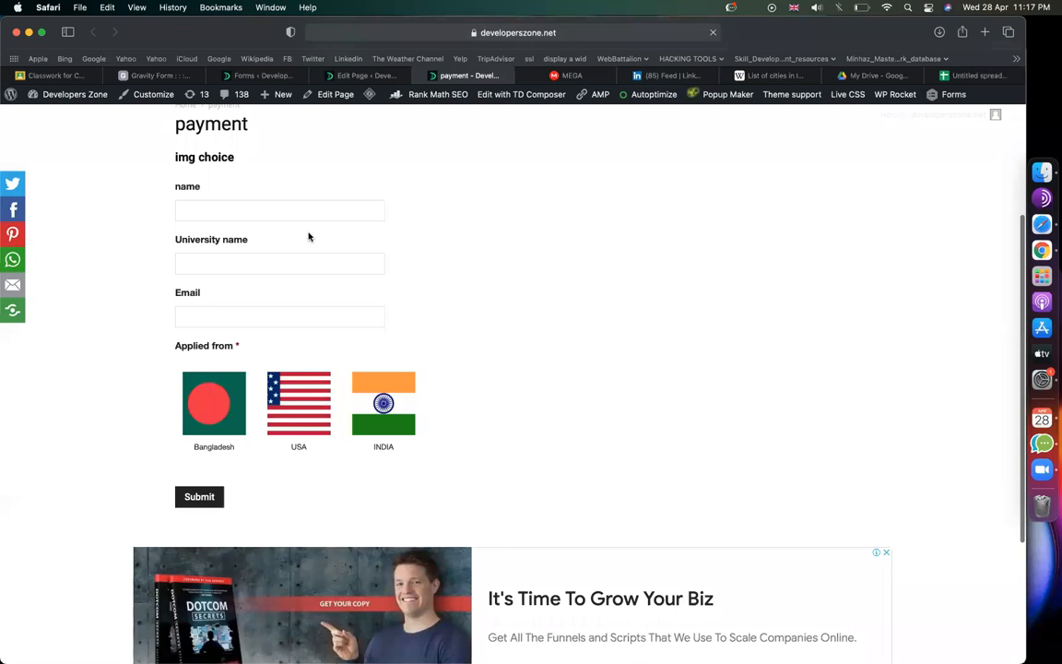
pyautogui.click(259, 214)
pyautogui.write('hdkc')
pyautogui.press('Tab')
pyautogui.write('dskhcf')
pyautogui.click(216, 313)
pyautogui.write('asklcj')
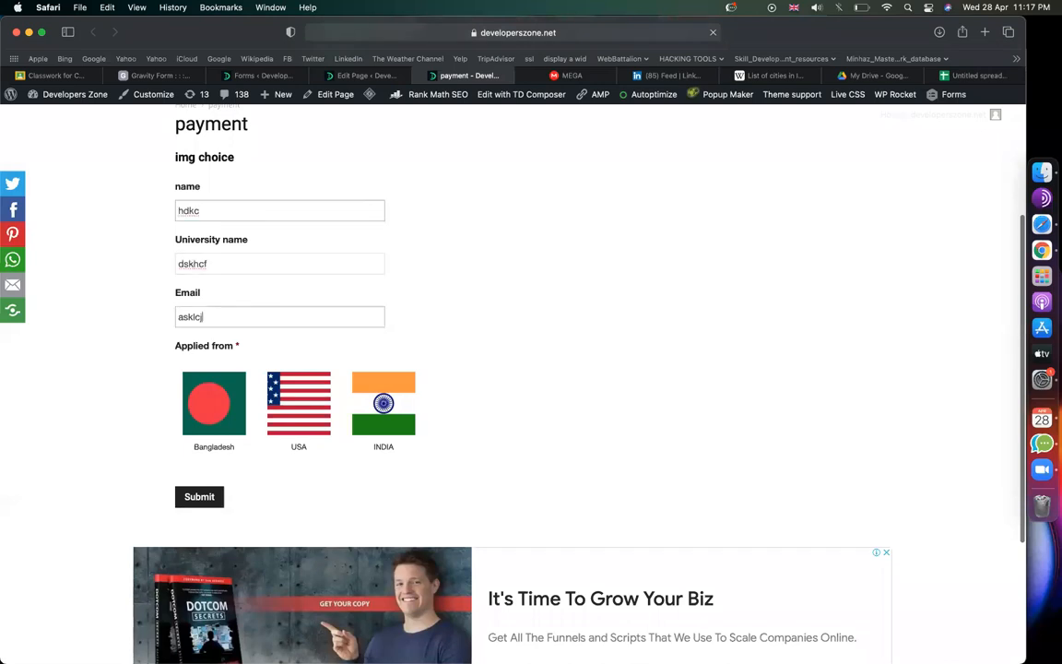
pyautogui.write('@s.c')
# Step: Test the city lists: Bangladesh shows Chittagong, then USA shows Alabama
pyautogui.scroll(-2, 198, 362)
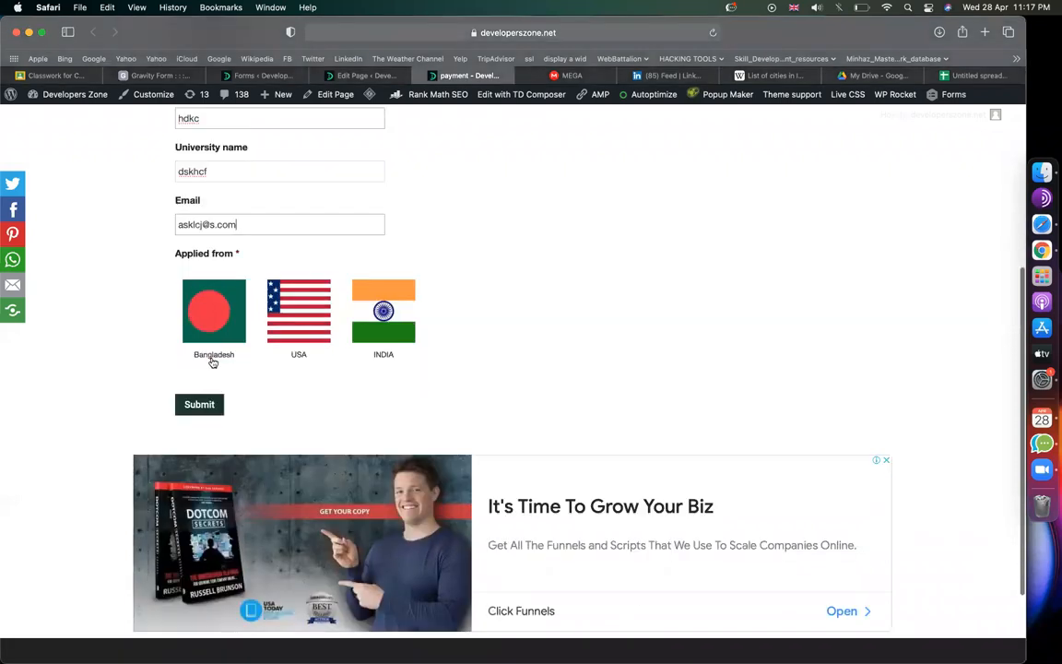
pyautogui.click(211, 355)
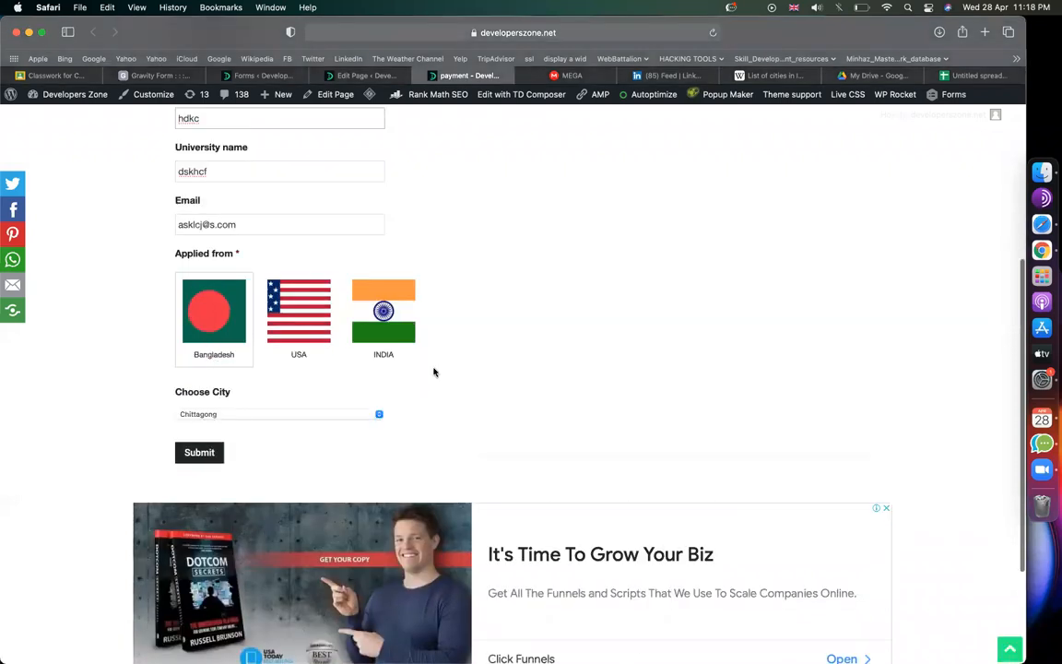
pyautogui.click(337, 423)
pyautogui.press('Down')
pyautogui.press('Down')
pyautogui.press('Down')
pyautogui.press('Down')
pyautogui.press('Down')
pyautogui.press('Down')
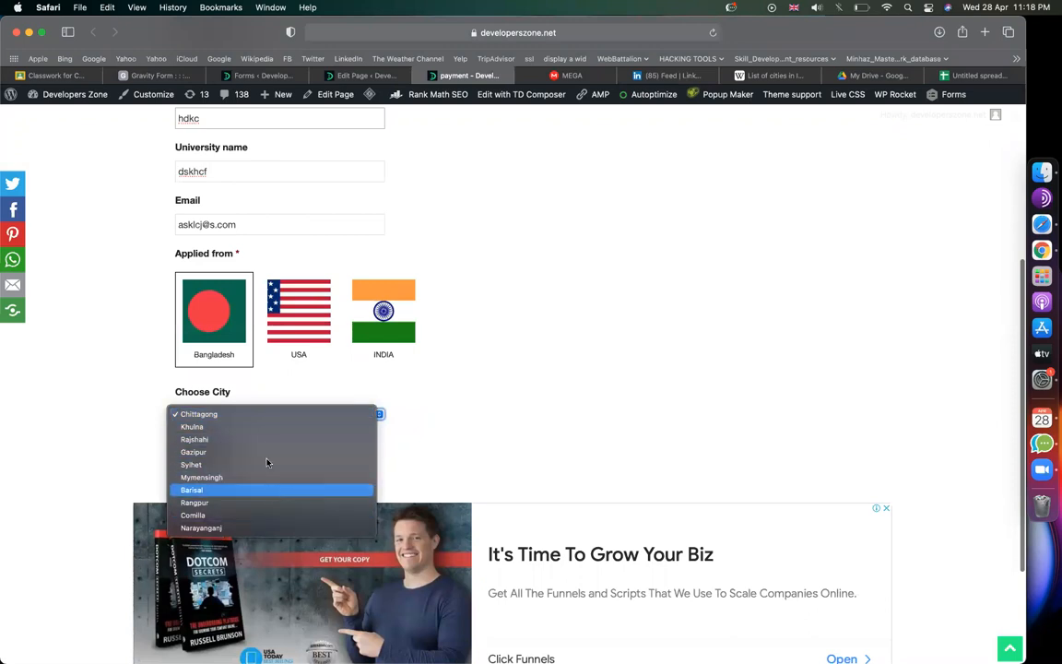
pyautogui.click(152, 323)
pyautogui.click(215, 333)
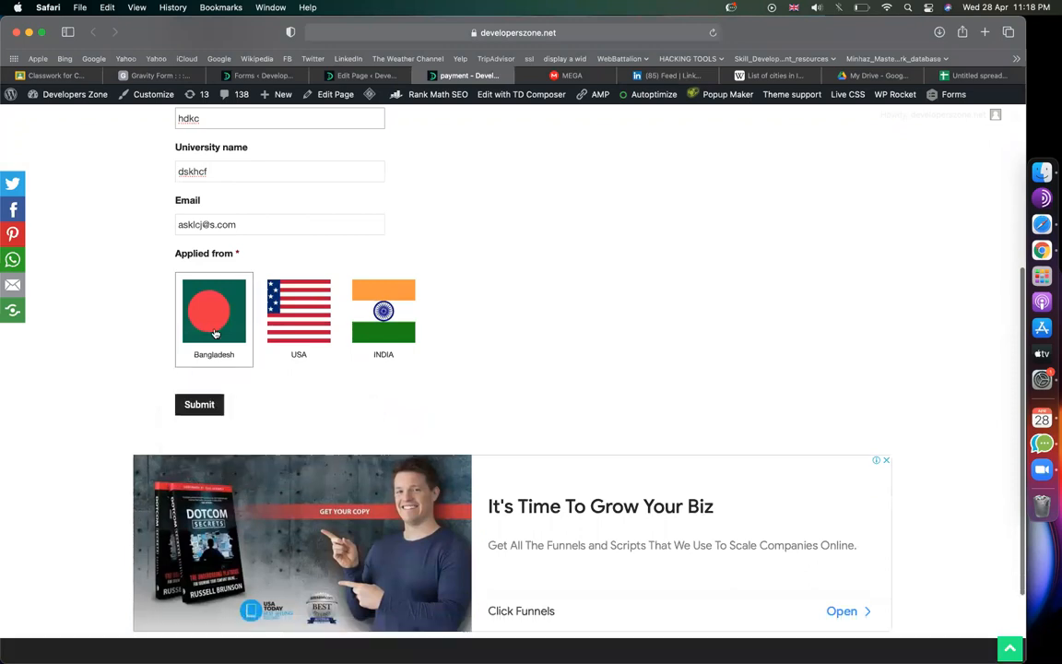
pyautogui.click(298, 355)
pyautogui.click(258, 418)
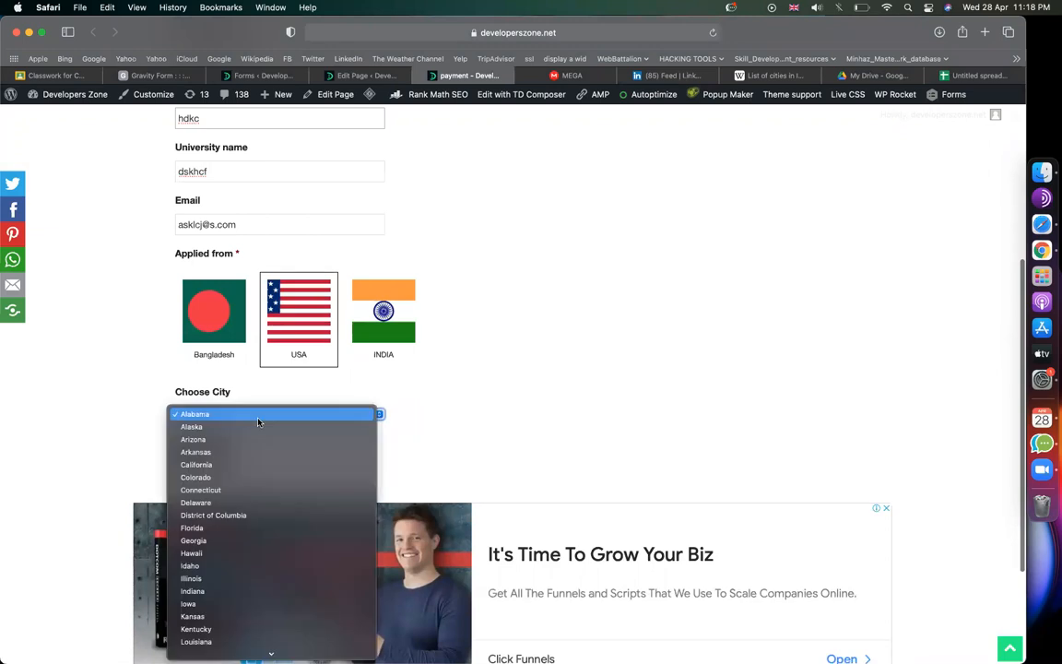
pyautogui.click(742, 381)
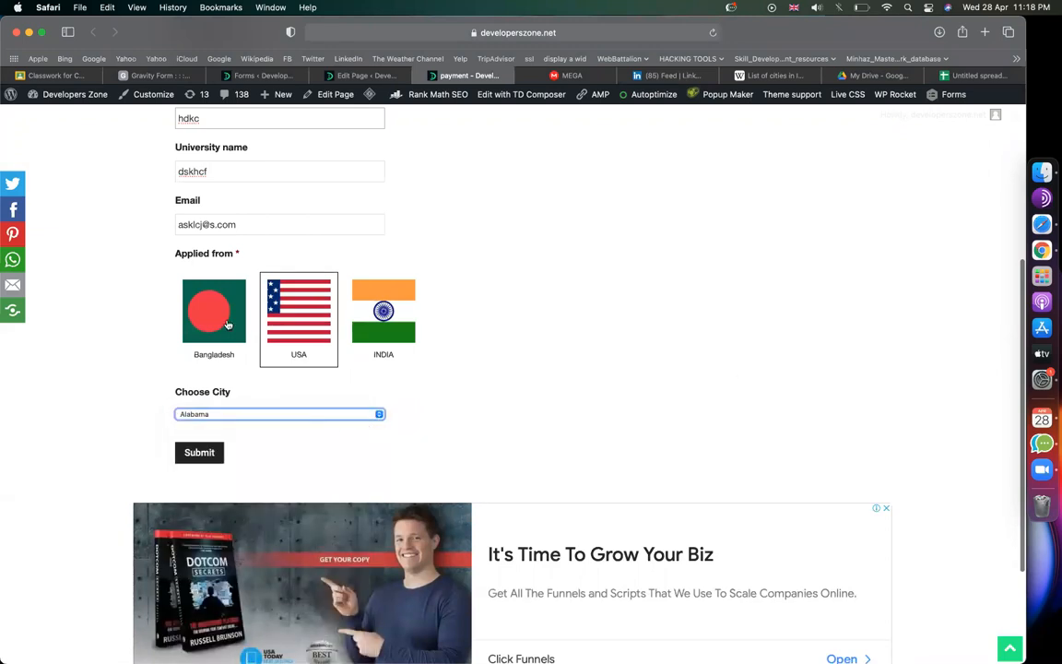
# Step: Review the three Choose City fields in the editor, then tick INDIA on the payment page
pyautogui.click(267, 75)
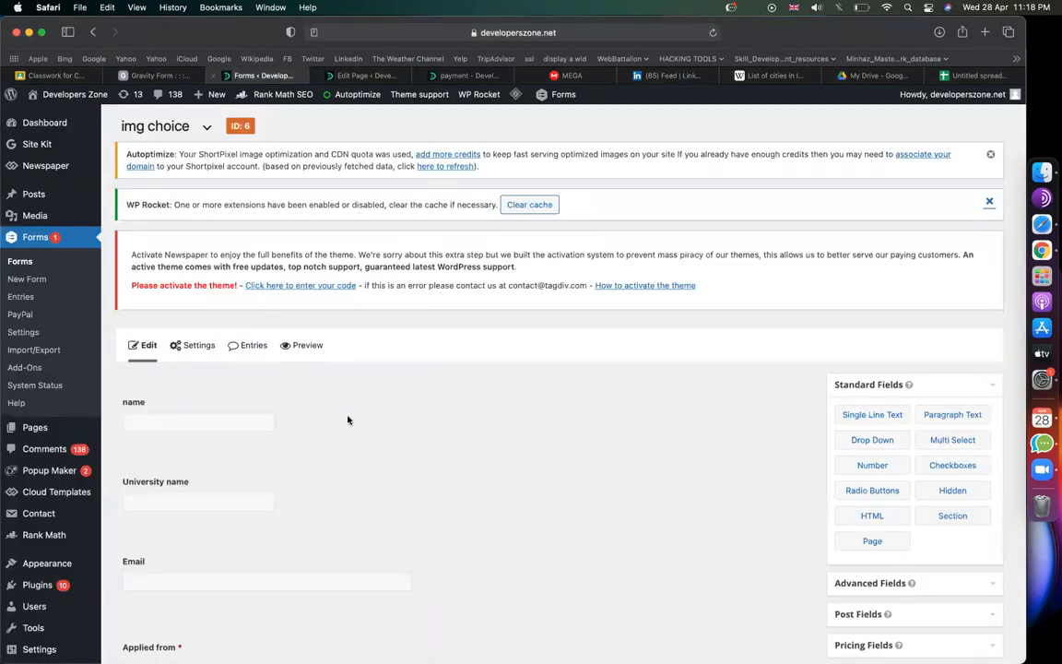
pyautogui.scroll(-1, 347, 421)
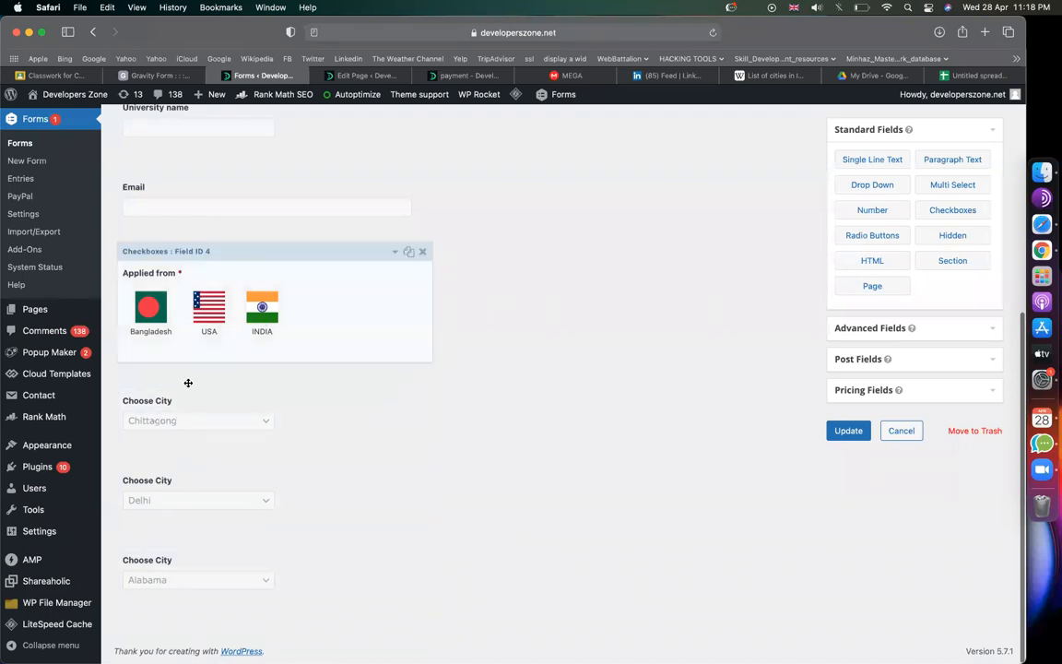
pyautogui.click(464, 75)
pyautogui.click(377, 325)
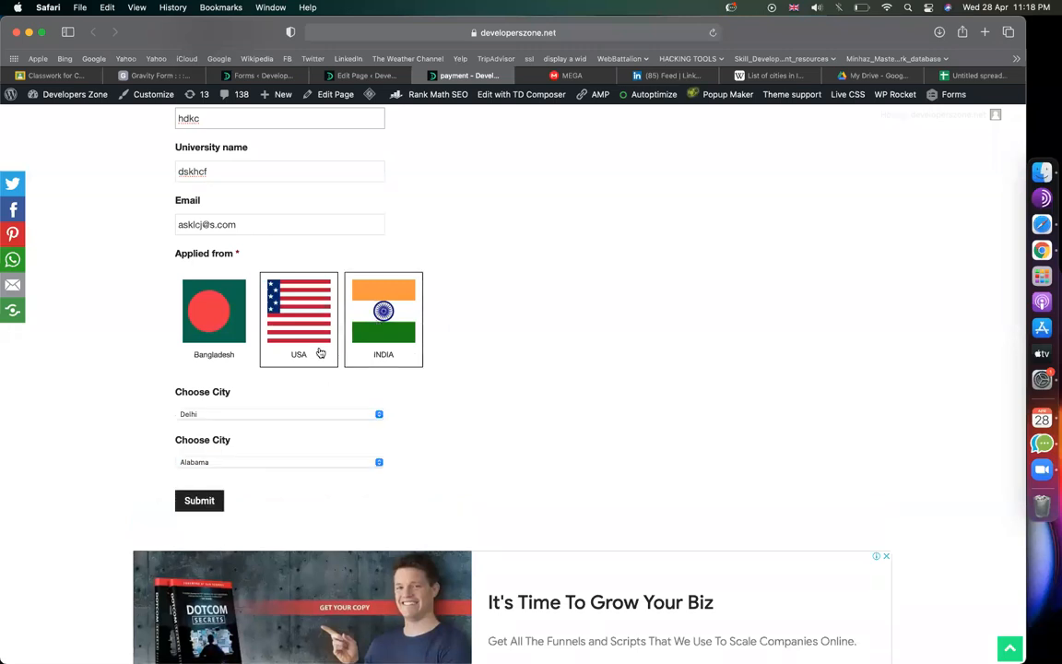
# Step: Check that INDIA's Choose City list offers Delhi, then return to the Gravity Forms editor
pyautogui.click(245, 420)
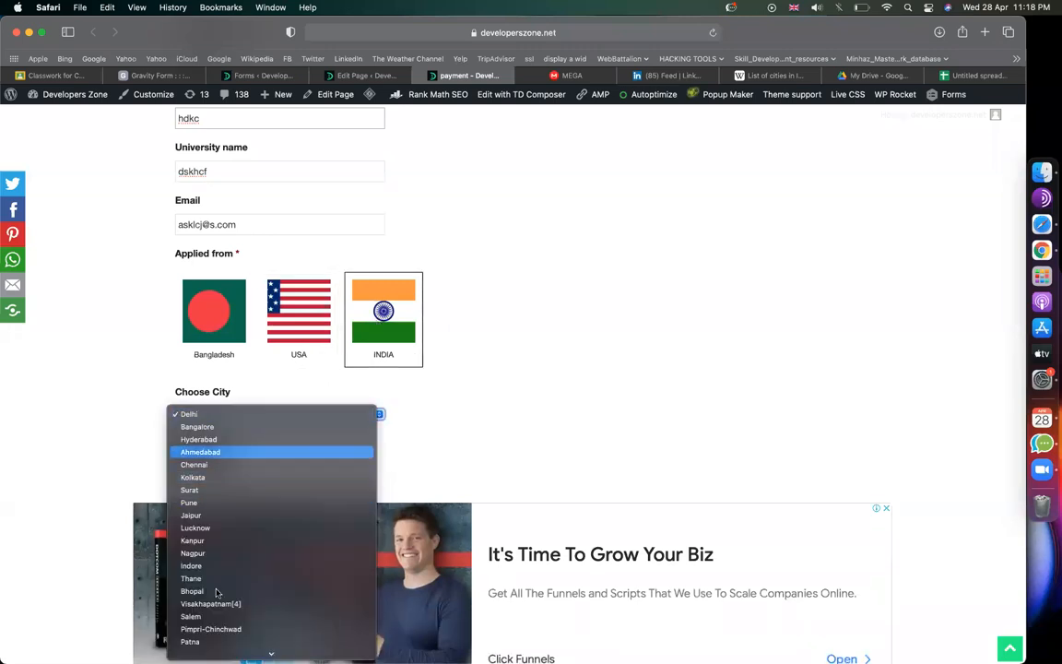
pyautogui.click(782, 343)
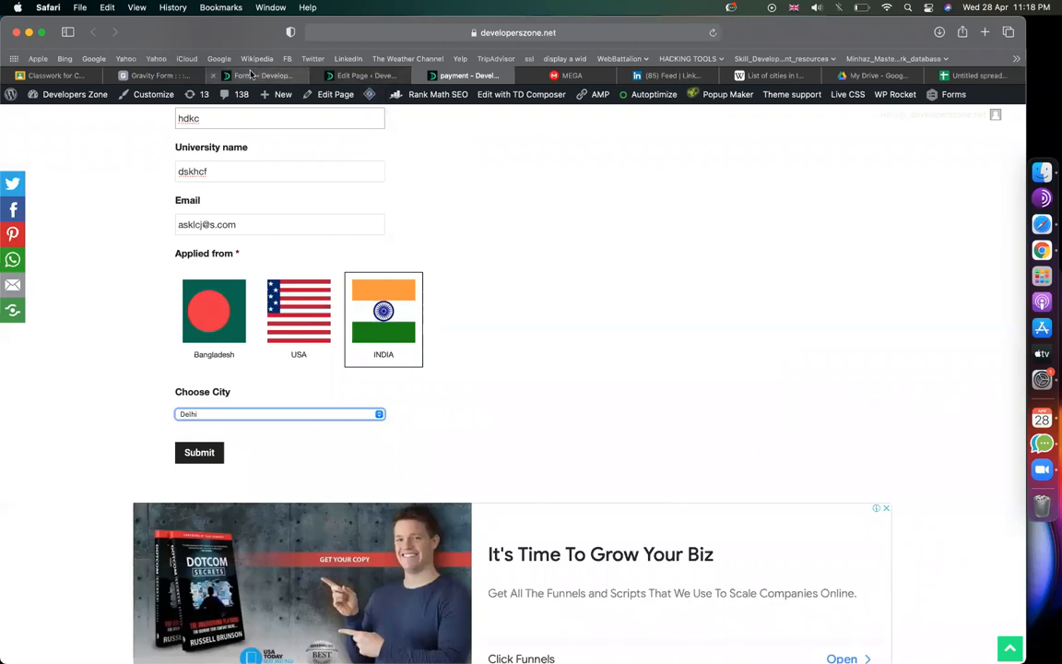
pyautogui.moveTo(253, 76)
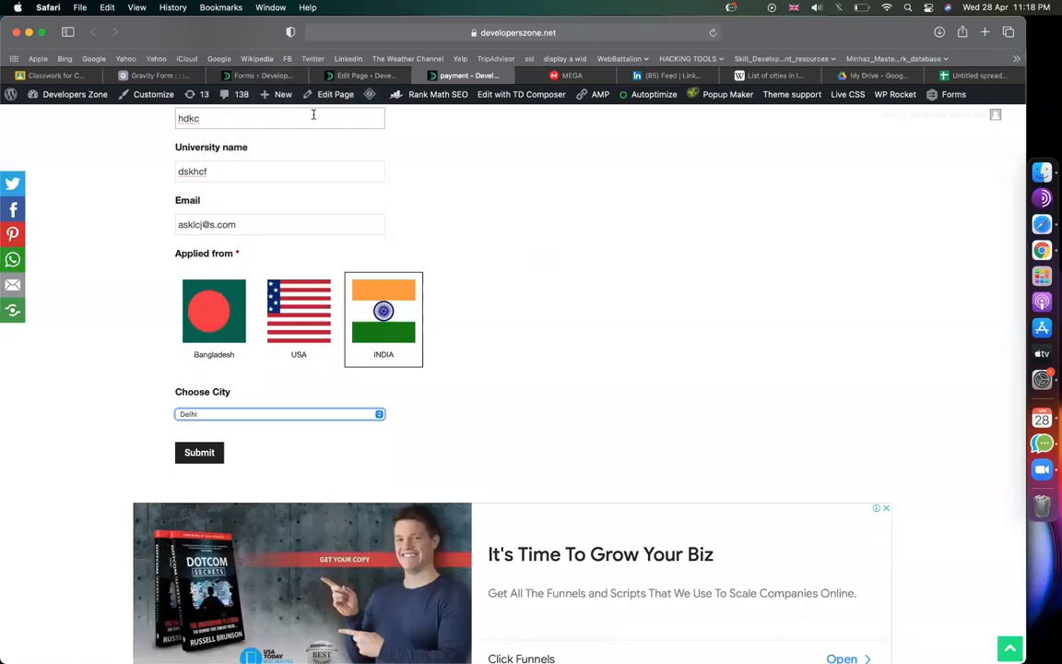
pyautogui.click(251, 75)
pyautogui.click(231, 305)
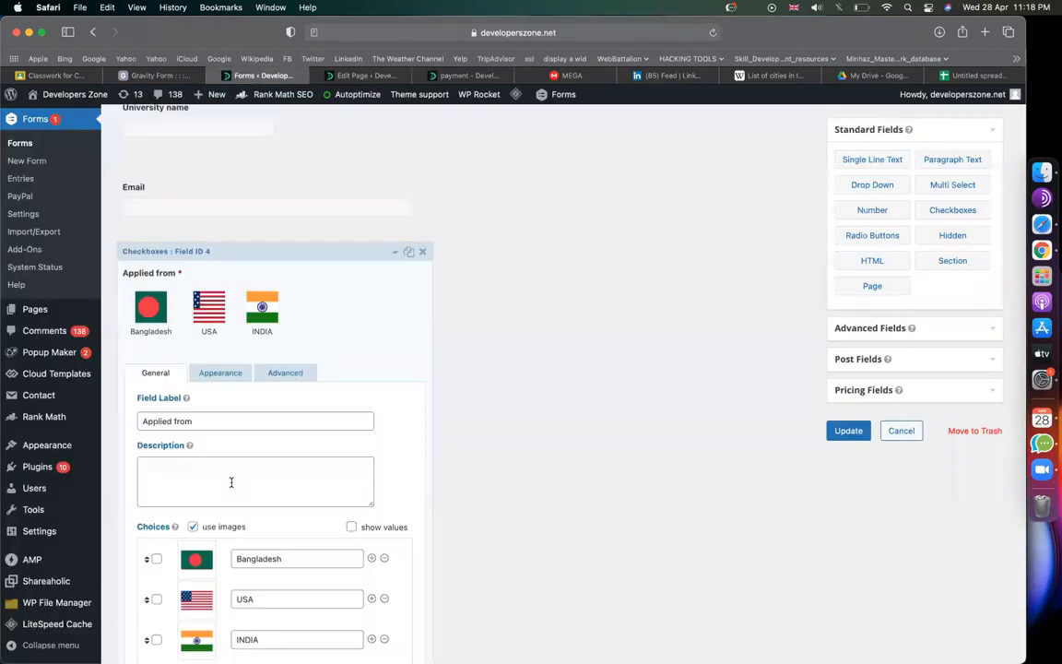
pyautogui.scroll(-3, 231, 482)
pyautogui.click(372, 489)
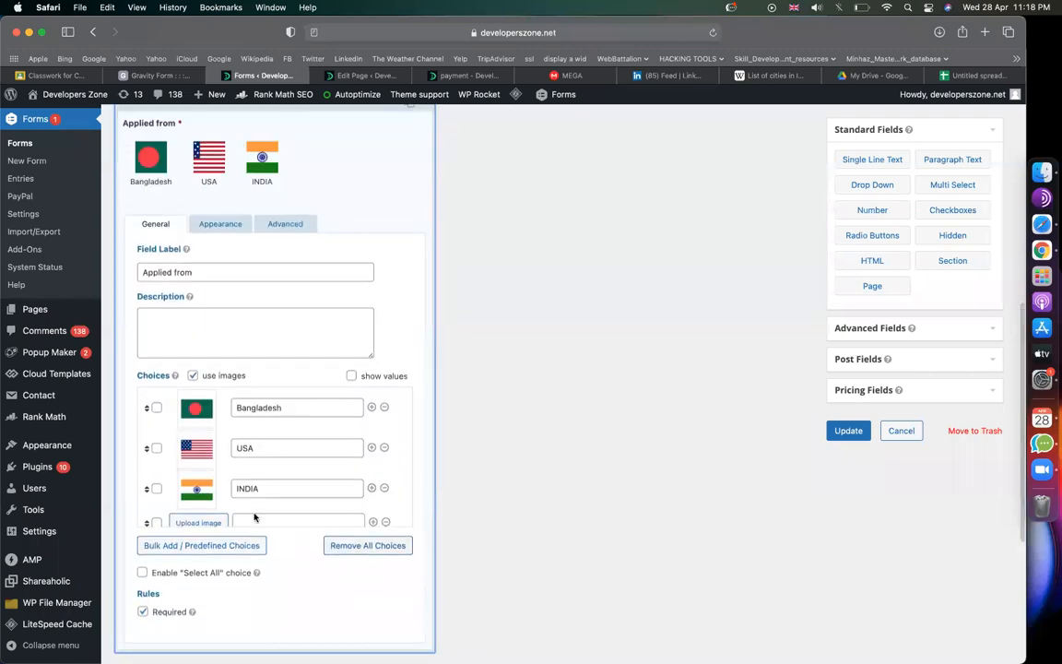
pyautogui.scroll(-2, 299, 398)
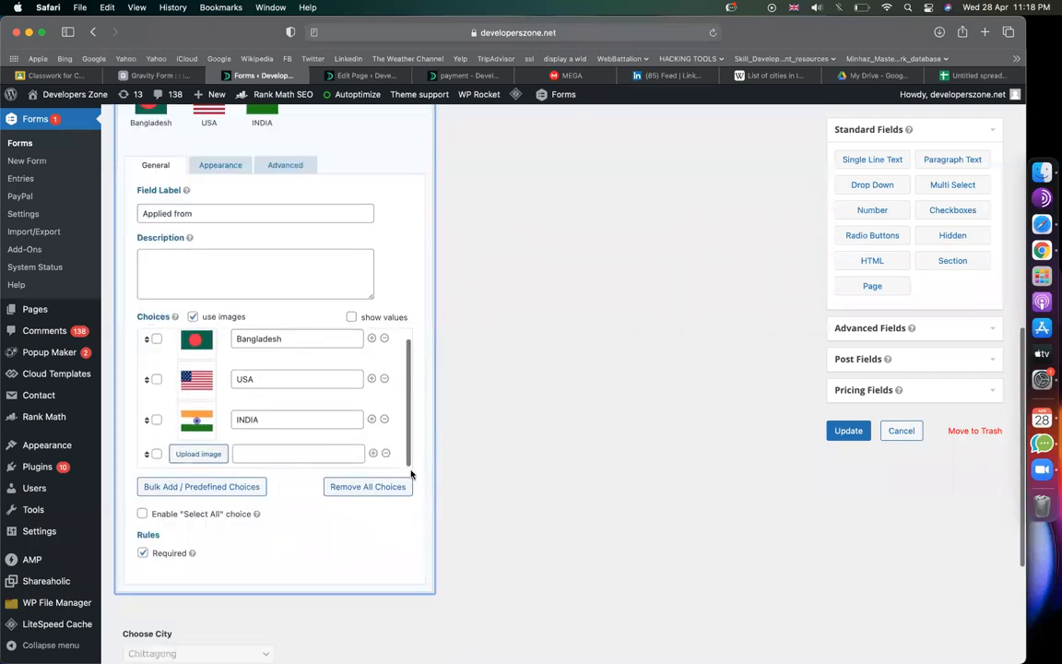
pyautogui.click(386, 455)
pyautogui.scroll(2, 277, 360)
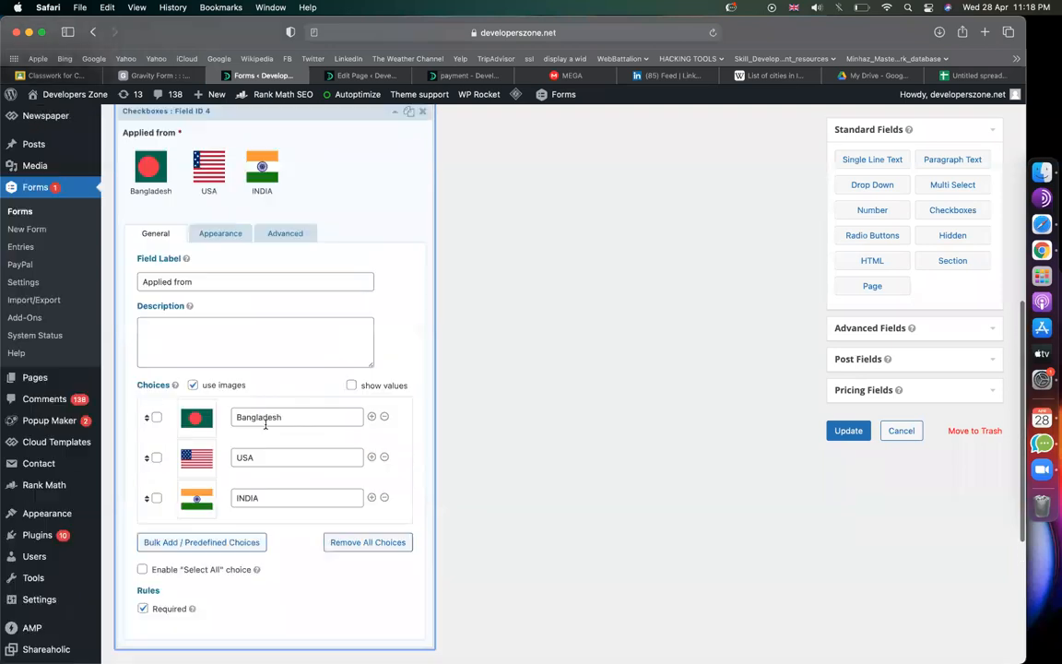
pyautogui.click(395, 153)
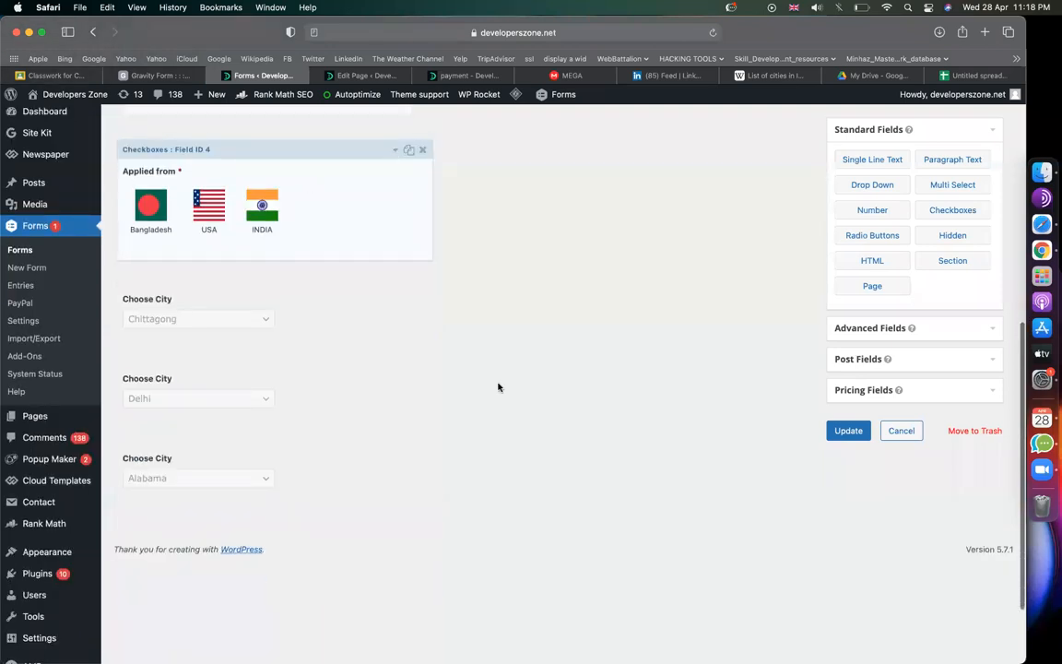
pyautogui.scroll(-2, 498, 385)
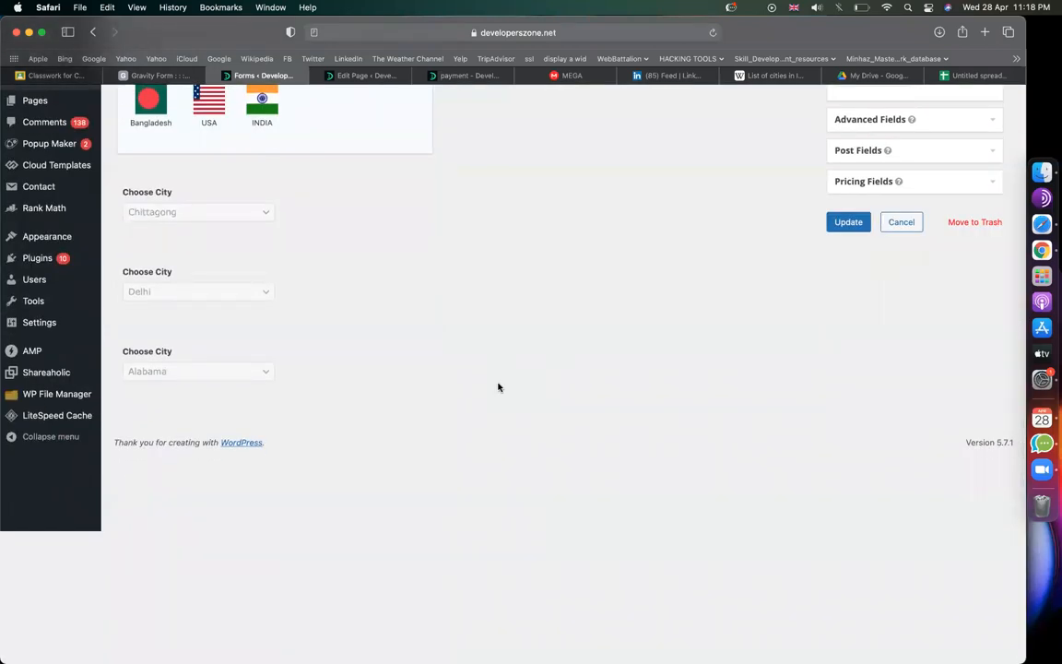
pyautogui.scroll(4, 433, 389)
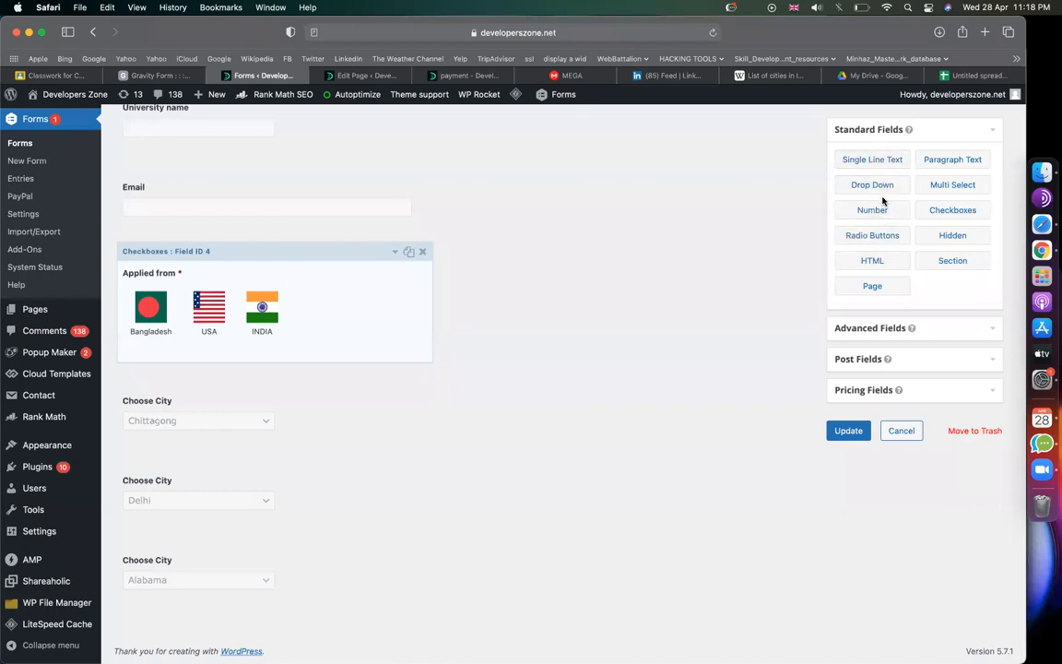
# Step: Add a Number field at the end of the form labelled 'HSC Grade'
pyautogui.moveTo(883, 212); pyautogui.dragTo(301, 610)
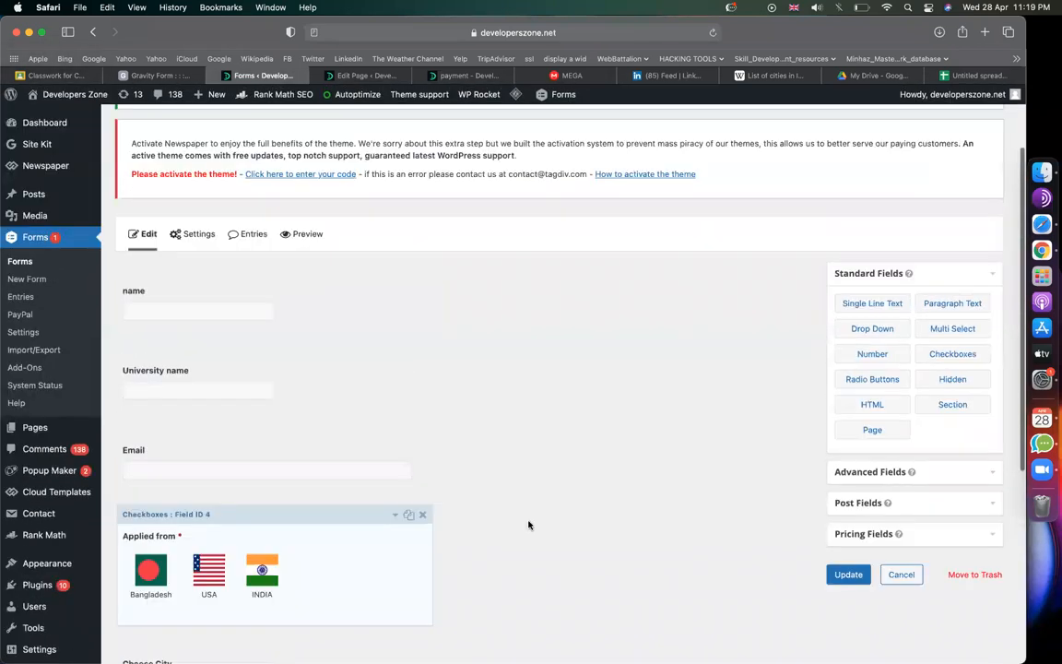
pyautogui.click(261, 572)
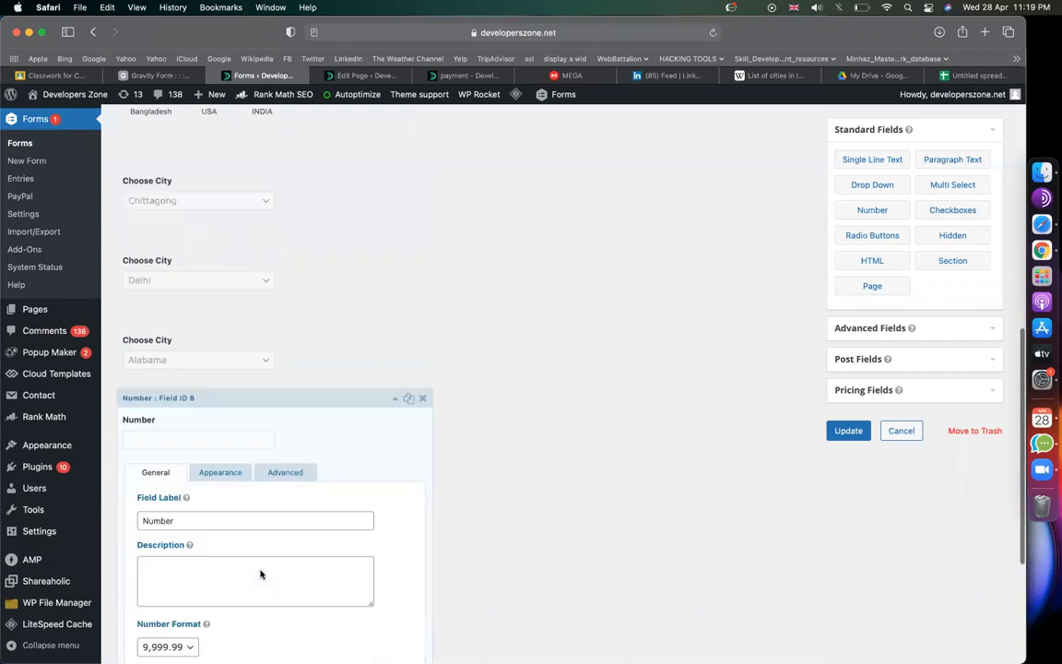
pyautogui.tripleClick(192, 383)
pyautogui.write('H')
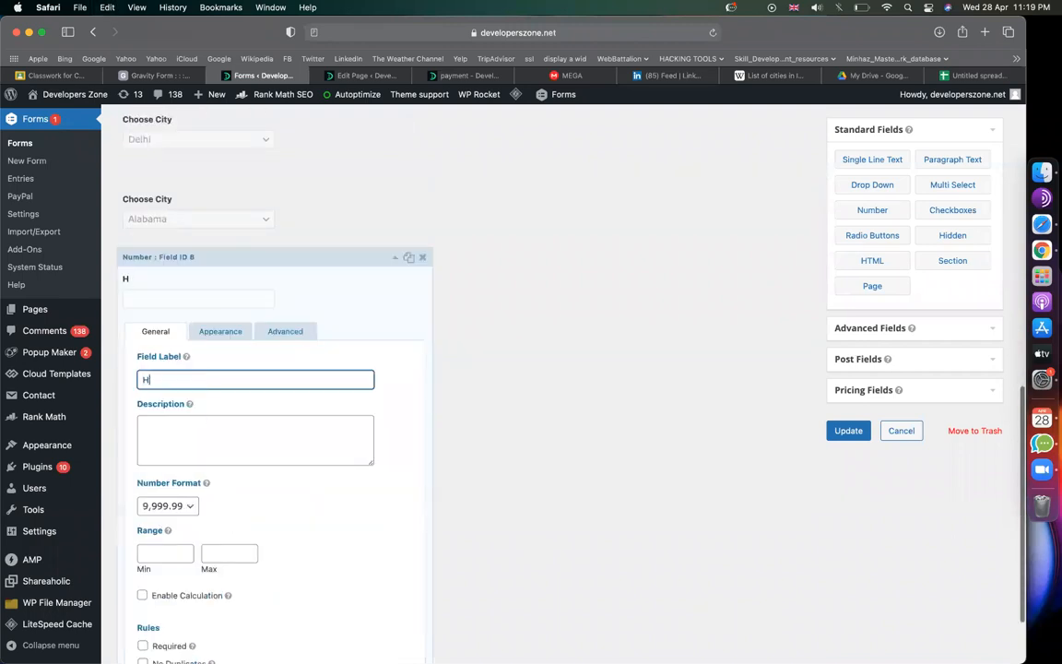
pyautogui.write('SC Grade')
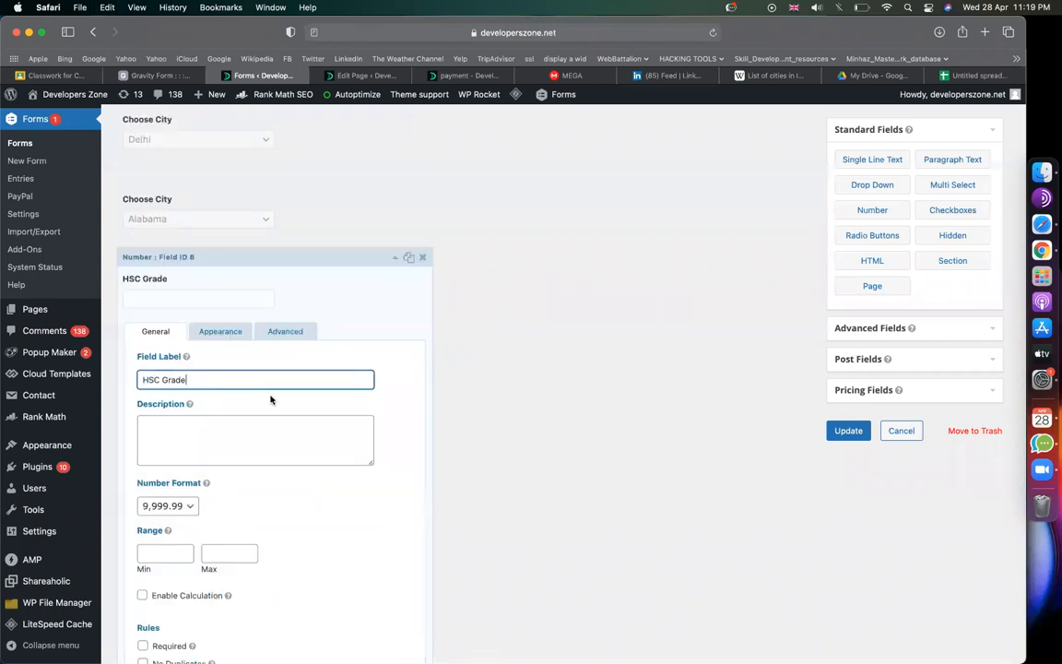
# Step: Set the HSC Grade range to minimum 0 and maximum 5.00
pyautogui.scroll(-2, 270, 398)
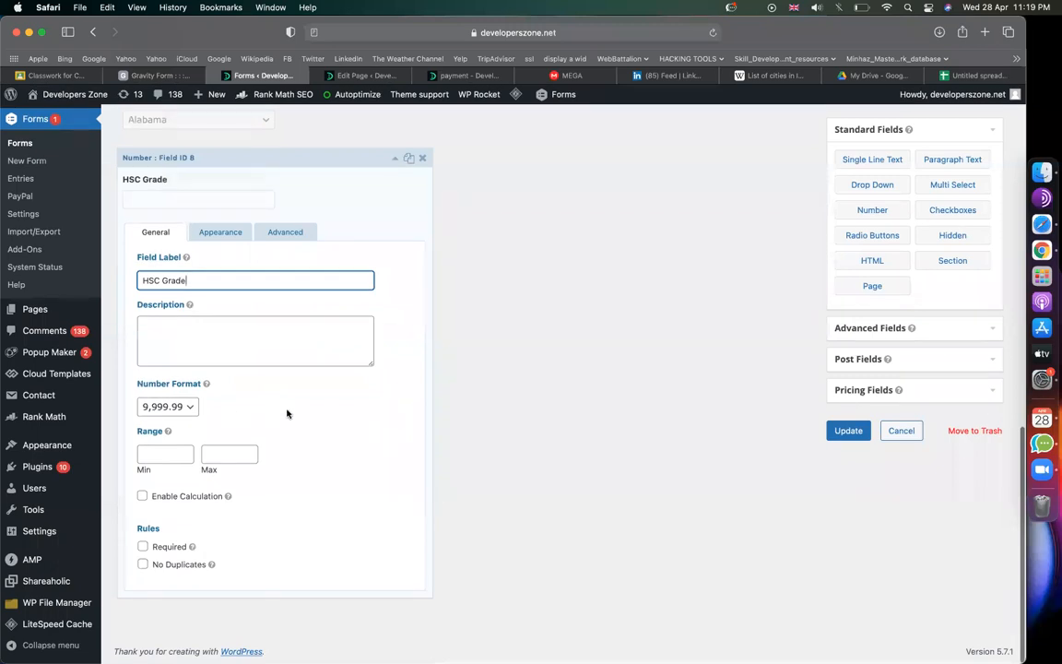
pyautogui.click(173, 452)
pyautogui.write('0')
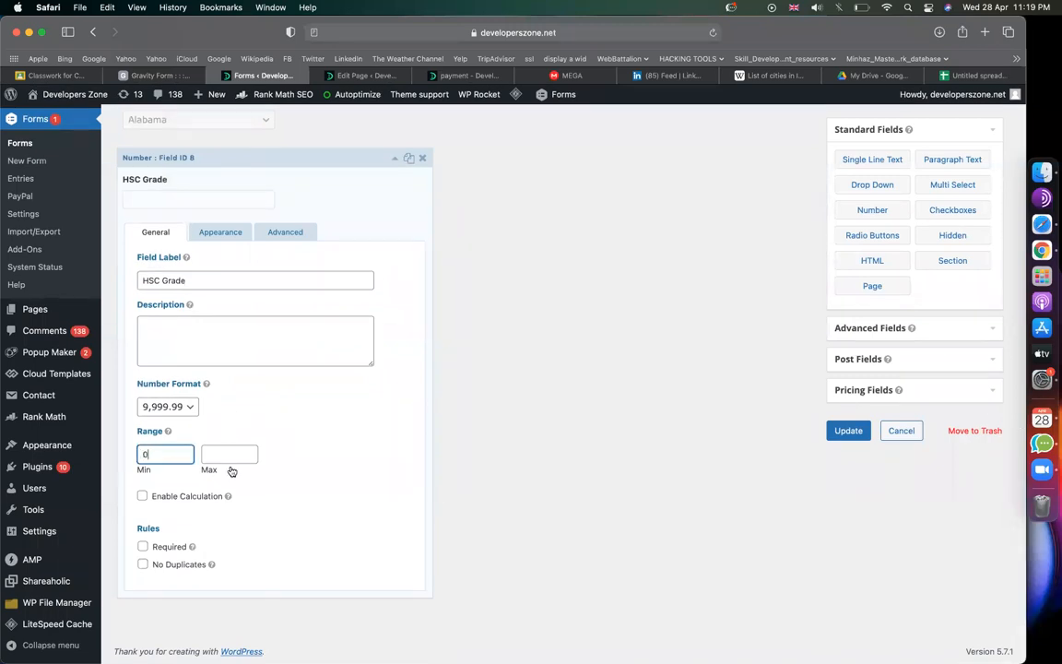
pyautogui.click(216, 455)
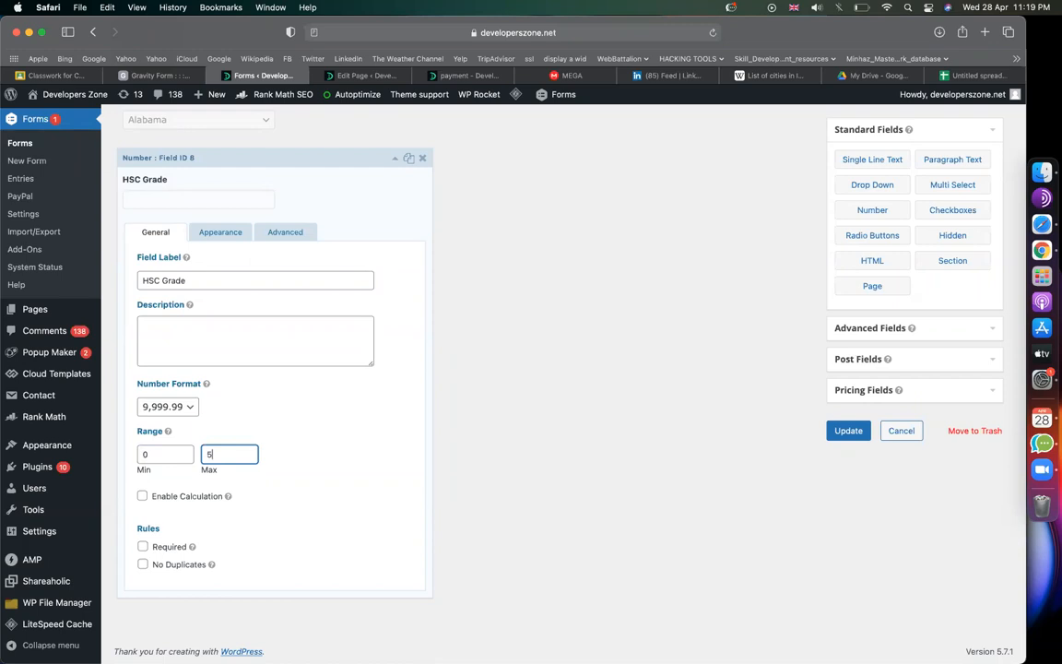
pyautogui.click(179, 451)
pyautogui.click(388, 476)
pyautogui.click(237, 455)
pyautogui.click(332, 484)
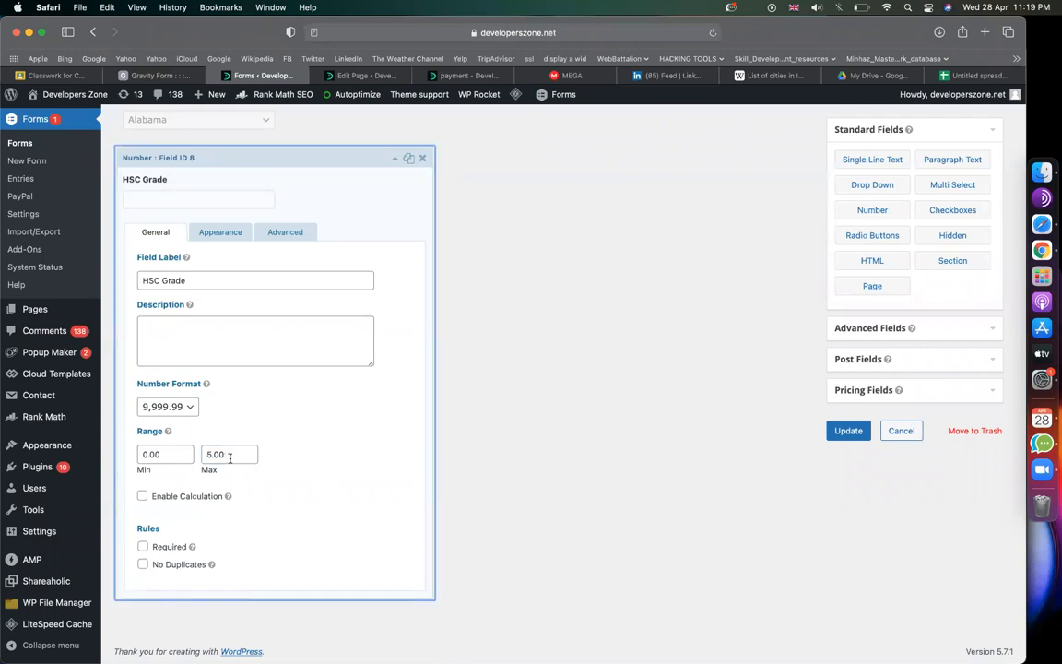
pyautogui.moveTo(229, 457); pyautogui.dragTo(200, 455)
pyautogui.click(366, 473)
# Step: Make HSC Grade required and collapse its settings
pyautogui.click(143, 547)
pyautogui.scroll(1, 396, 212)
pyautogui.click(394, 195)
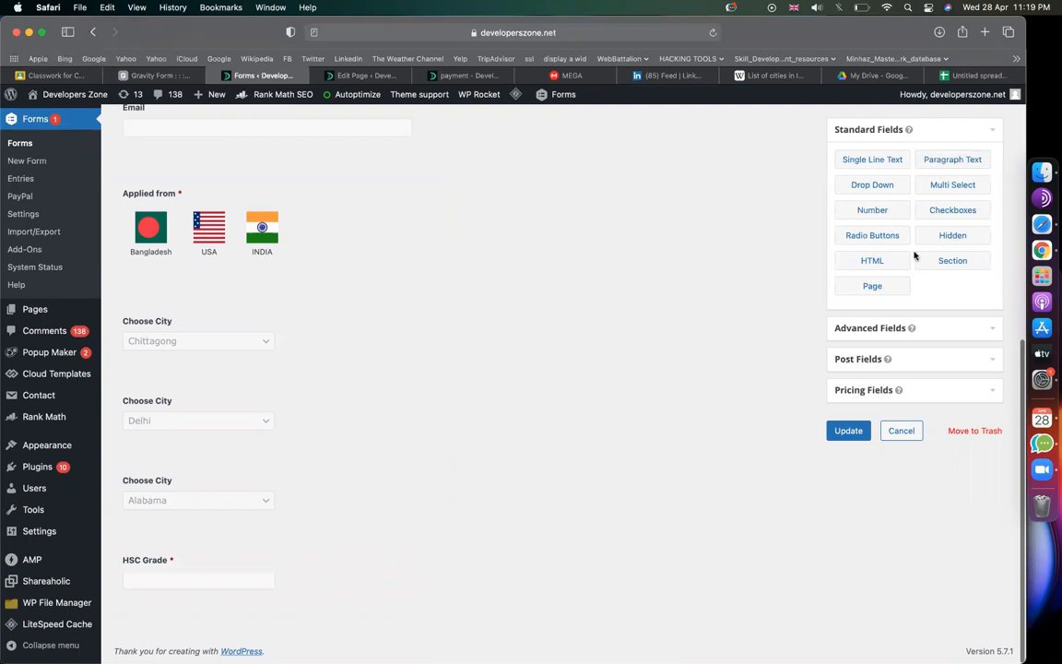
# Step: Add an HTML field from Standard Fields directly below HSC Grade
pyautogui.click(881, 328)
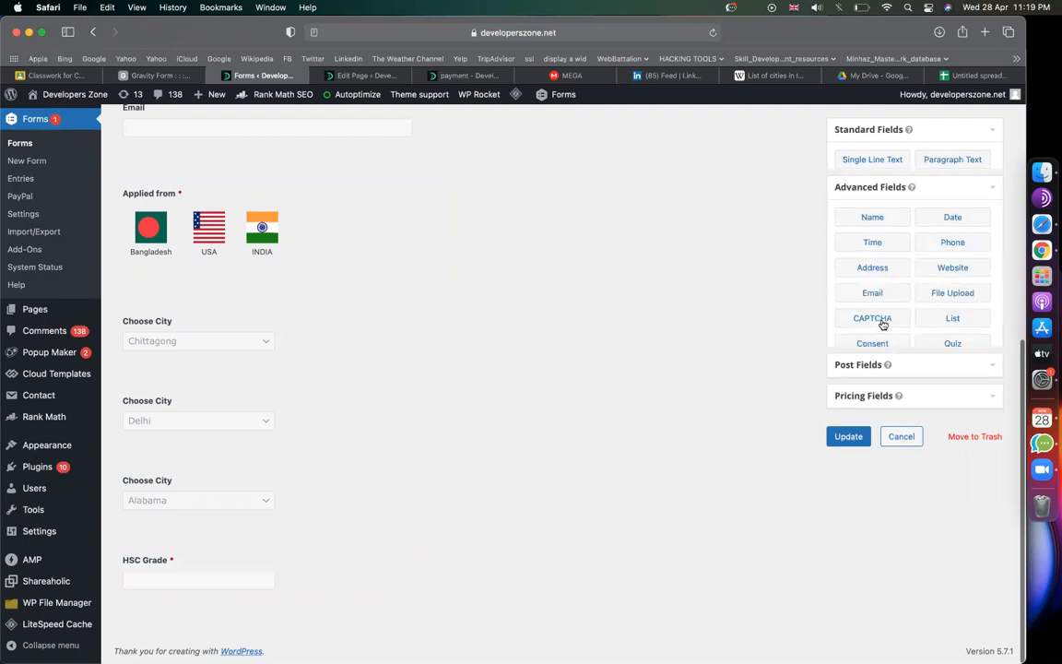
pyautogui.click(920, 135)
pyautogui.moveTo(872, 261); pyautogui.dragTo(389, 564)
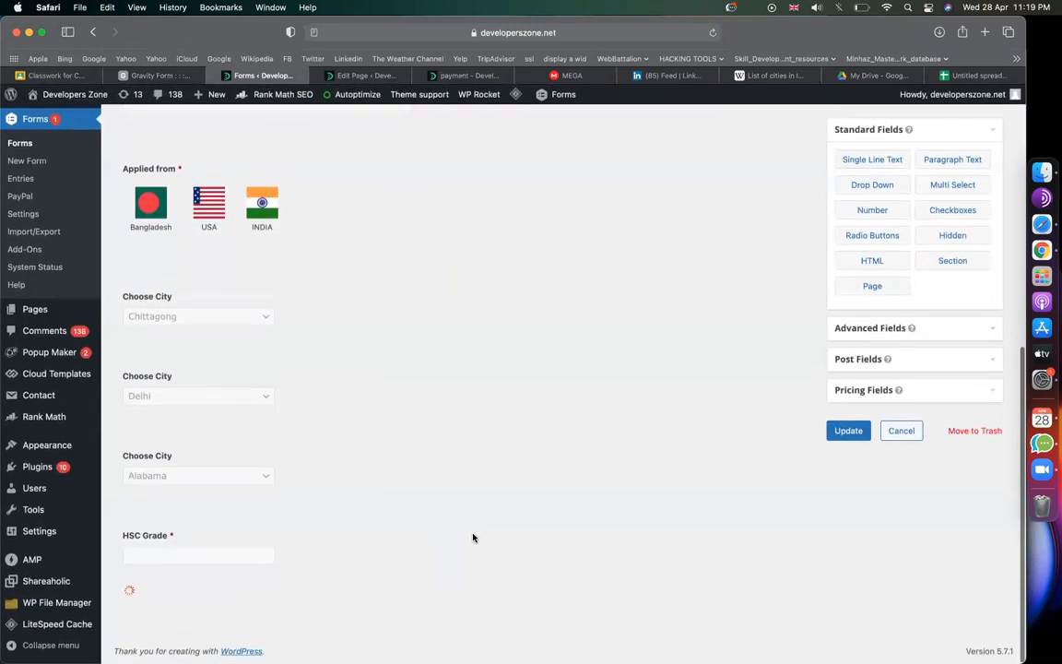
pyautogui.scroll(-2, 473, 537)
pyautogui.click(306, 545)
# Step: Replace the HTML block's Field Label with 'You can't apply for this position'
pyautogui.scroll(-5, 315, 484)
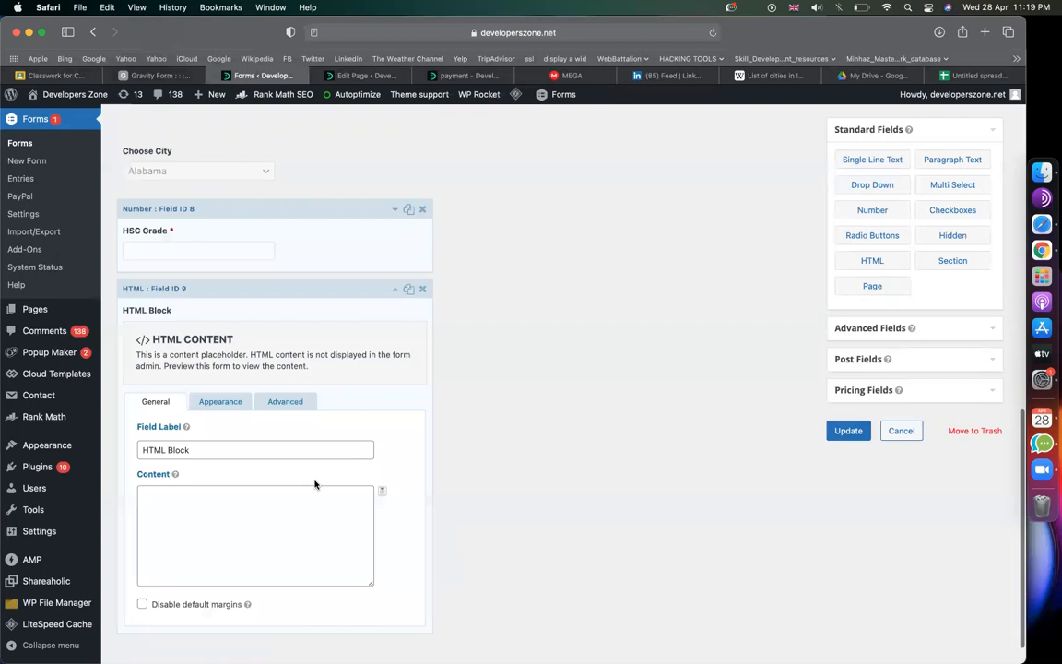
pyautogui.click(226, 466)
pyautogui.tripleClick(237, 412)
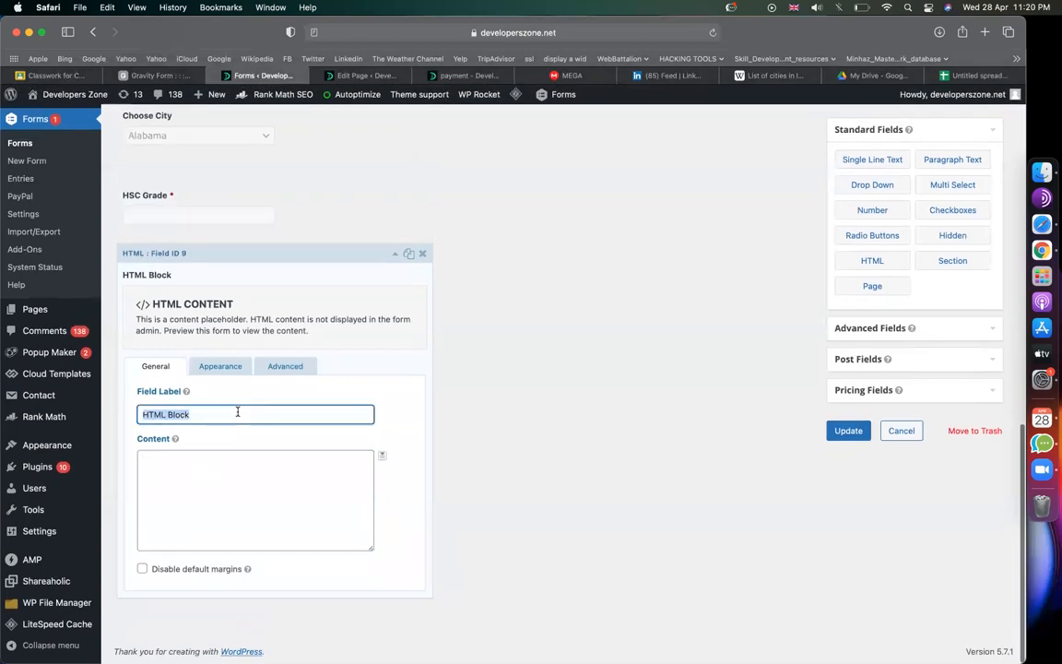
pyautogui.write("You can't a[j")
pyautogui.press('BackSpace')
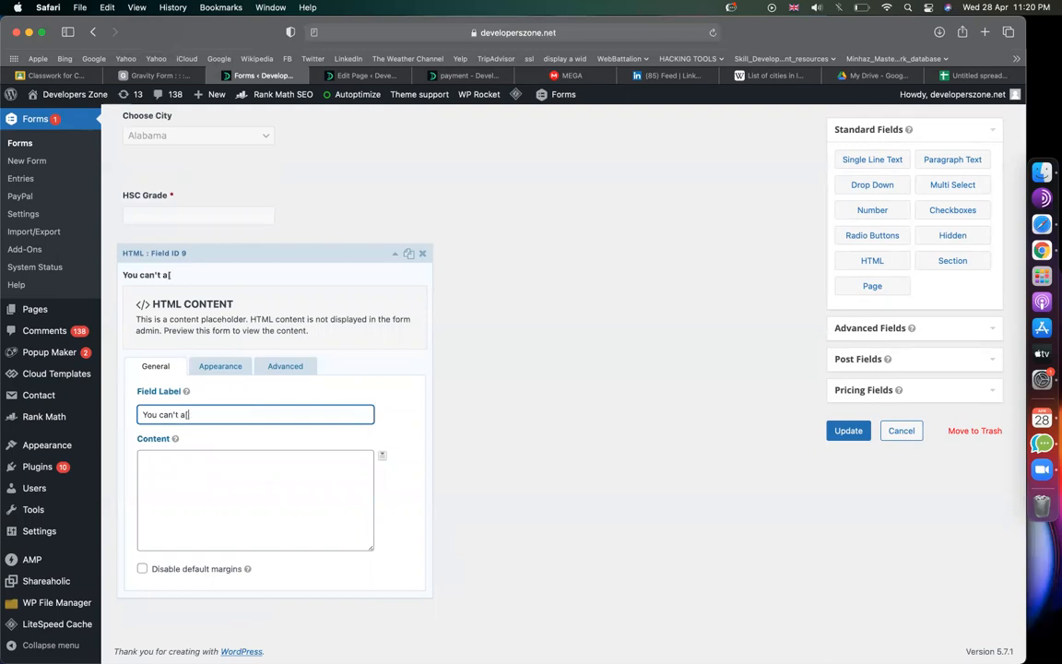
pyautogui.write('pply for thi')
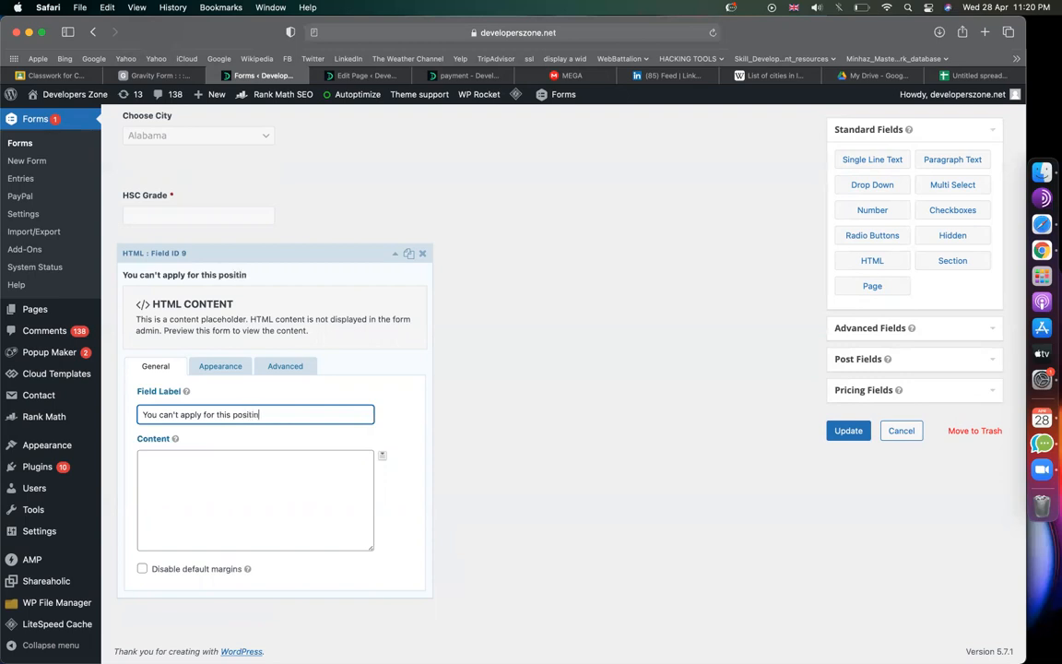
pyautogui.write('s position')
# Step: Show the HTML block only if HSC Grade is less than 4, then update the form
pyautogui.click(285, 366)
pyautogui.click(198, 569)
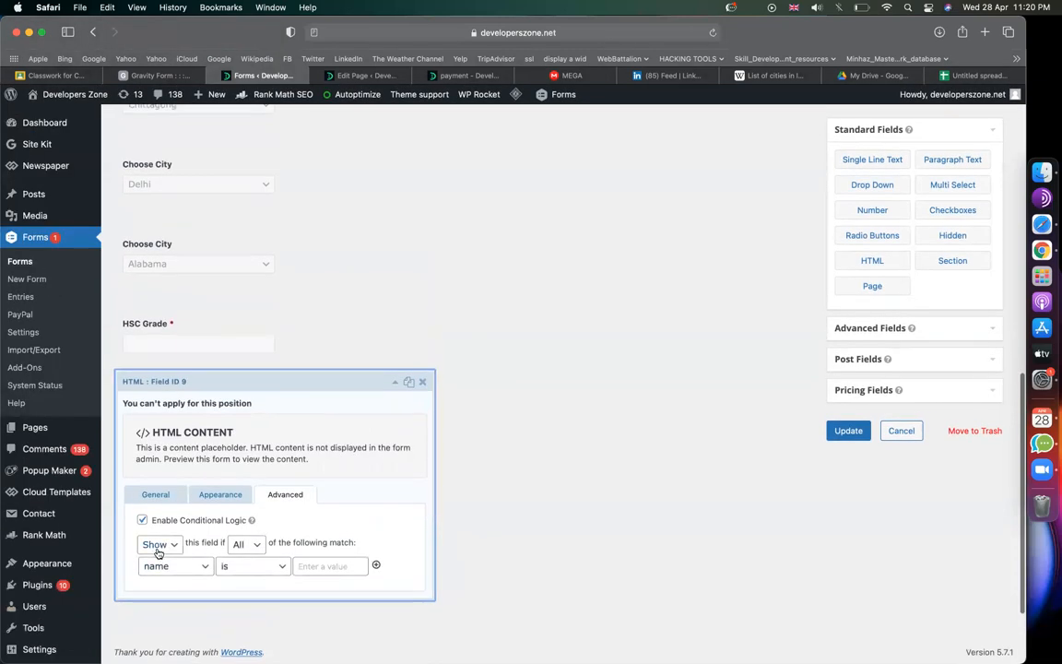
pyautogui.click(164, 563)
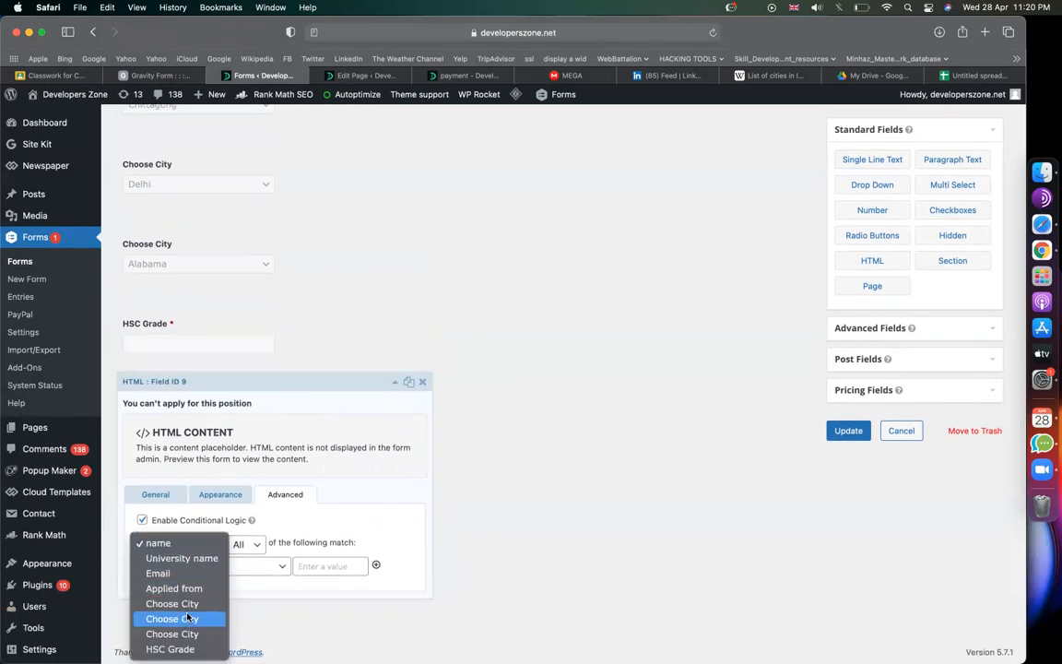
pyautogui.click(169, 649)
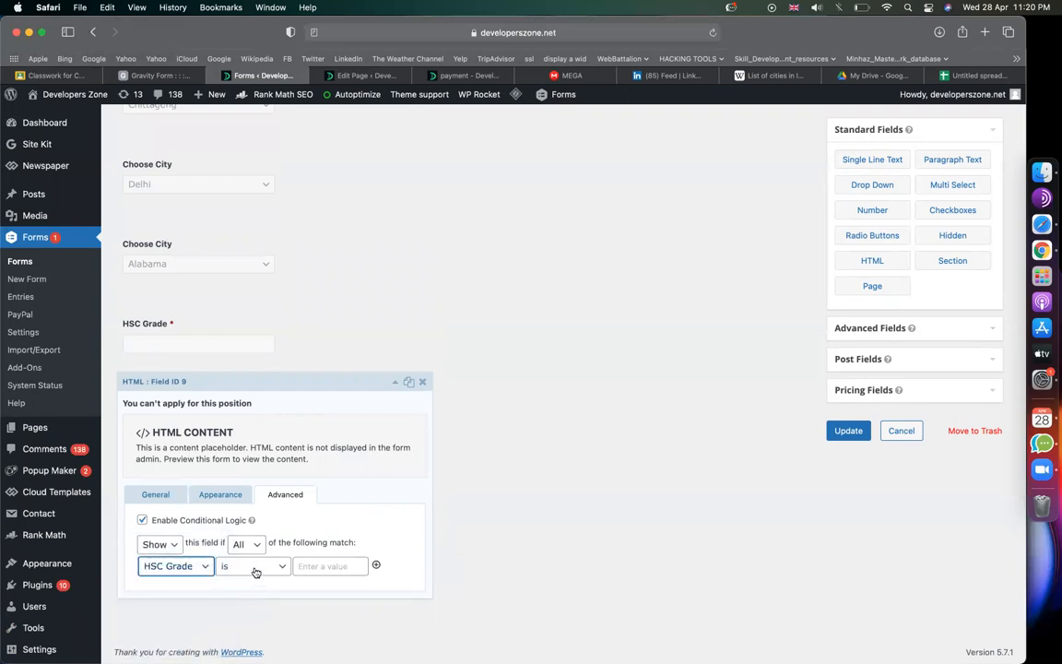
pyautogui.click(255, 569)
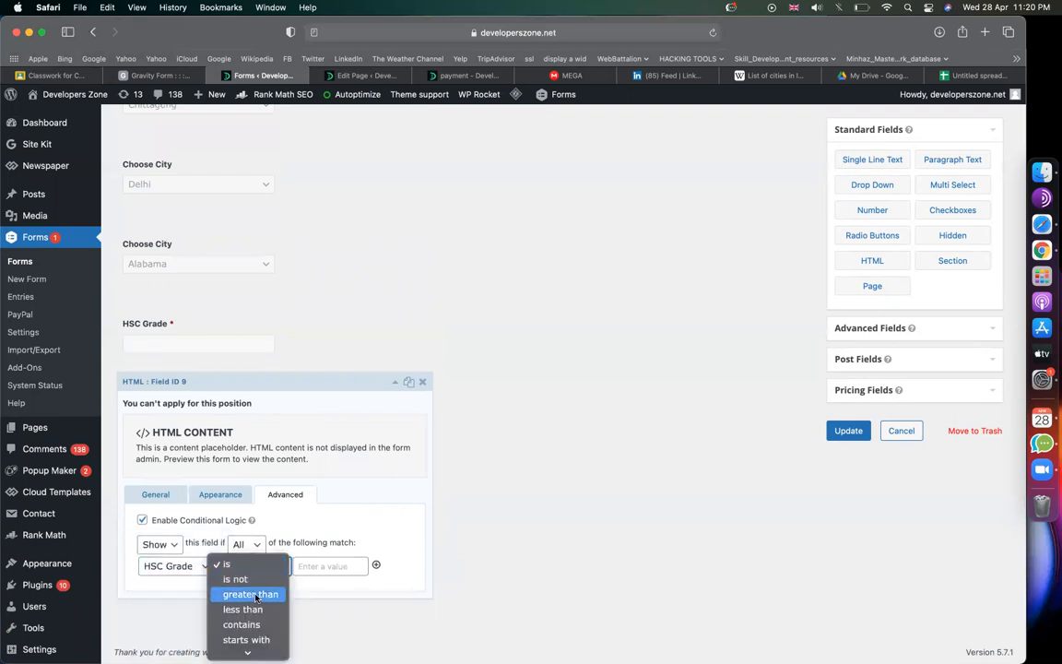
pyautogui.click(255, 609)
pyautogui.click(315, 570)
pyautogui.write('4')
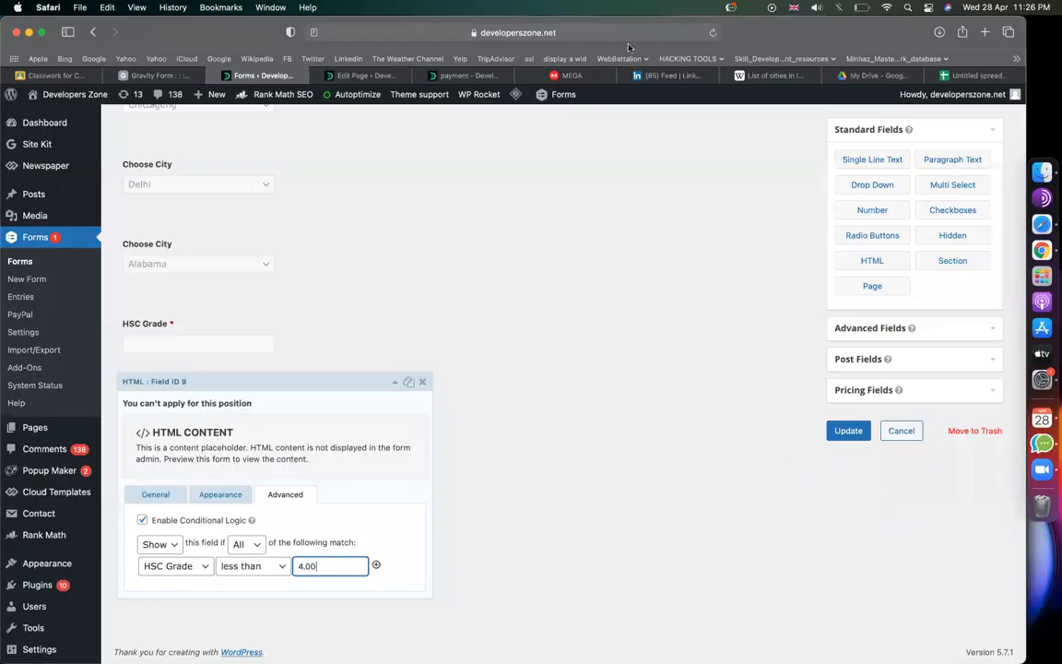
pyautogui.click(848, 431)
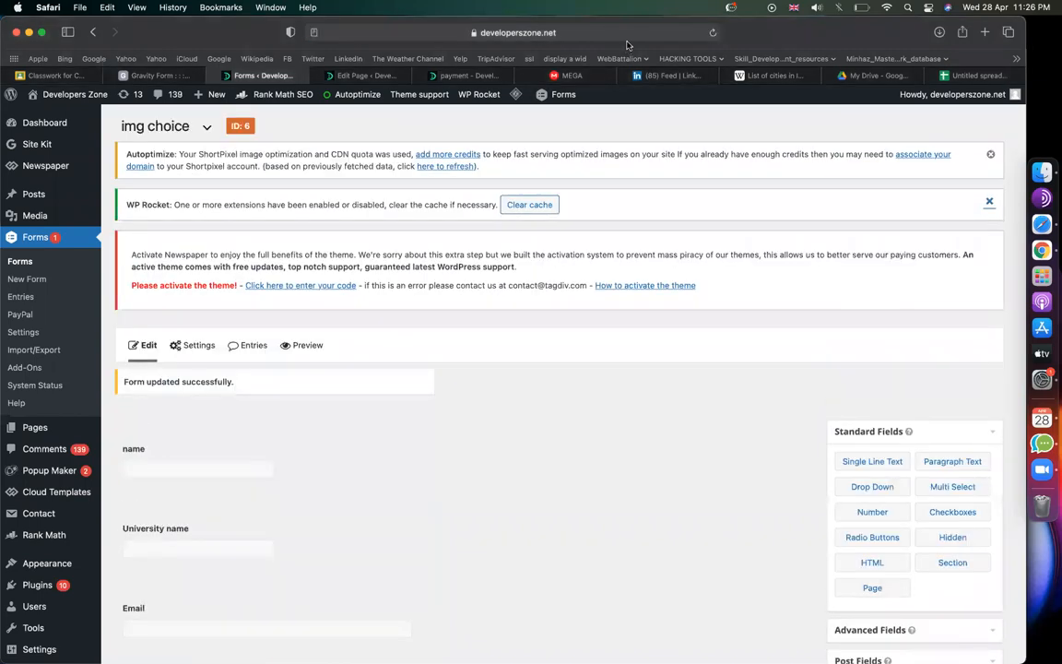
# Step: Reload the live payment page and pick Bangladesh as the country
pyautogui.click(467, 75)
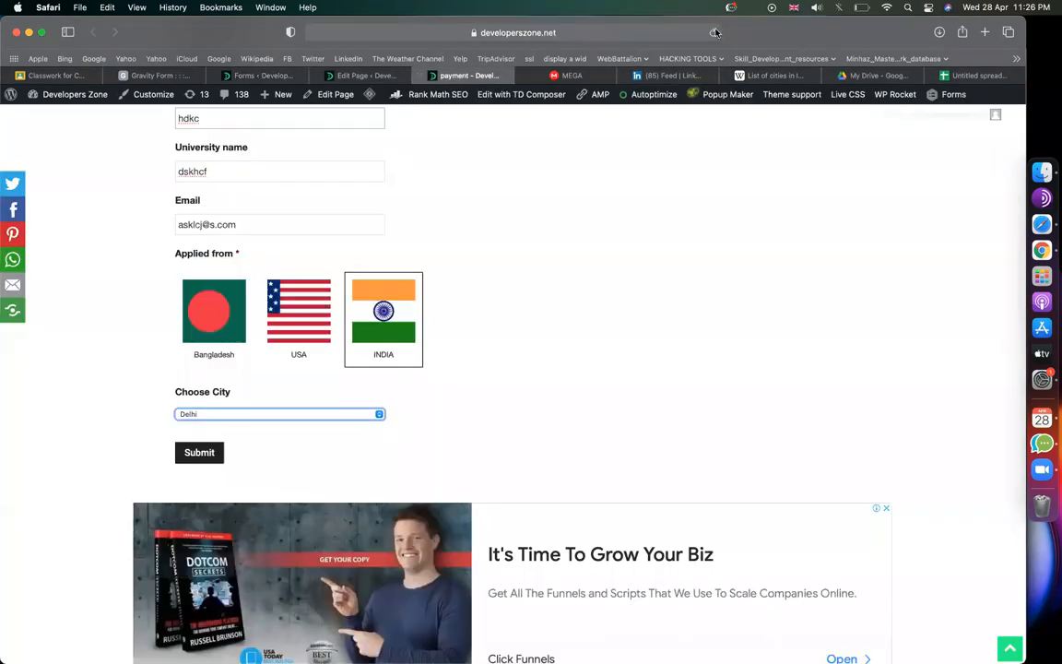
pyautogui.press('super+r')
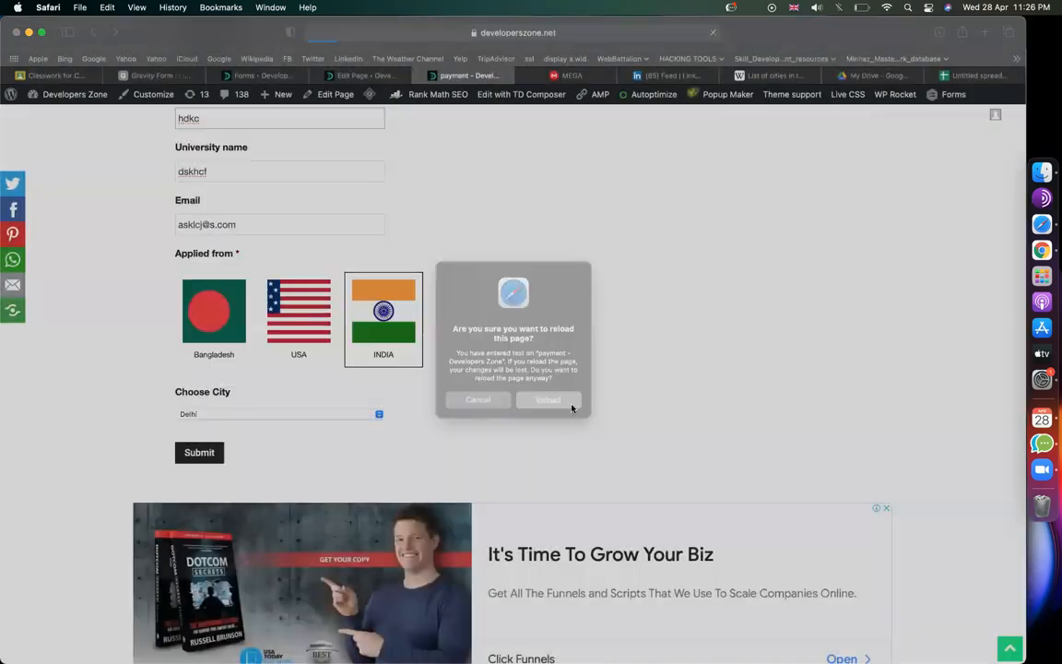
pyautogui.click(572, 407)
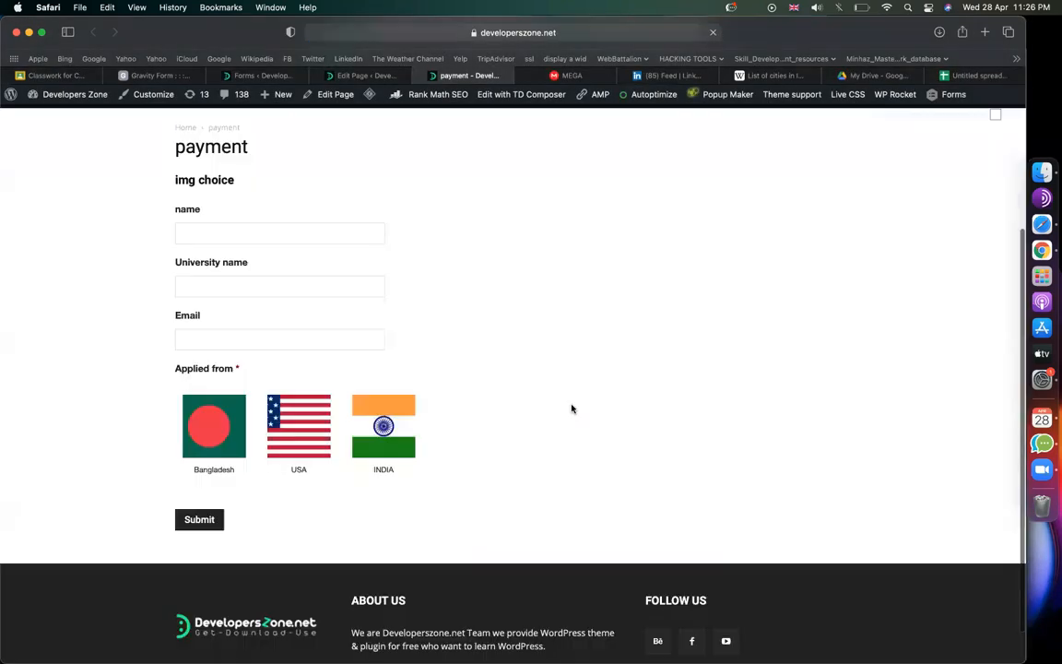
pyautogui.click(198, 406)
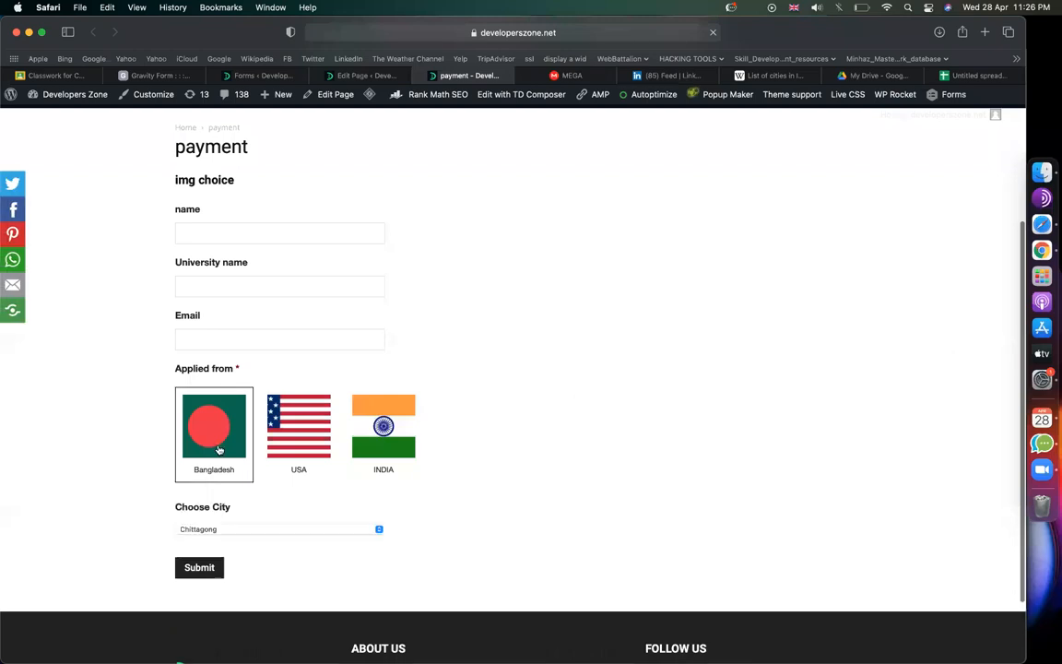
# Step: Replace the payment page's shortcode with the img choice form and update the page
pyautogui.click(328, 74)
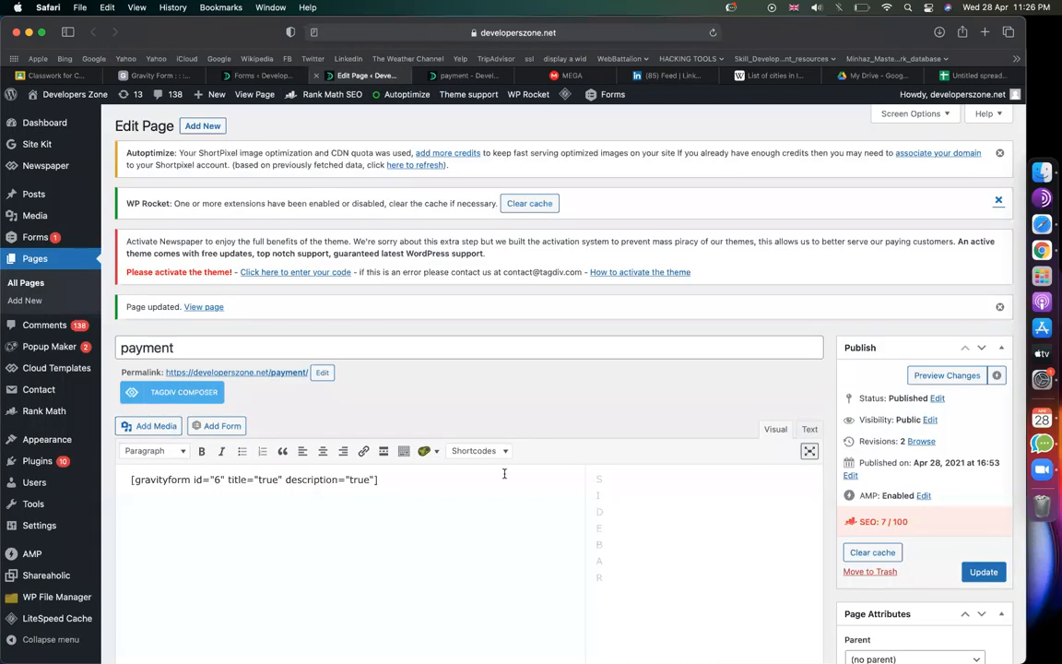
pyautogui.press('BackSpace')
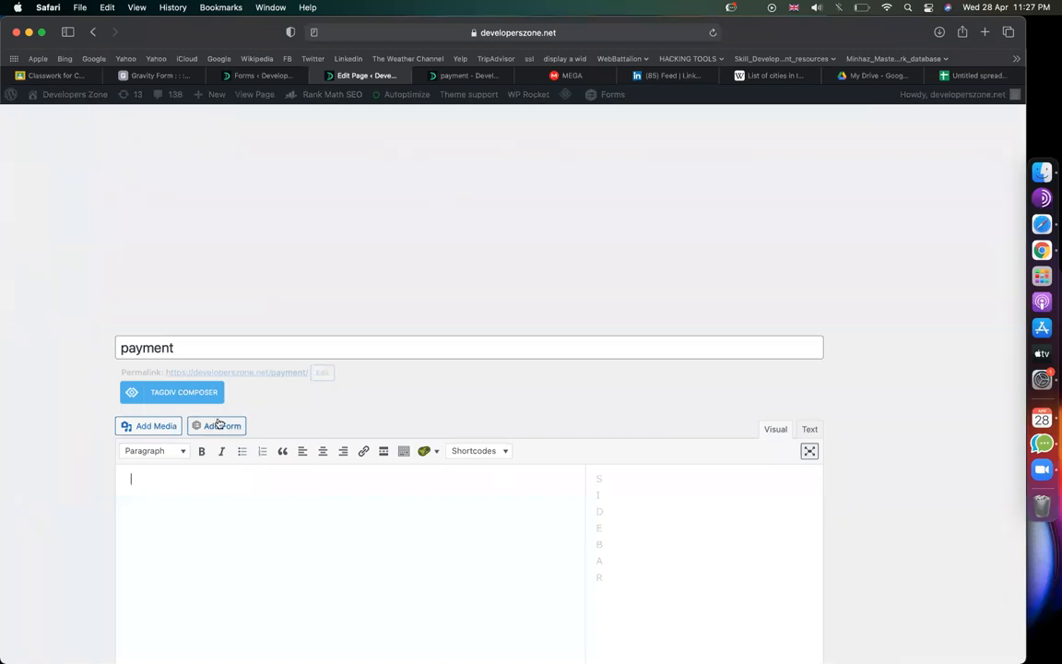
pyautogui.click(218, 425)
pyautogui.click(311, 216)
pyautogui.click(315, 199)
pyautogui.click(315, 309)
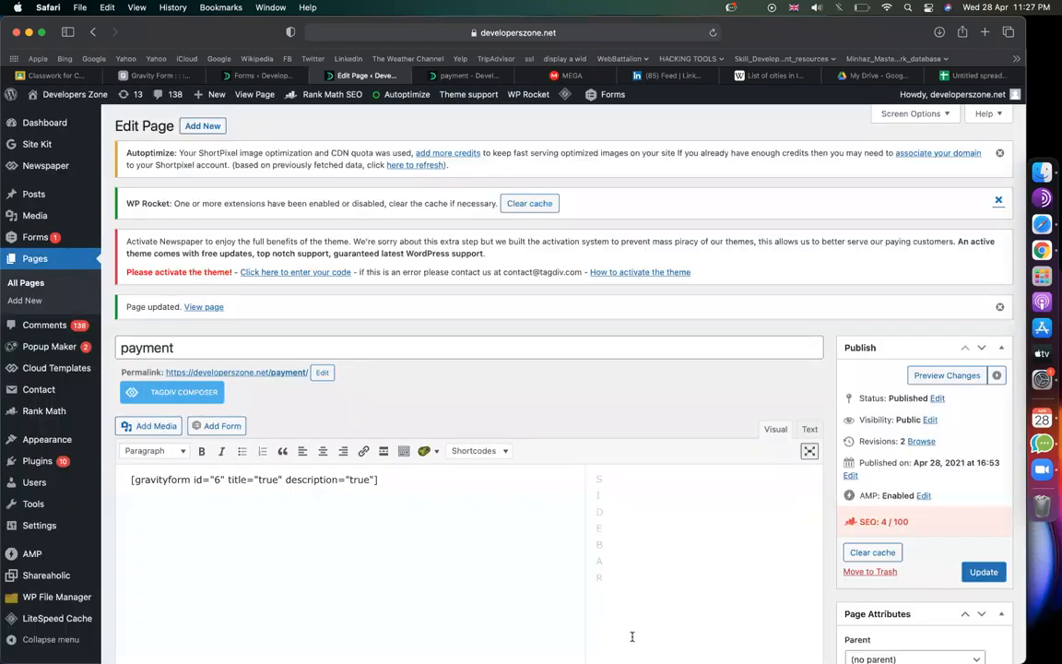
pyautogui.click(981, 571)
pyautogui.click(433, 76)
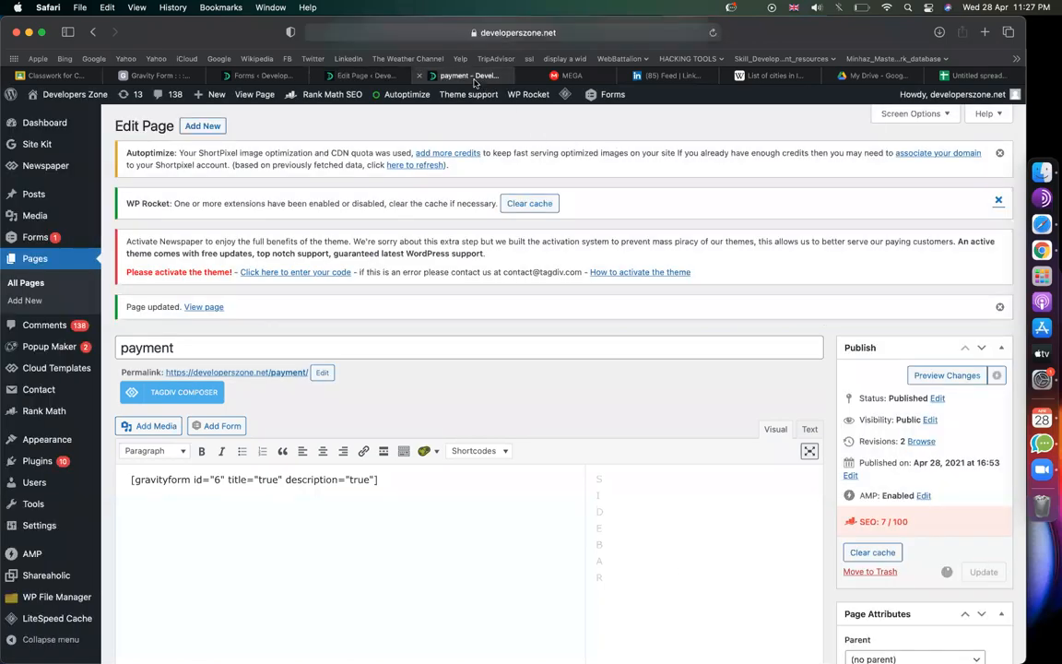
# Step: Reload the live payment page to see the updated form
pyautogui.click(713, 34)
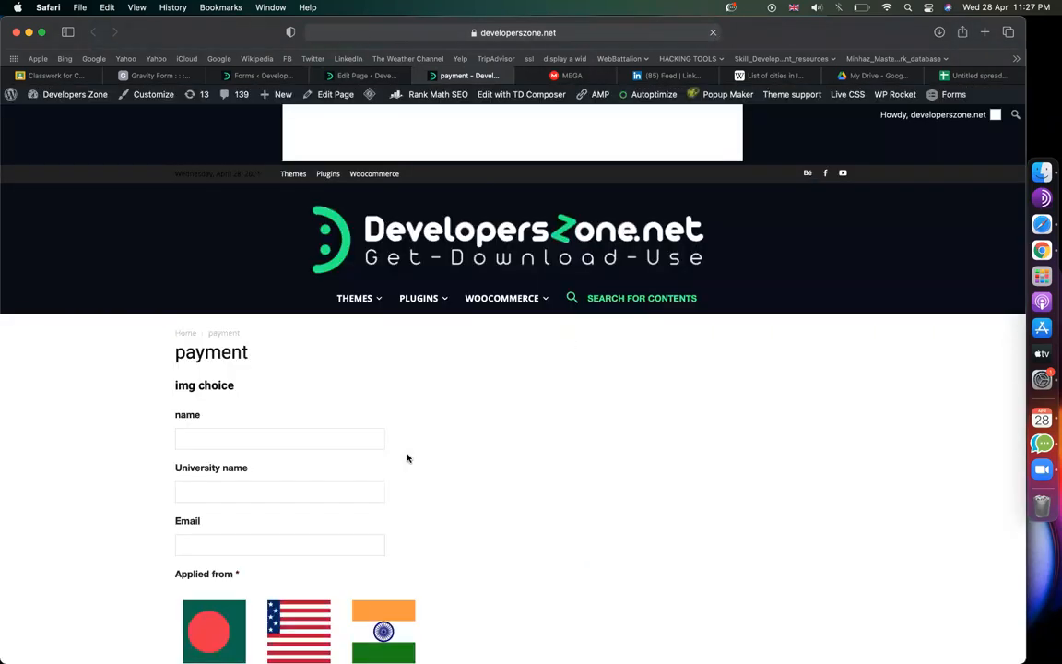
pyautogui.scroll(-4, 267, 239)
pyautogui.click(255, 188)
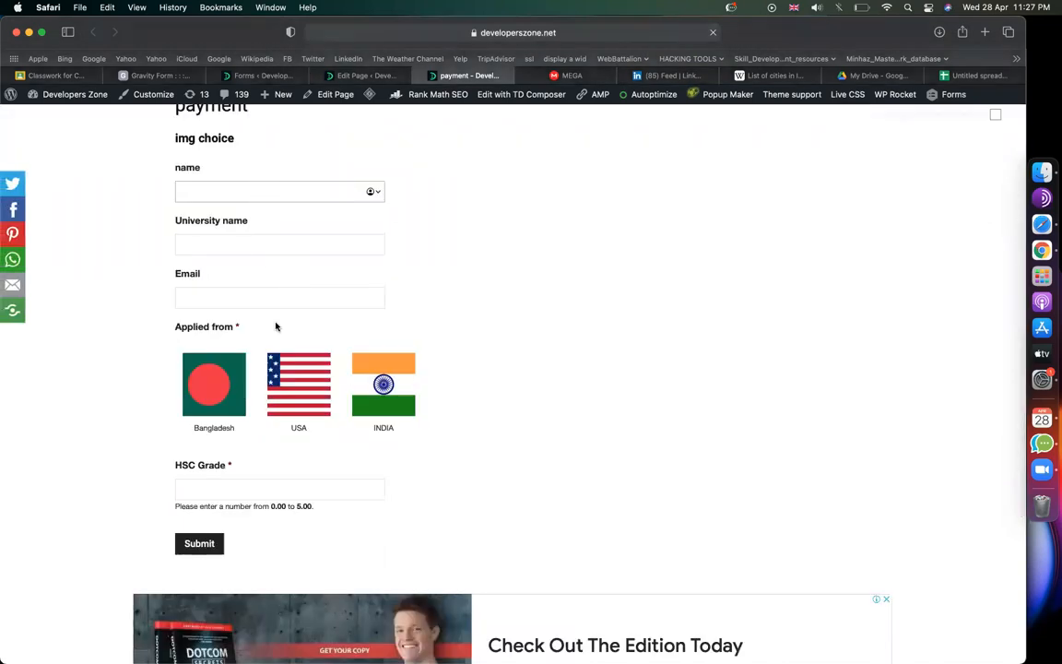
pyautogui.scroll(-2, 275, 350)
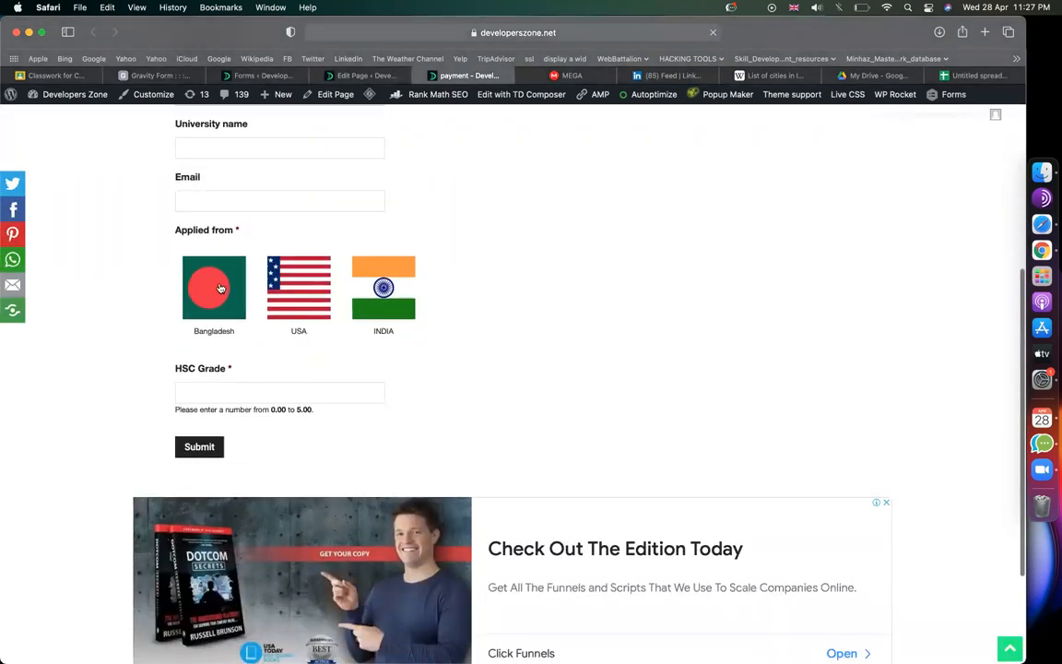
# Step: Test the form with the Bangladesh flag, Rajshahi city and an HSC Grade of 3
pyautogui.click(219, 289)
pyautogui.click(287, 395)
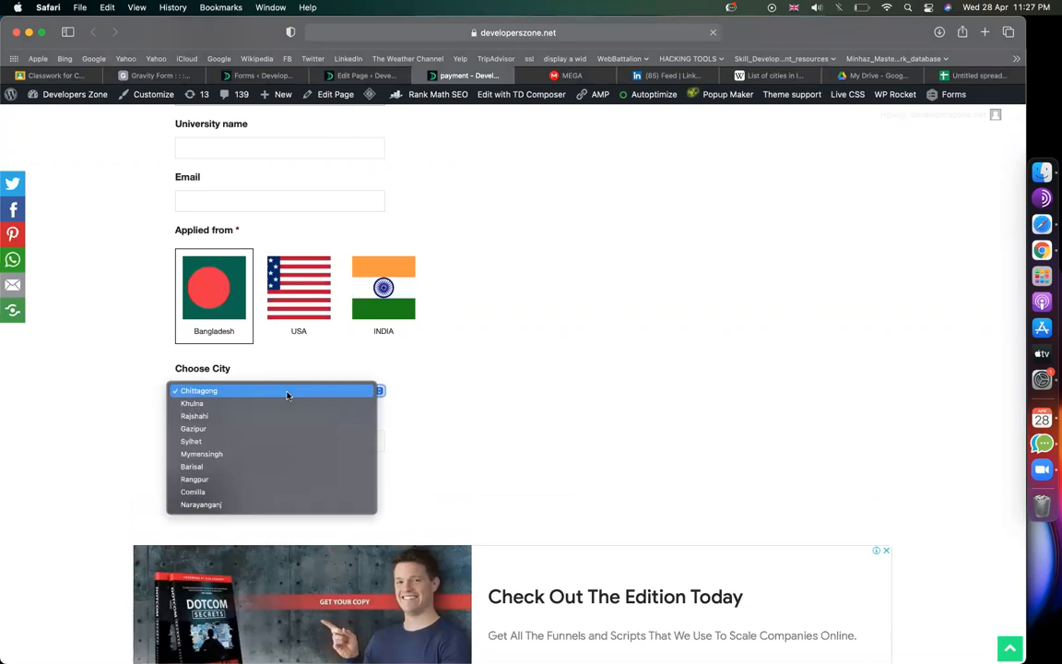
pyautogui.click(285, 416)
pyautogui.scroll(-3, 498, 423)
pyautogui.click(337, 339)
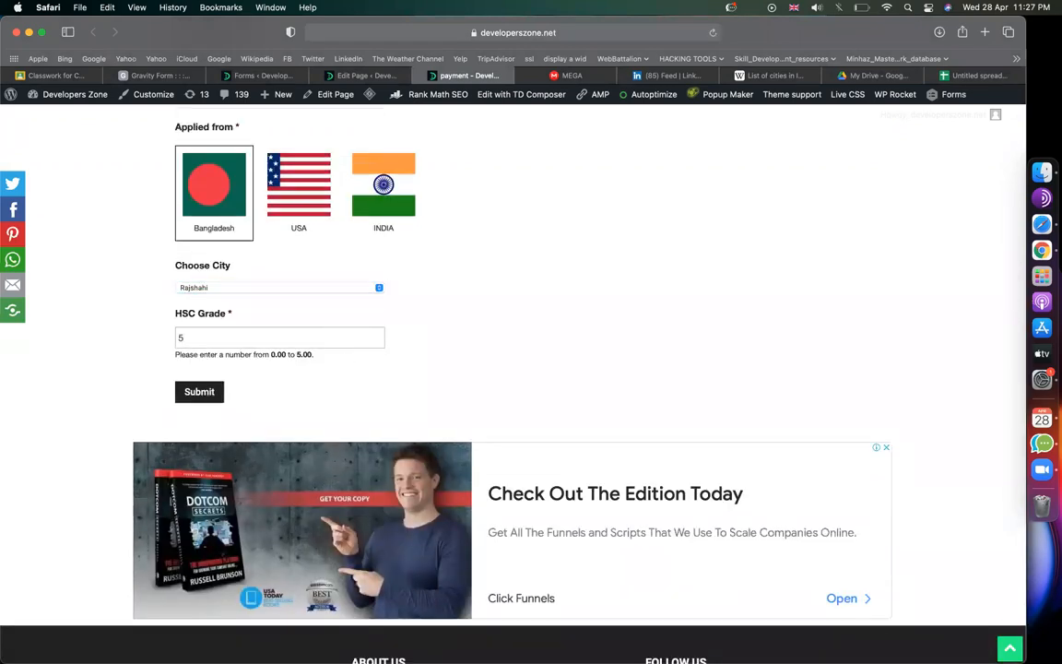
pyautogui.write('3')
pyautogui.click(576, 354)
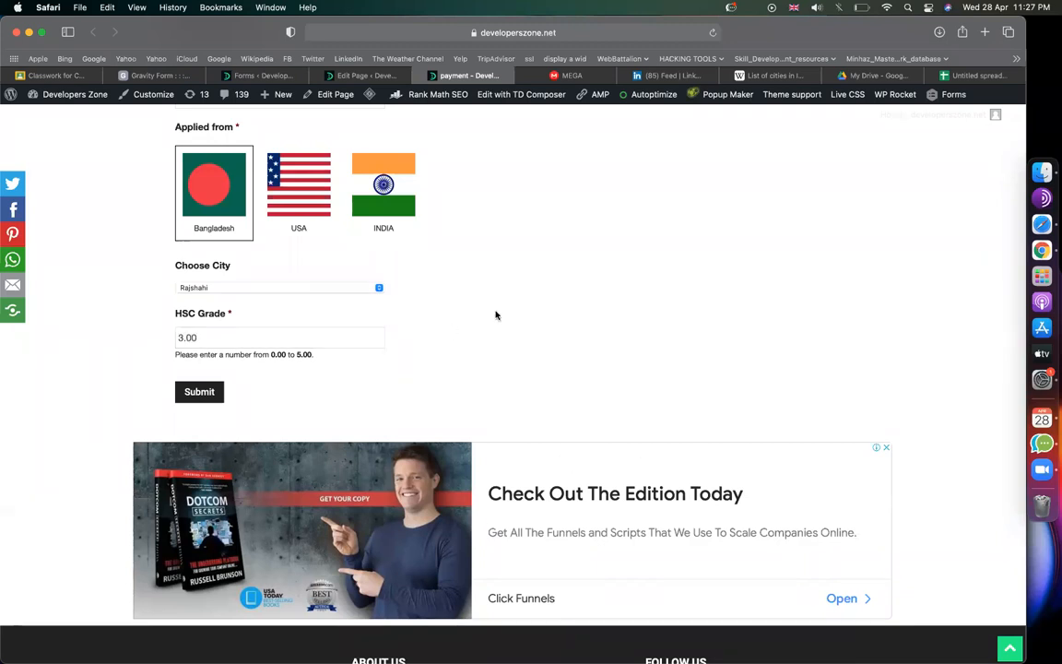
pyautogui.click(245, 78)
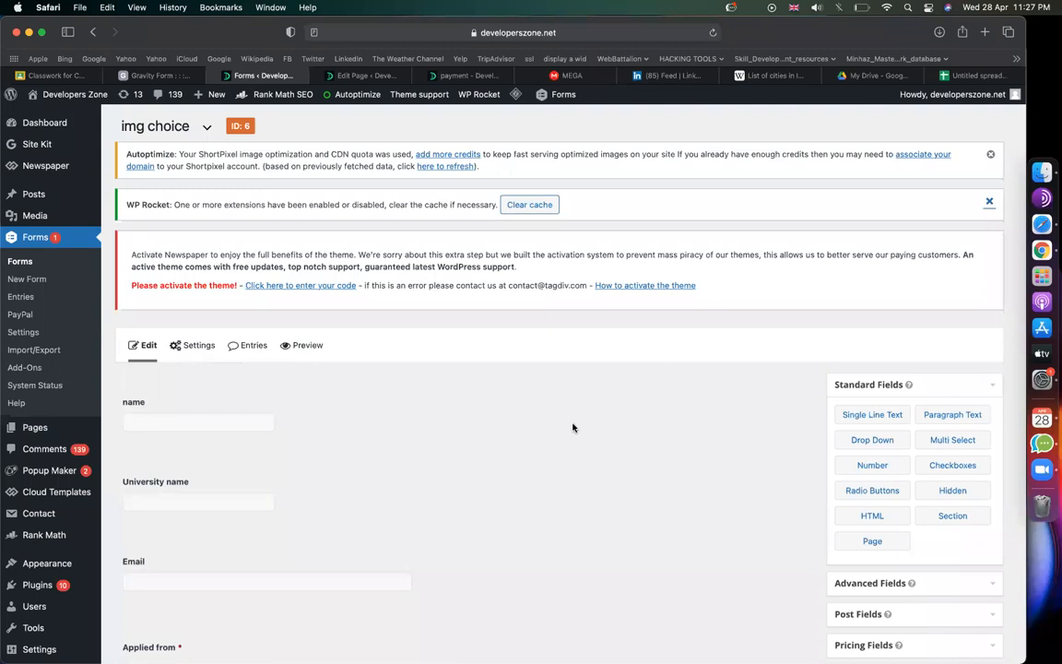
# Step: Copy the label text 'You can't apply for this position' into the HTML block's Content
pyautogui.scroll(-10, 573, 427)
pyautogui.click(327, 553)
pyautogui.scroll(-3, 277, 498)
pyautogui.click(223, 439)
pyautogui.press('cmd+a')
pyautogui.press('cmd+c')
pyautogui.click(232, 524)
pyautogui.press('super+v')
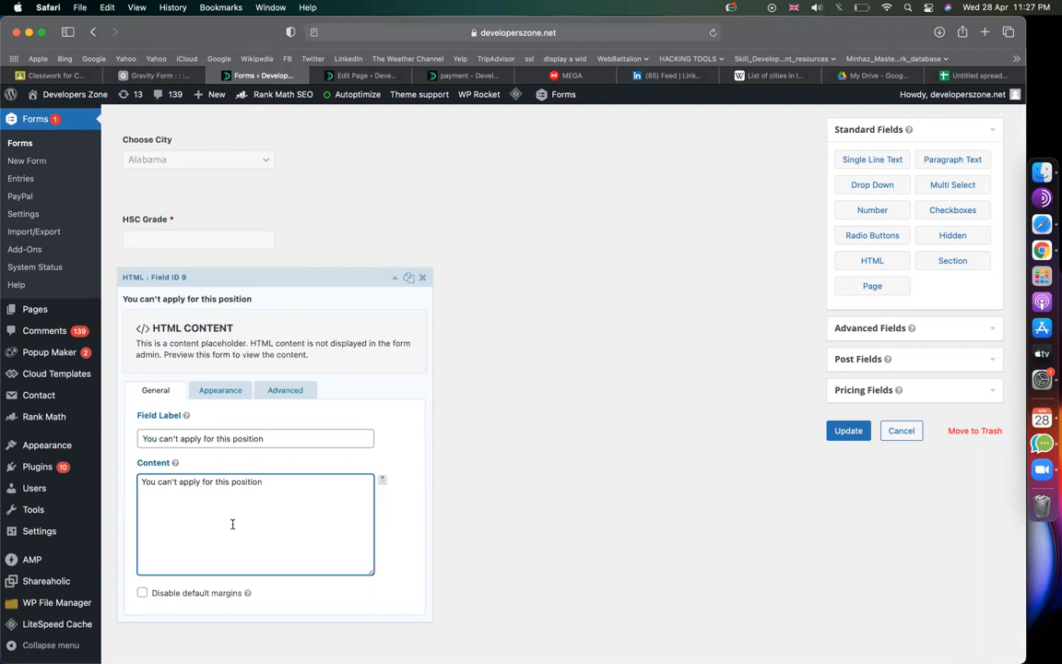
# Step: Clear the HTML block's Field Label and update the form
pyautogui.click(287, 437)
pyautogui.press('super+a')
pyautogui.press('BackSpace')
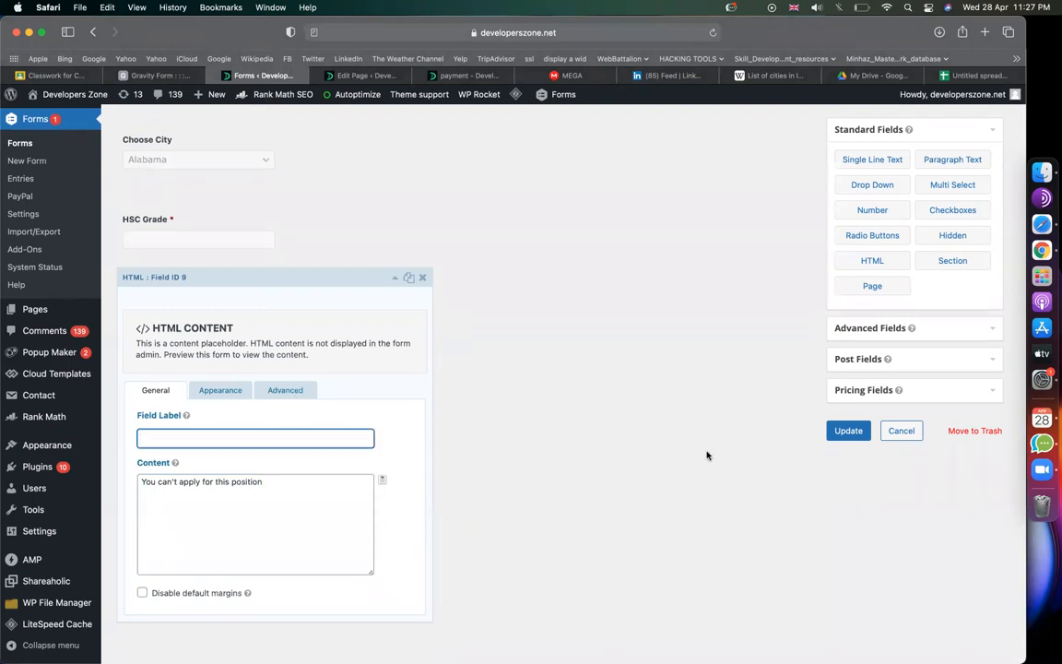
pyautogui.click(844, 431)
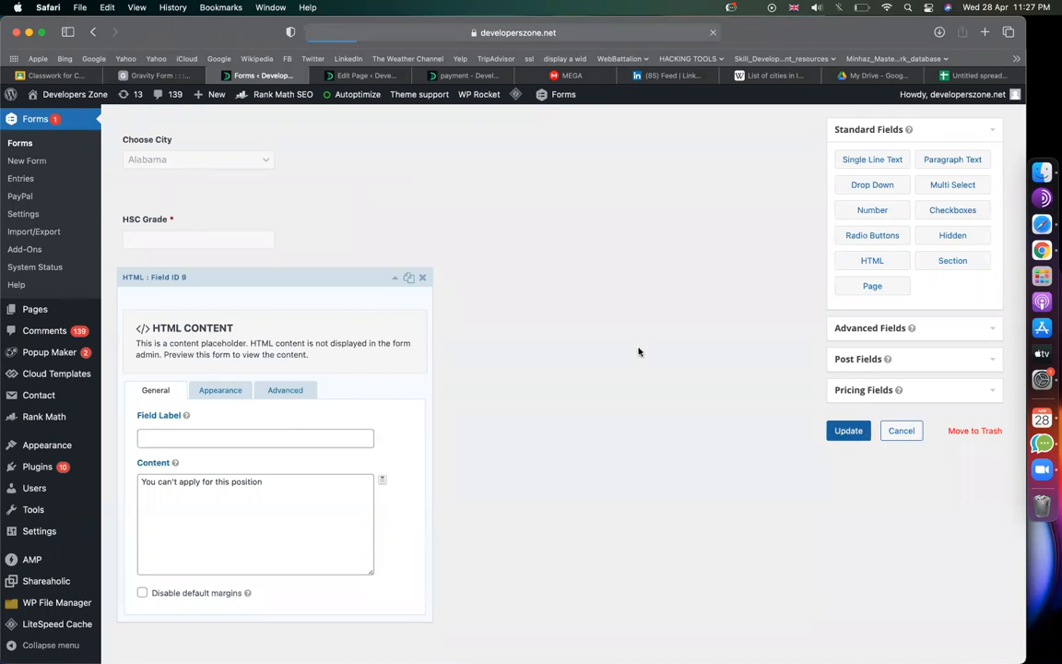
pyautogui.click(366, 75)
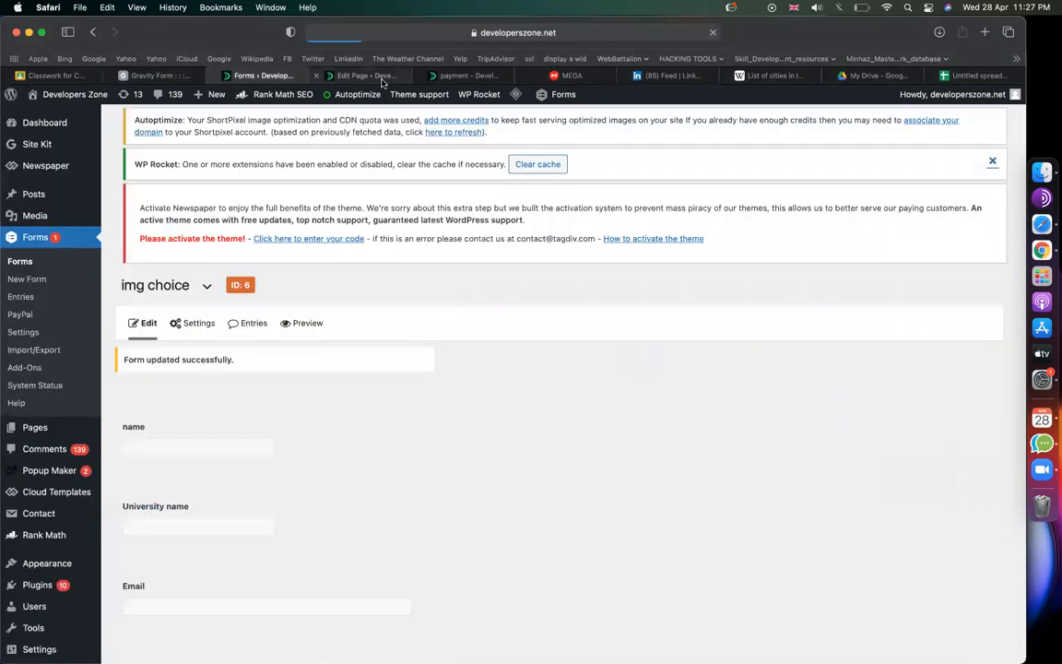
pyautogui.tripleClick(442, 482)
# Step: Re-embed the img choice form on the payment page, update it, and reload the live page
pyautogui.press('BackSpace')
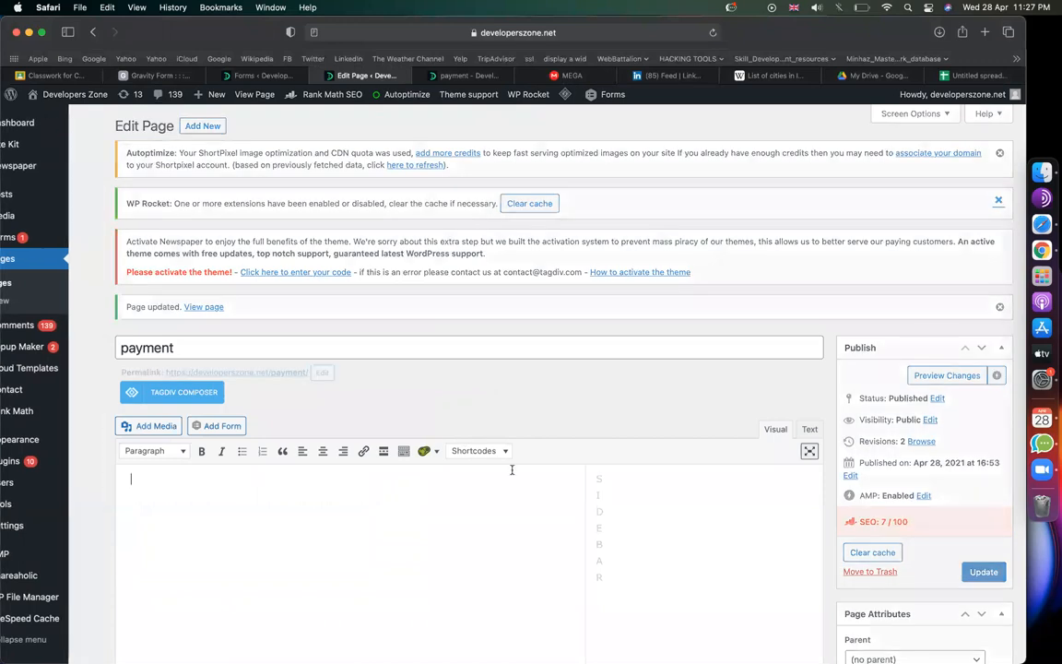
pyautogui.click(214, 425)
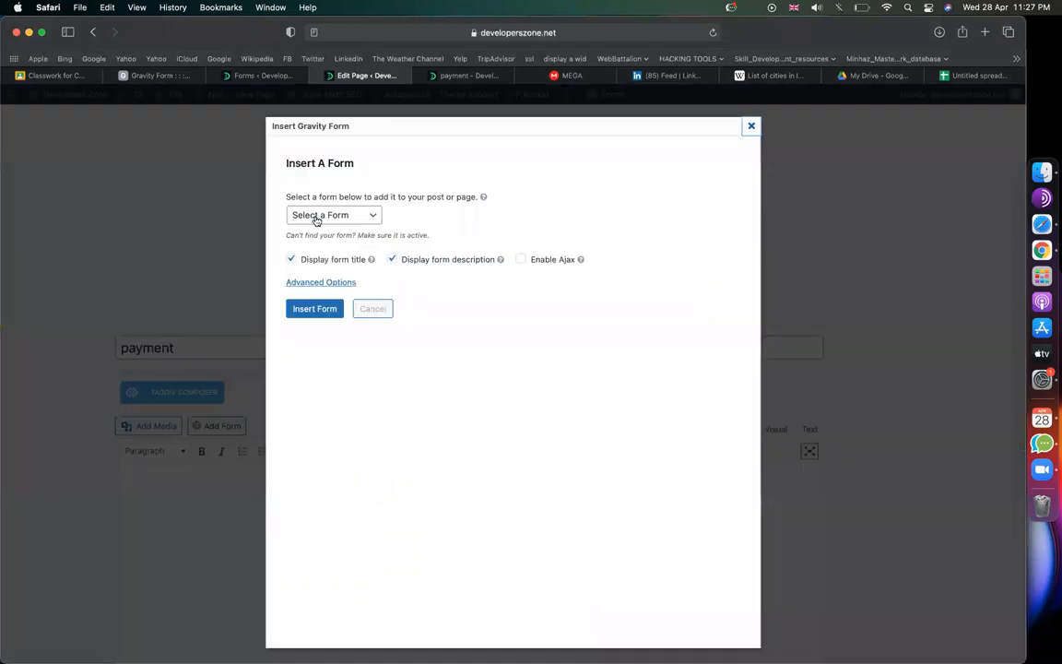
pyautogui.click(318, 219)
pyautogui.click(314, 198)
pyautogui.click(312, 310)
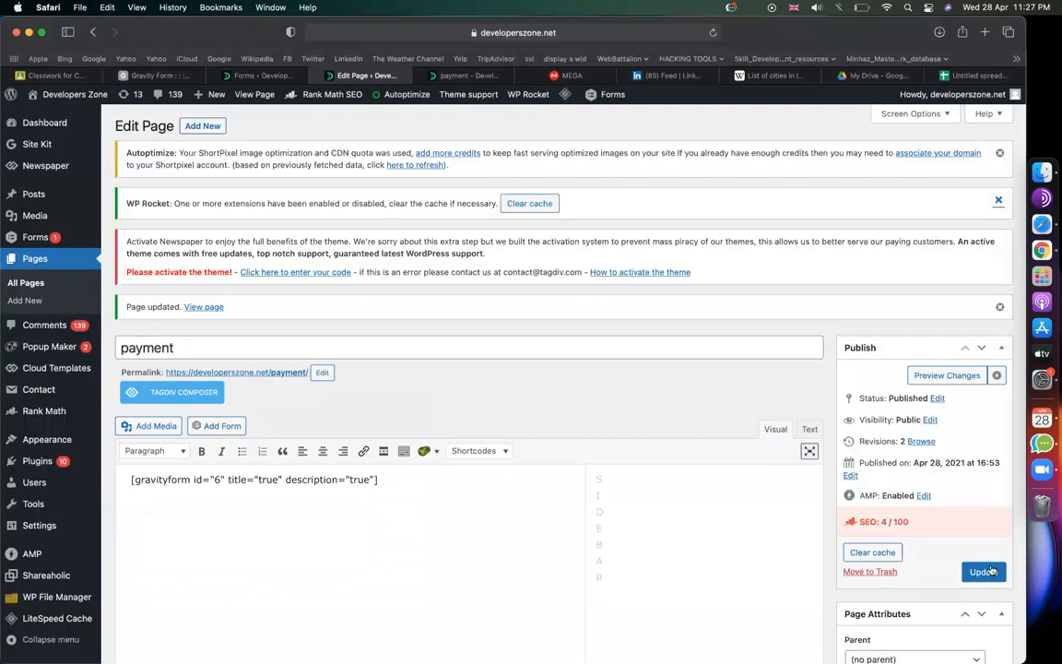
pyautogui.click(984, 572)
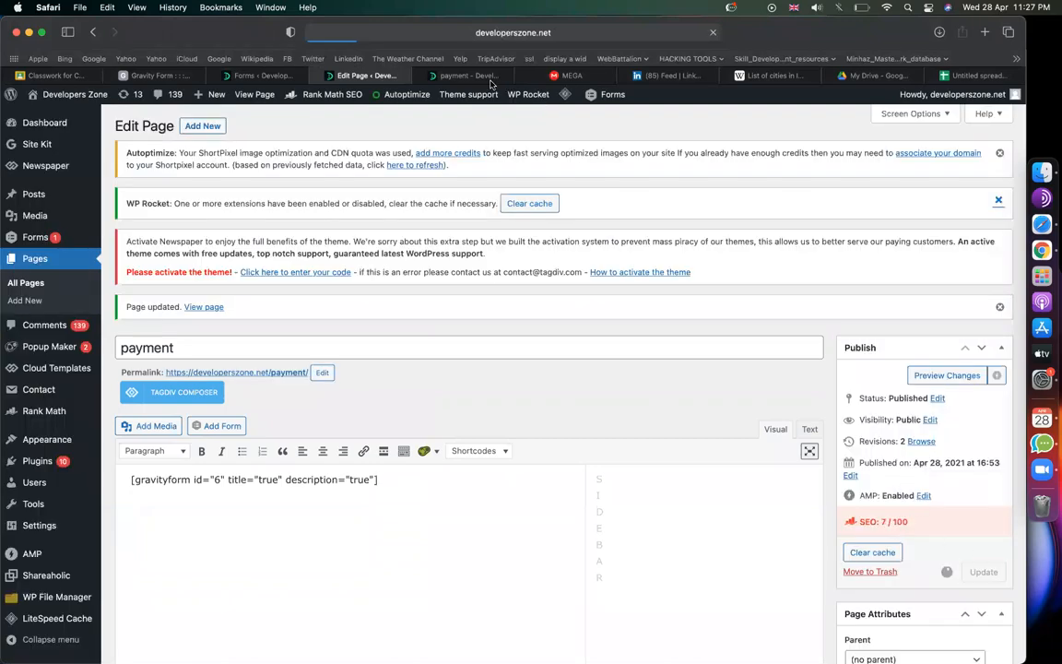
pyautogui.click(469, 74)
pyautogui.click(712, 37)
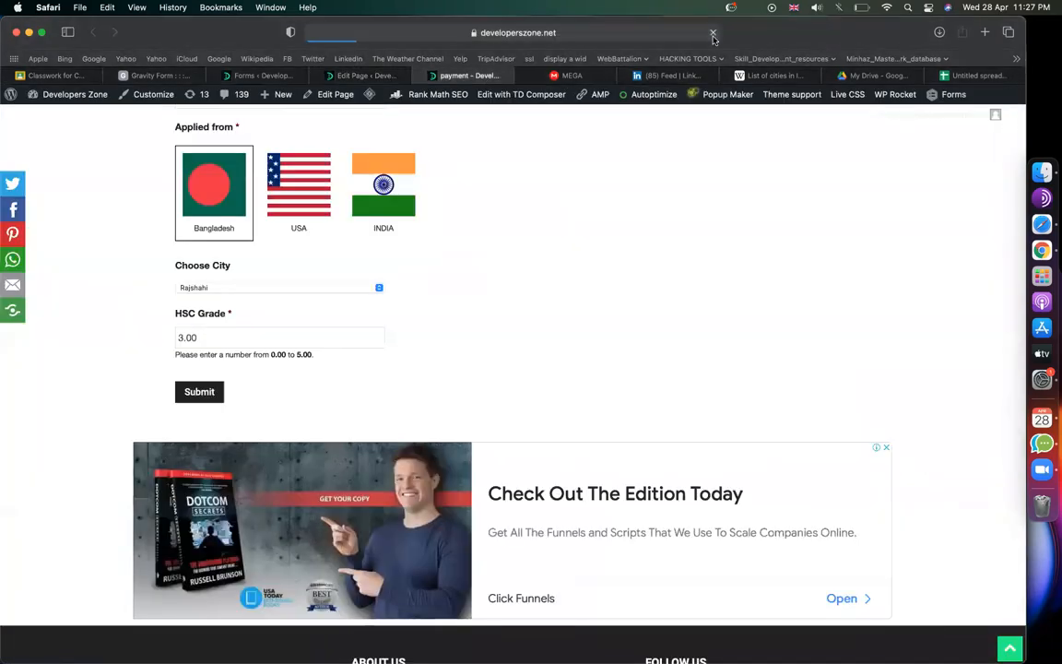
# Step: Test the live form by picking the Bangladesh flag and entering HSC Grade 3.00
pyautogui.scroll(-5, 365, 161)
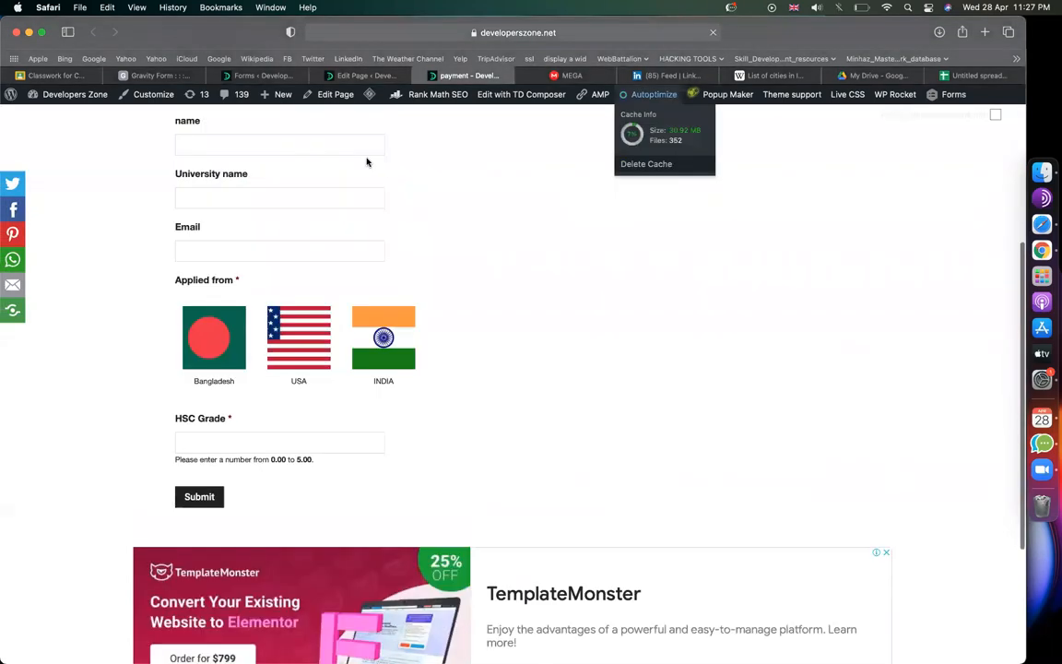
pyautogui.click(208, 341)
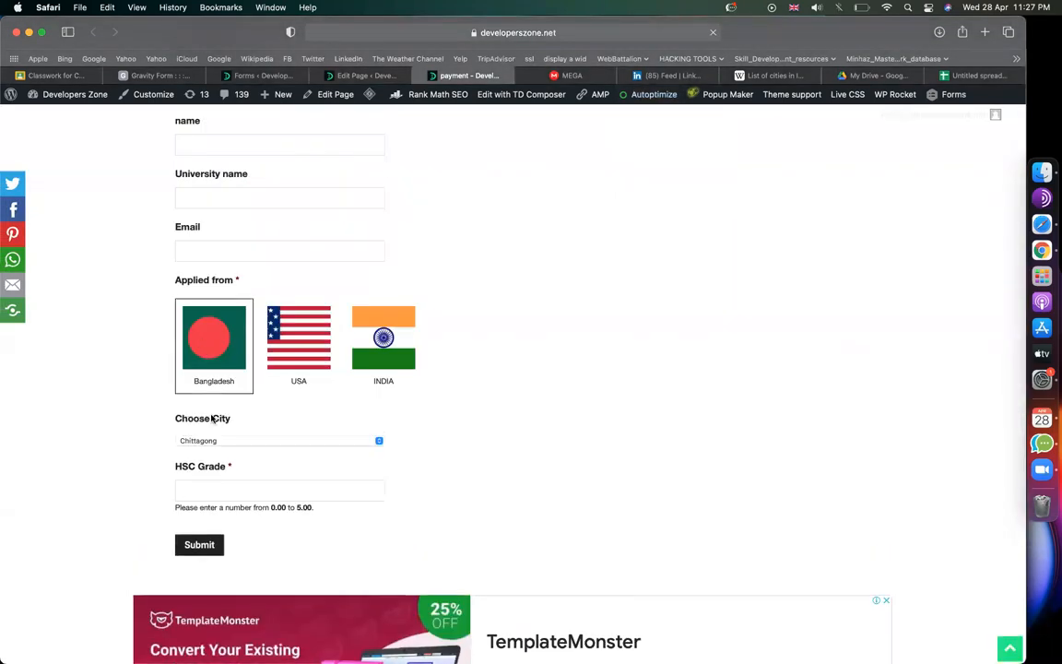
pyautogui.click(207, 482)
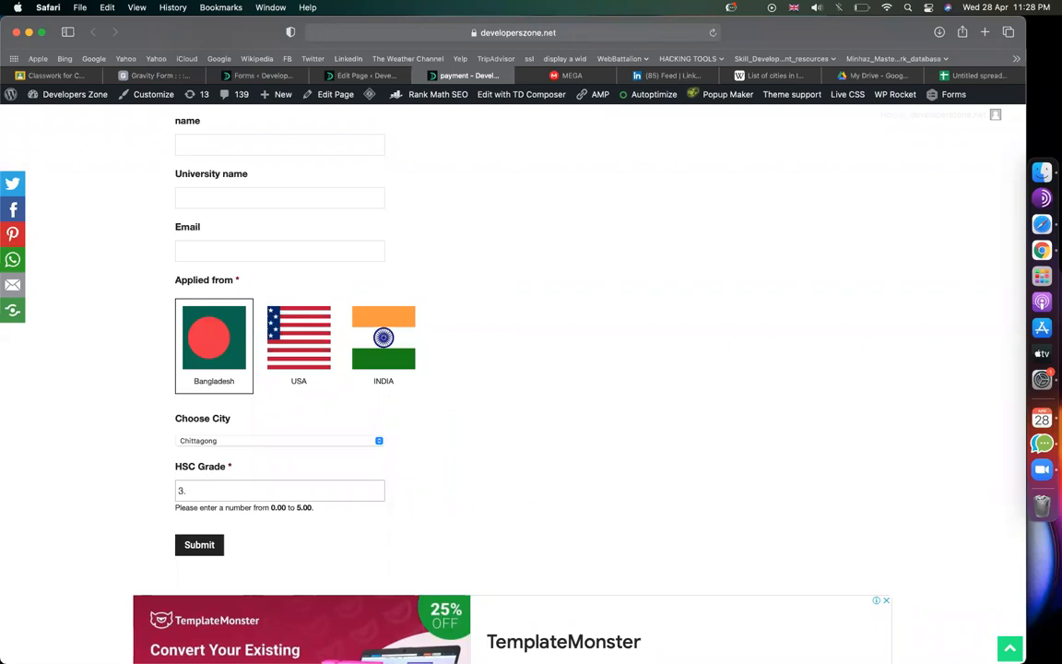
pyautogui.click(498, 469)
pyautogui.scroll(-3, 406, 523)
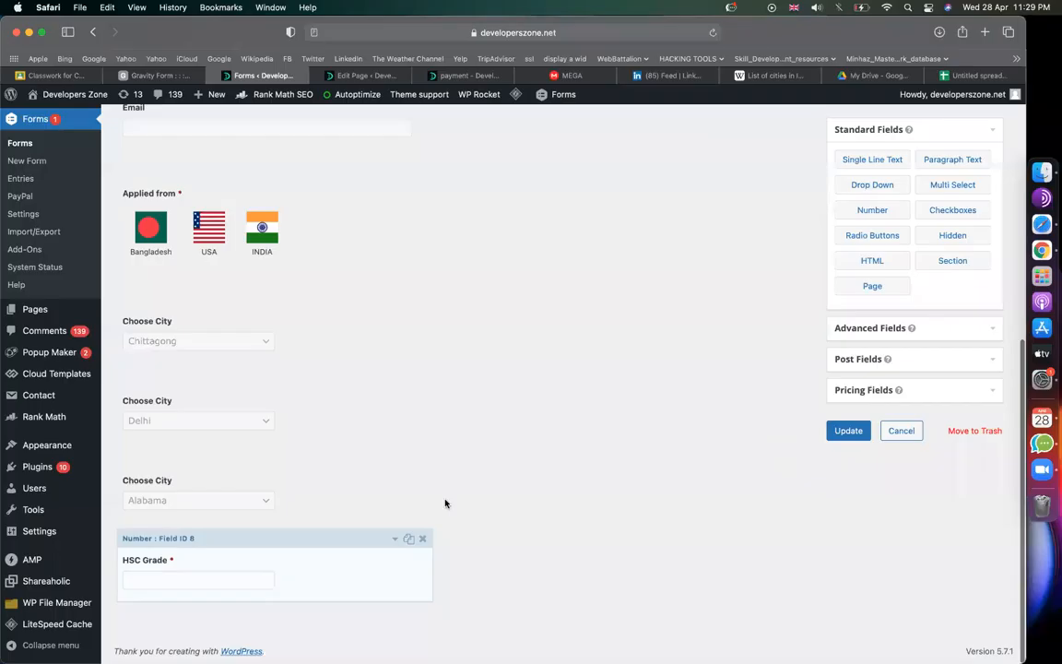
pyautogui.scroll(-1, 201, 630)
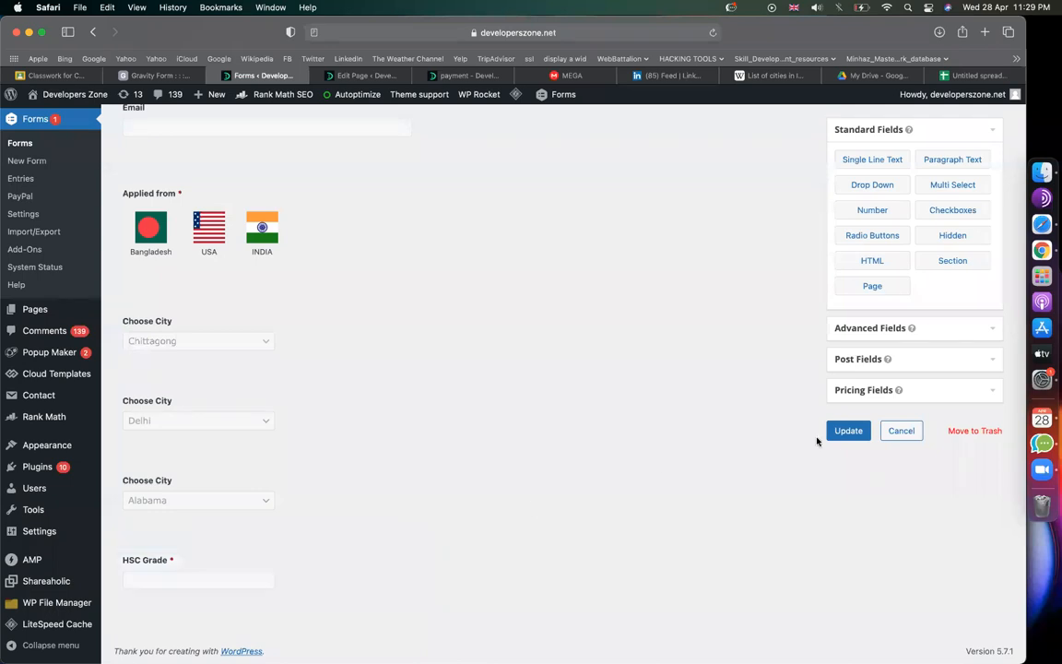
# Step: Update the img choice form and open its Form Settings
pyautogui.click(846, 439)
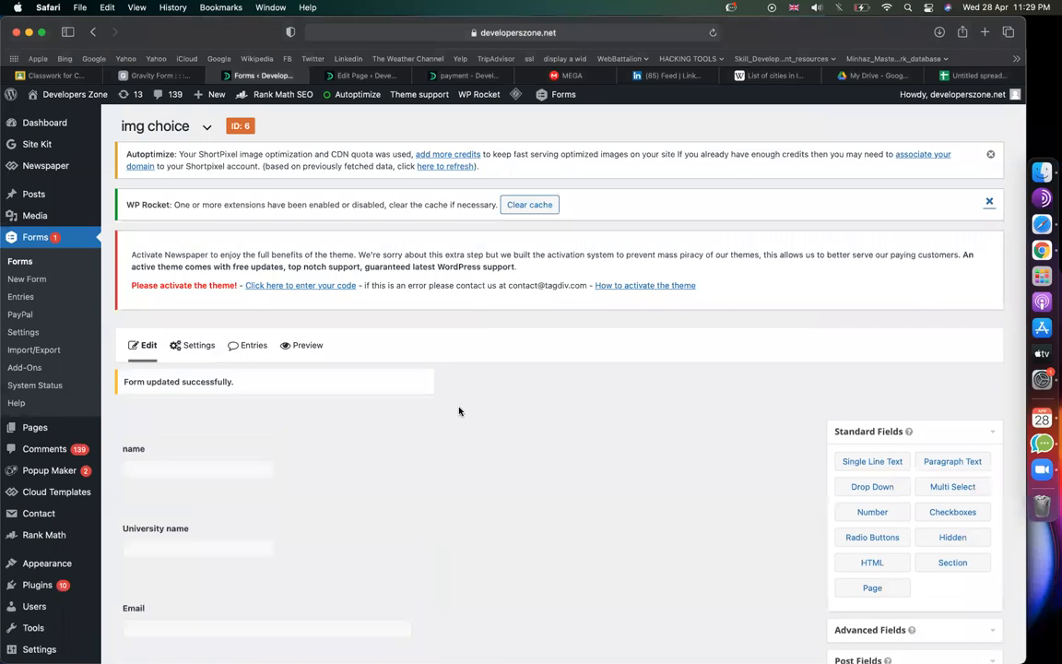
pyautogui.scroll(-3, 183, 229)
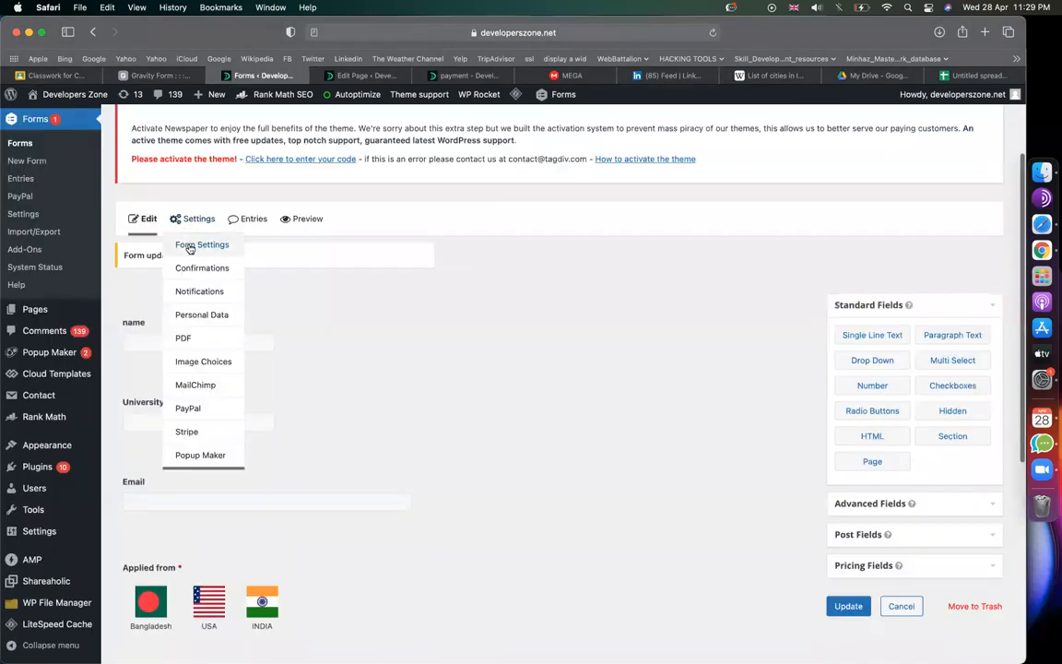
pyautogui.click(189, 246)
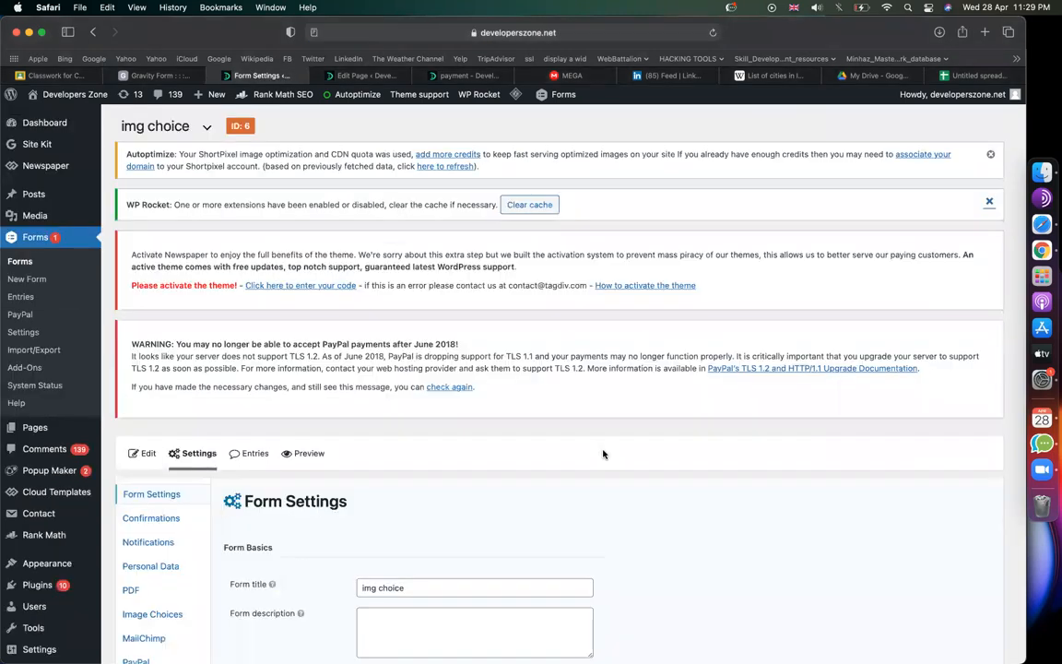
# Step: Change the form button text from Submit to 'Apply Now'
pyautogui.scroll(-15, 605, 452)
pyautogui.scroll(3, 583, 444)
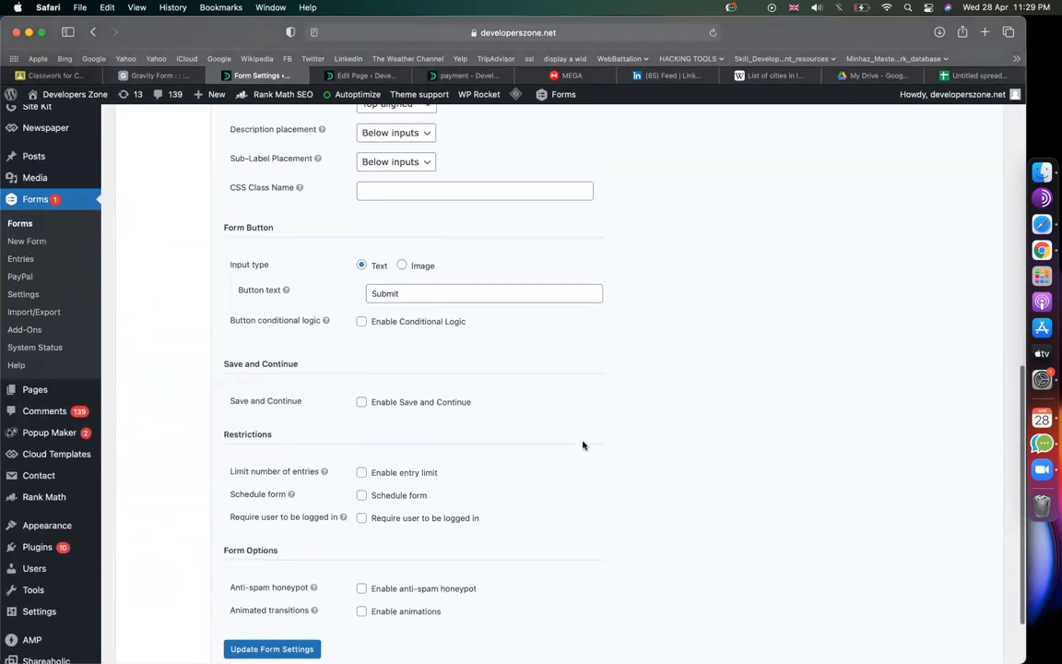
pyautogui.moveTo(405, 339); pyautogui.dragTo(359, 339)
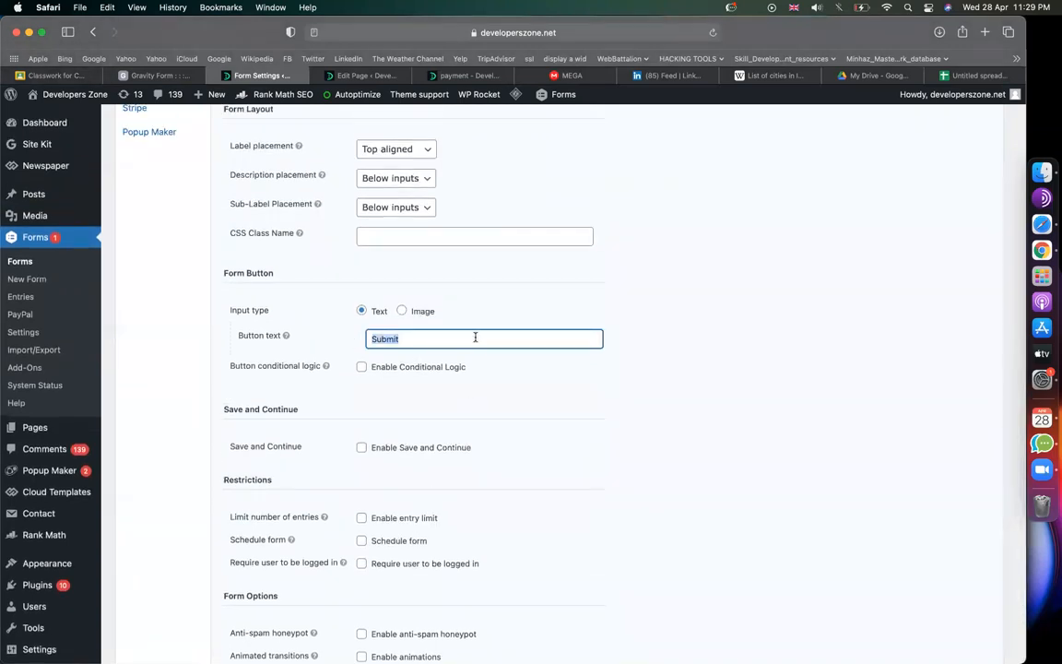
pyautogui.write('Apply Now')
# Step: Make the button hide when HSC Grade is less than 4.00
pyautogui.click(361, 367)
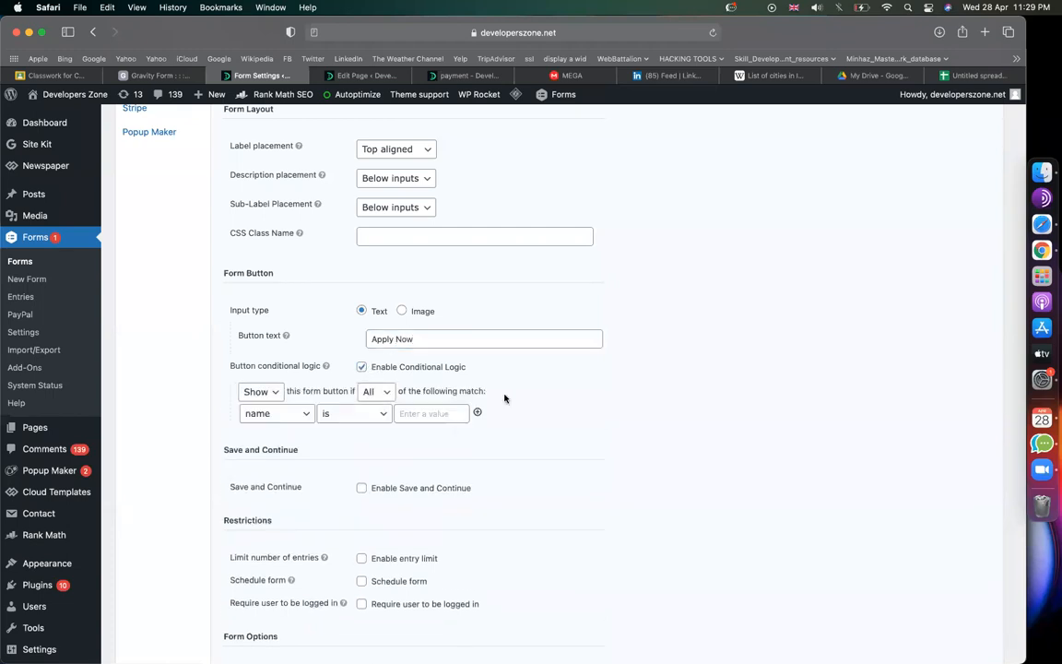
pyautogui.click(275, 396)
pyautogui.click(256, 404)
pyautogui.click(272, 413)
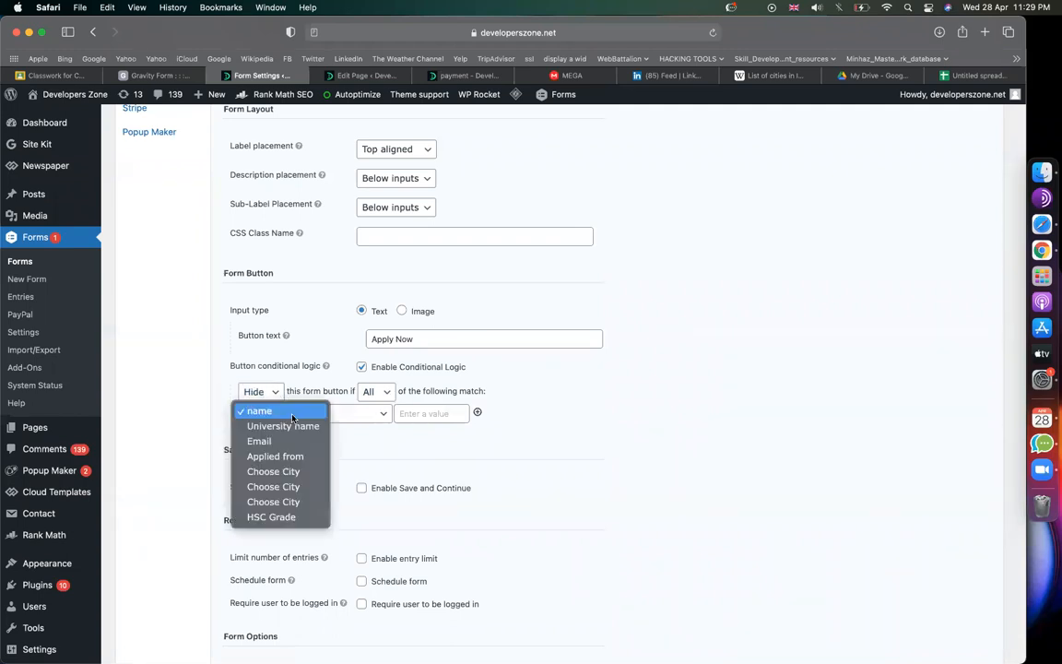
pyautogui.click(292, 516)
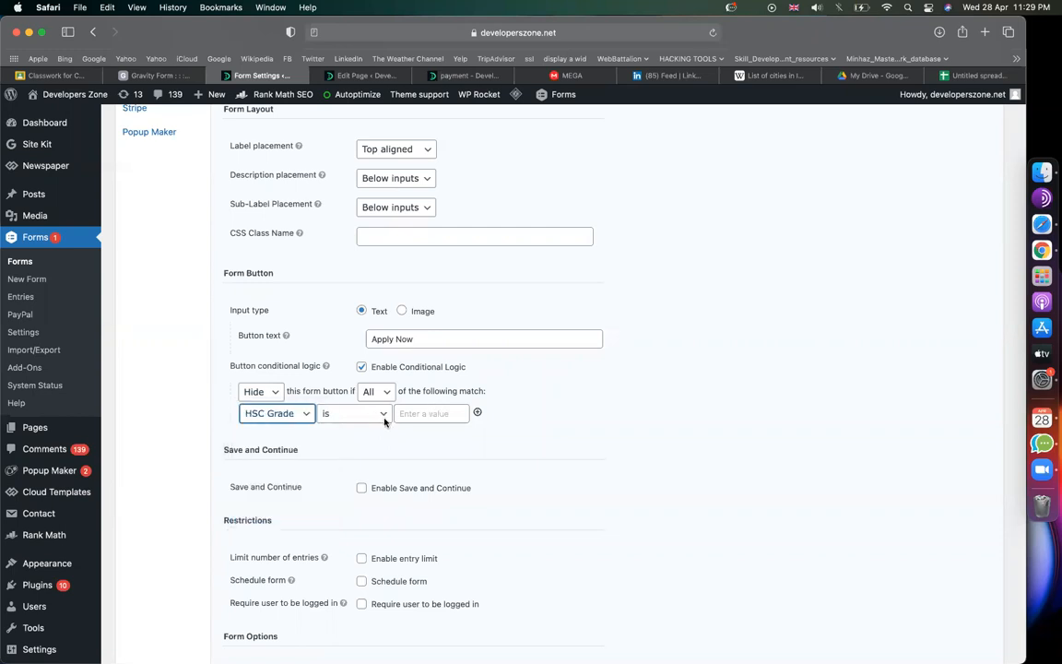
pyautogui.click(385, 421)
pyautogui.click(339, 452)
pyautogui.click(424, 411)
pyautogui.write('4.00')
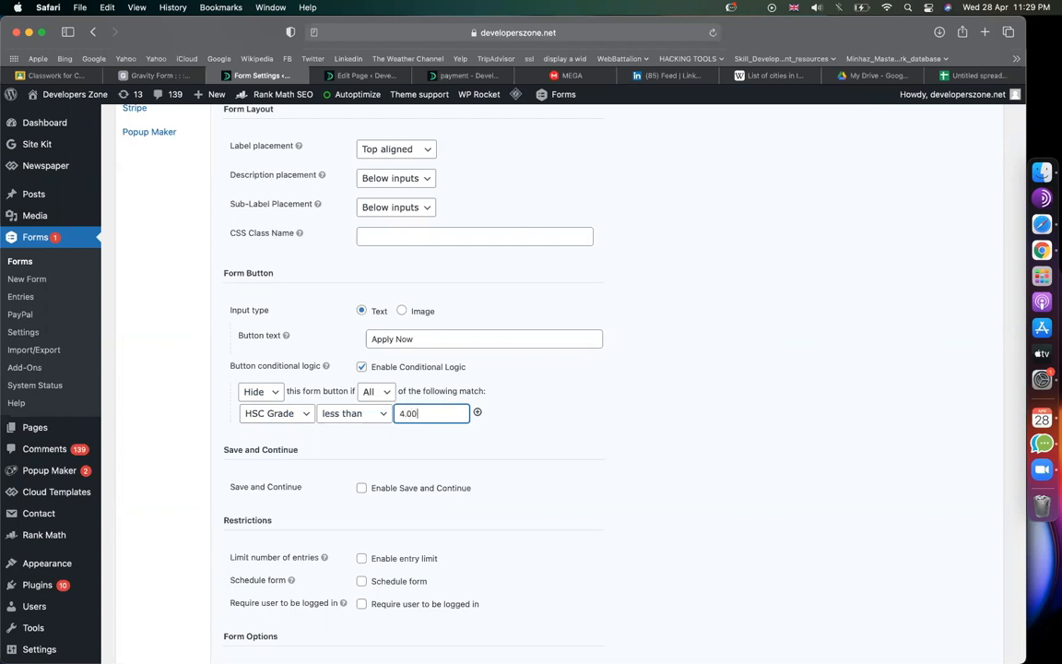
pyautogui.click(612, 428)
# Step: Save the updated form settings
pyautogui.scroll(-5, 704, 439)
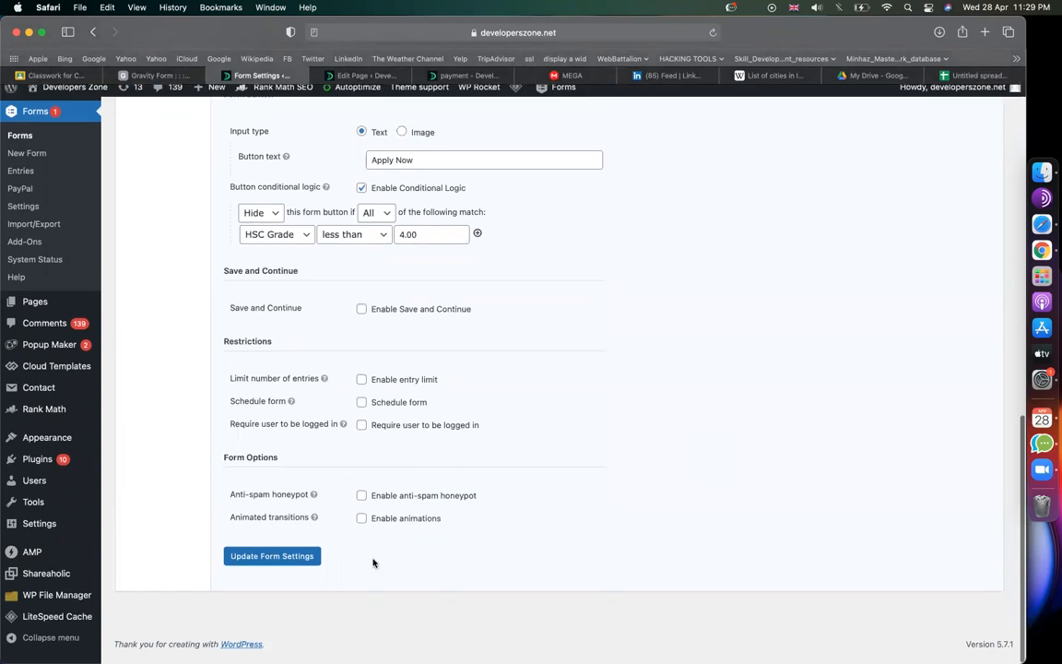
pyautogui.click(295, 566)
pyautogui.click(337, 76)
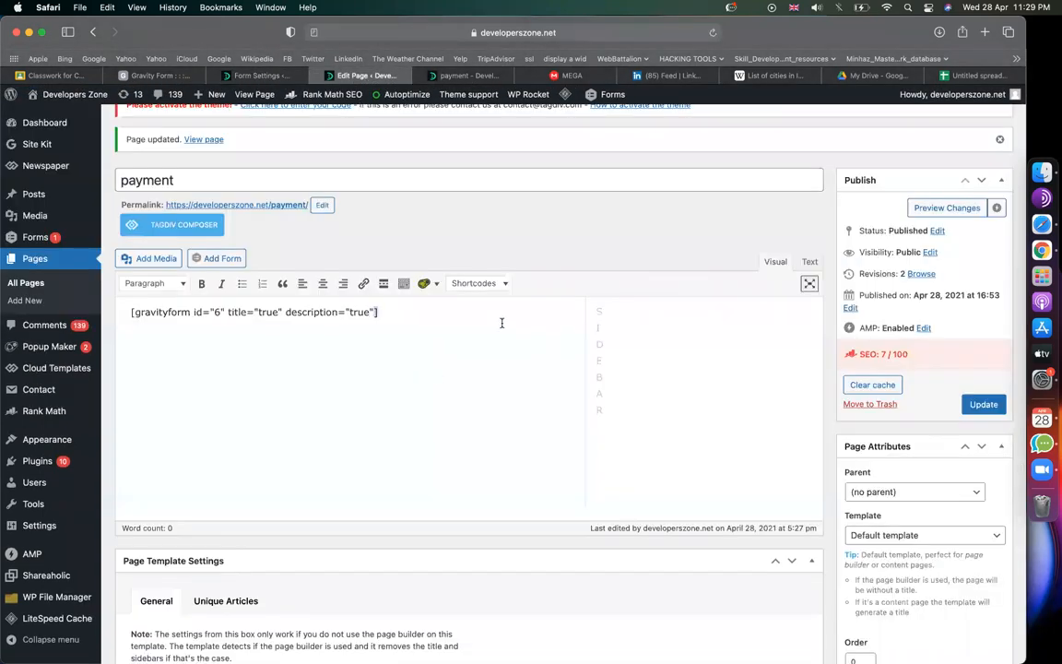
# Step: Swap in a fresh img choice shortcode, update the payment page, and reload it live
pyautogui.press('super+a')
pyautogui.press('BackSpace')
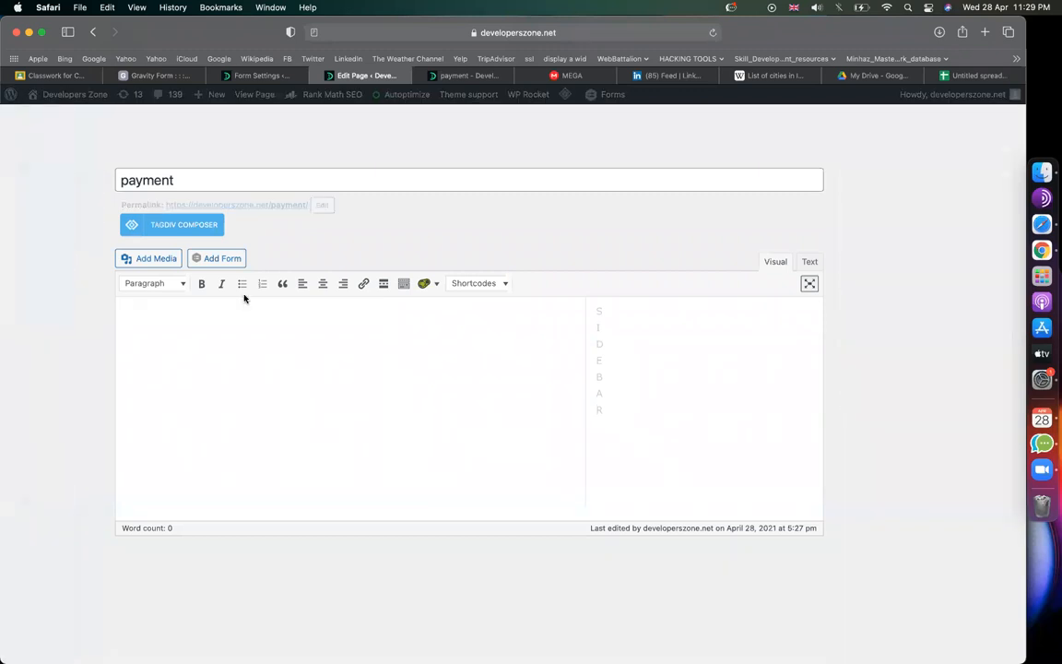
pyautogui.click(210, 260)
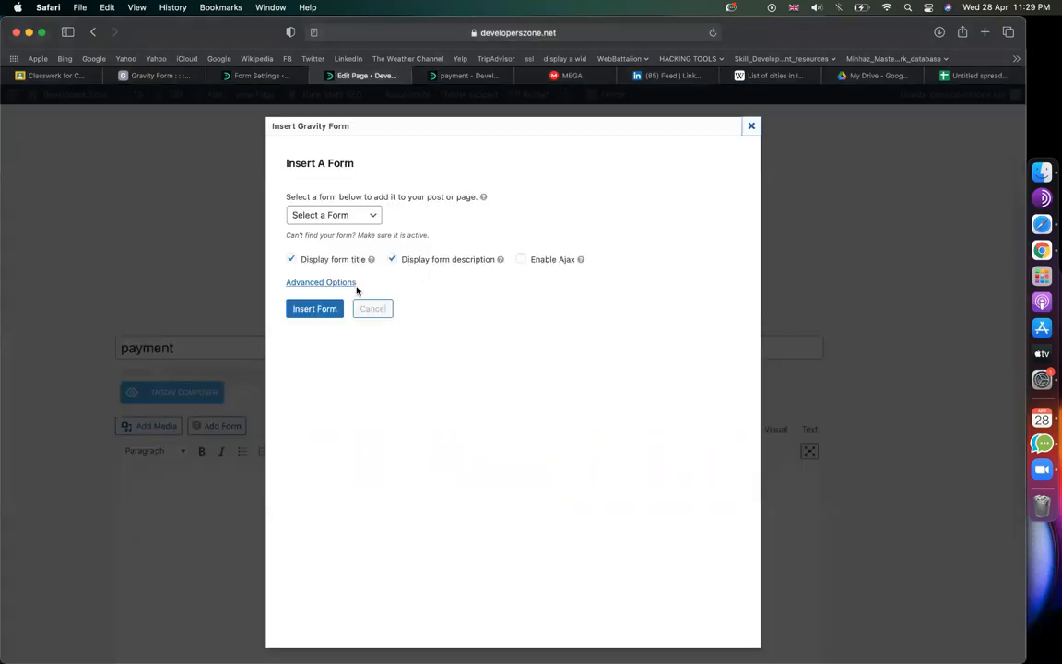
pyautogui.click(347, 220)
pyautogui.click(317, 197)
pyautogui.click(314, 308)
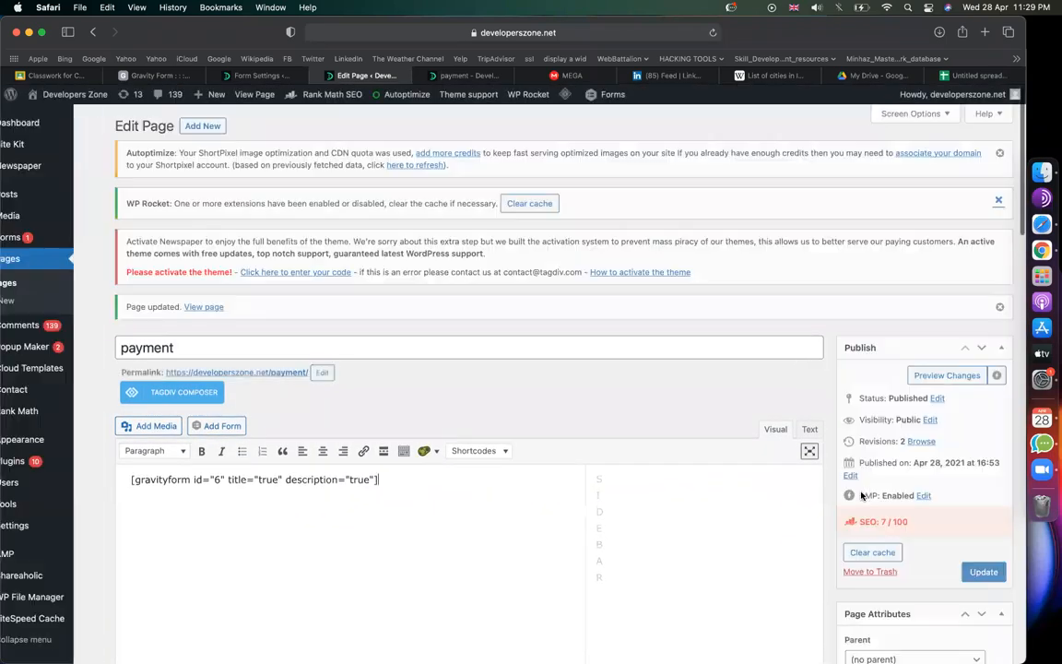
pyautogui.click(979, 572)
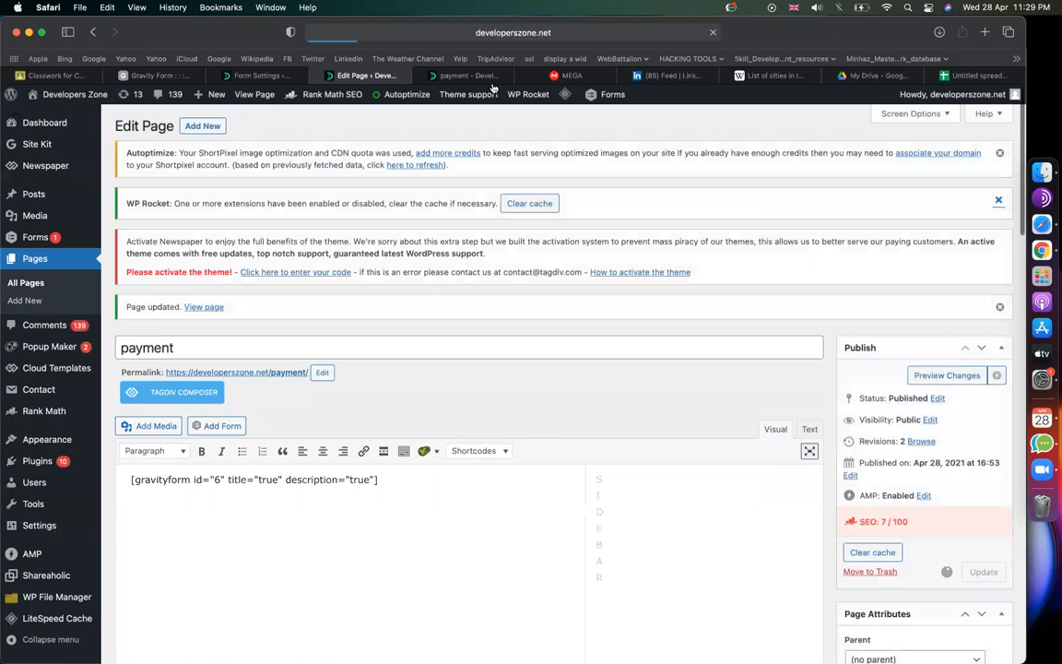
pyautogui.click(458, 76)
pyautogui.click(712, 33)
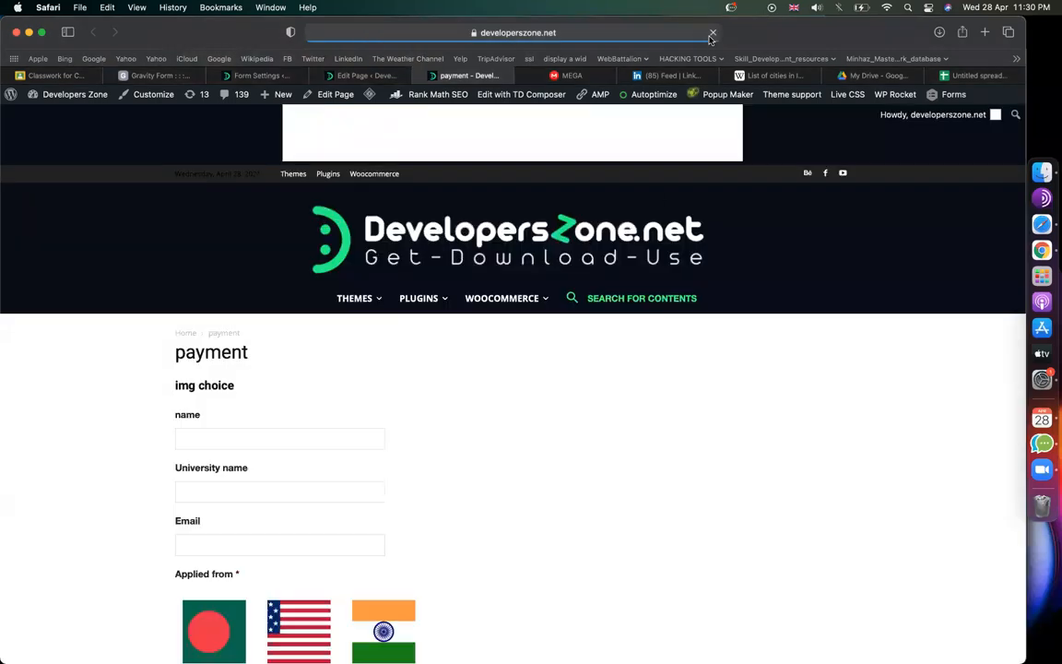
# Step: Choose the Bangladesh flag and enter HSC Grade 3, then 4, to test the Apply Now button
pyautogui.scroll(2, 455, 332)
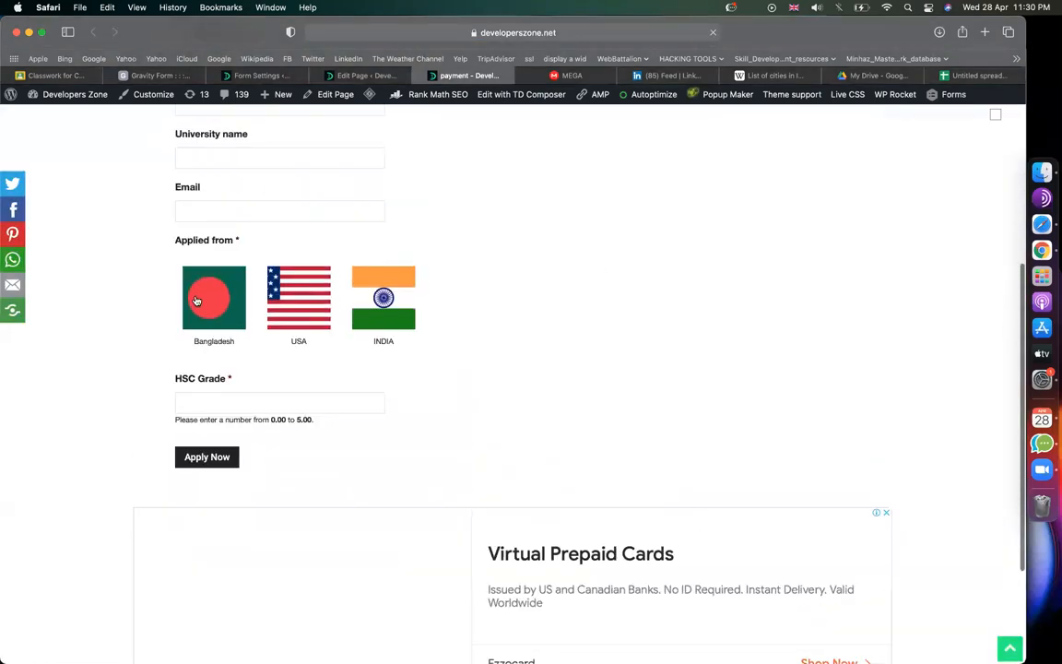
pyautogui.click(195, 298)
pyautogui.click(228, 448)
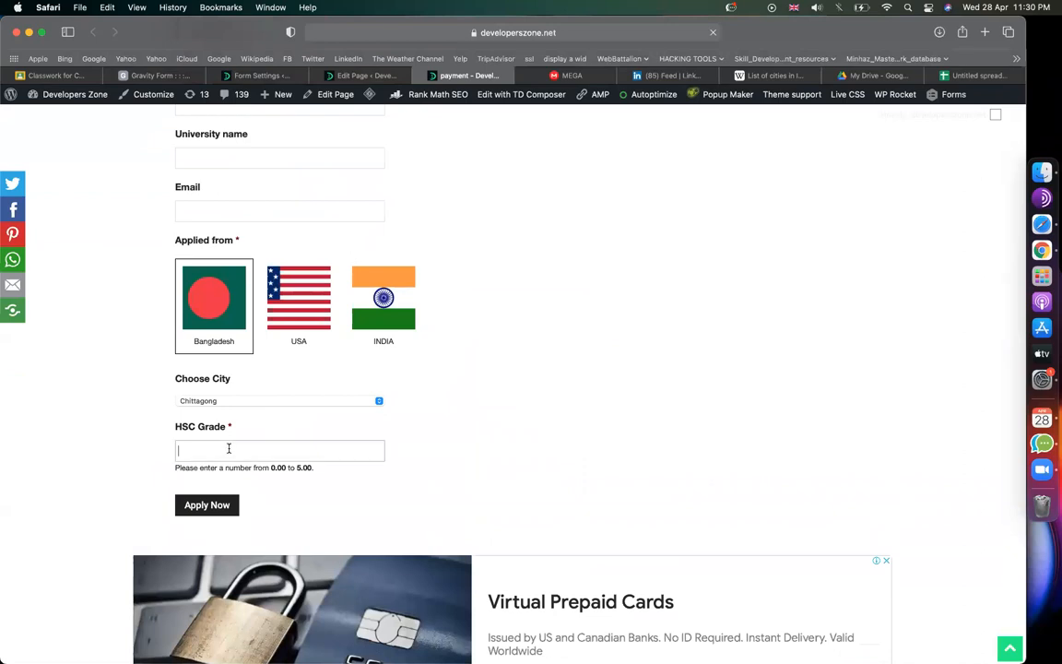
pyautogui.write('3')
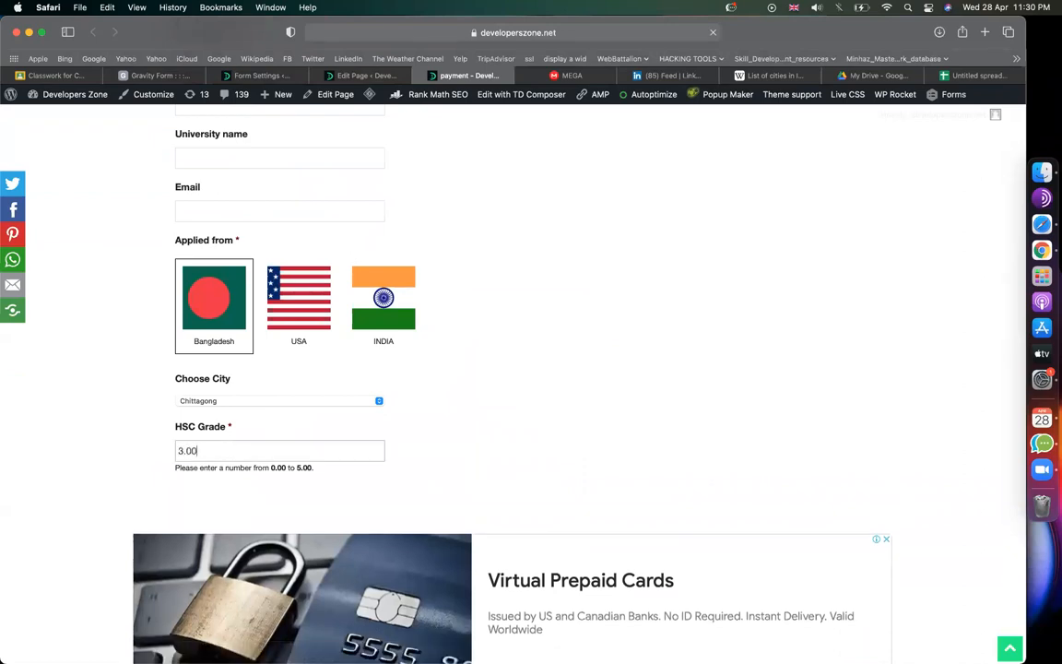
pyautogui.press('BackSpace')
pyautogui.press('BackSpace')
pyautogui.press('BackSpace')
pyautogui.write('4')
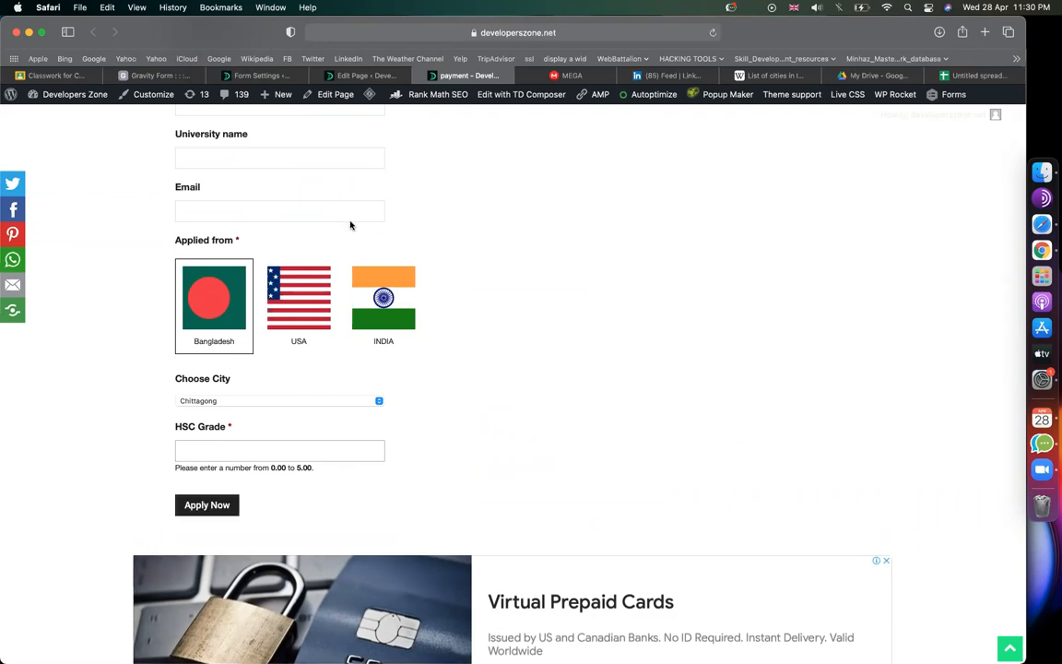
# Step: Return to the img choice form's Form Settings page
pyautogui.click(241, 75)
pyautogui.scroll(-5, 504, 428)
pyautogui.scroll(5, 503, 428)
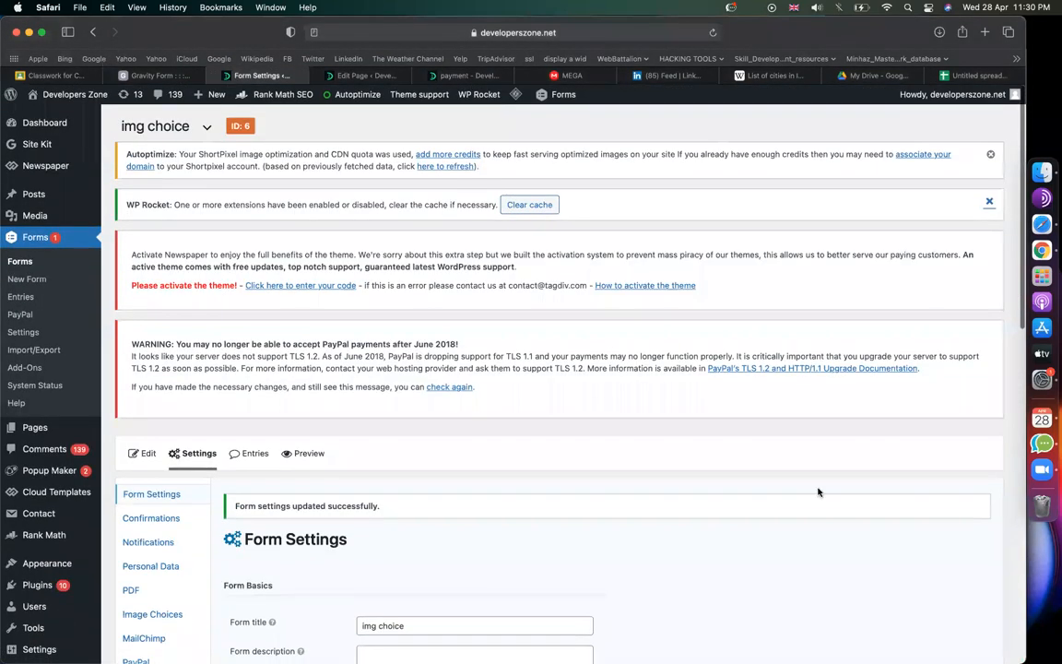